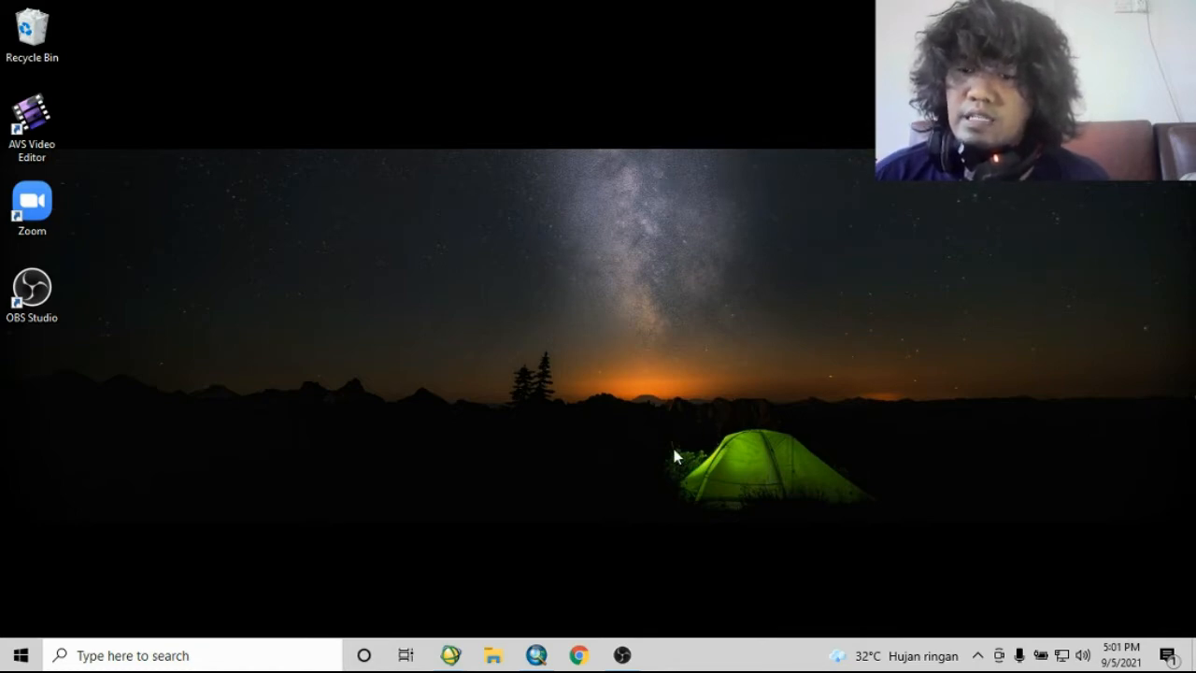
left_click(492, 659)
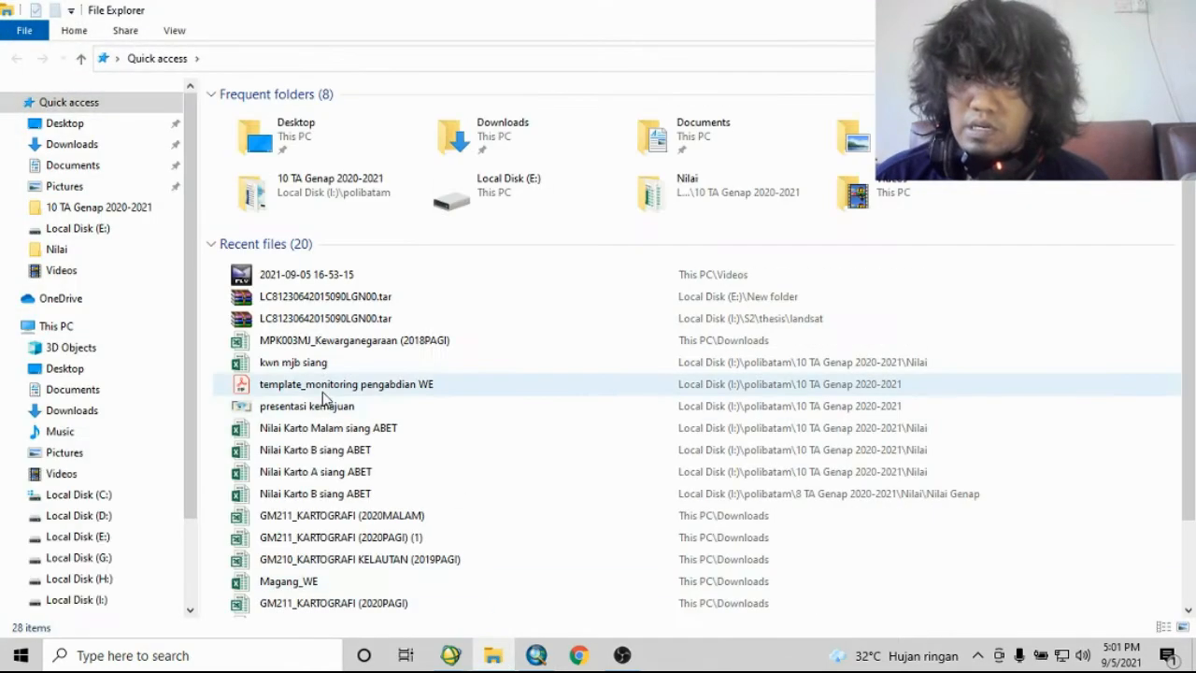
scroll(121, 528, "down", 1)
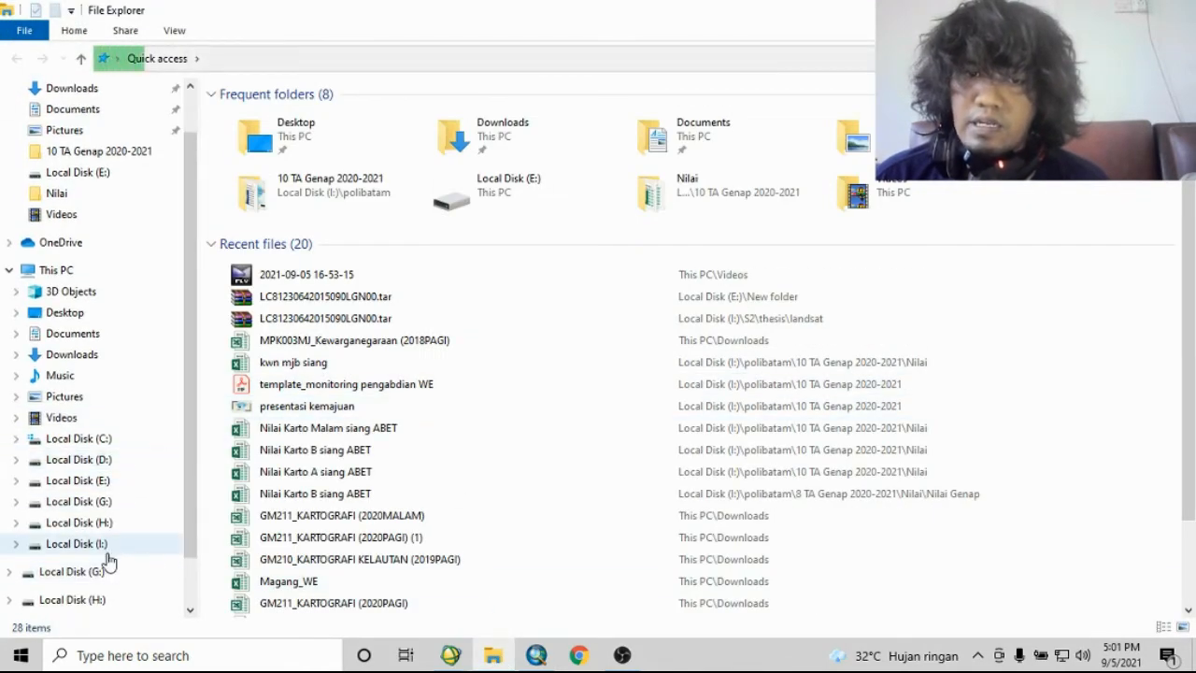
left_click(105, 488)
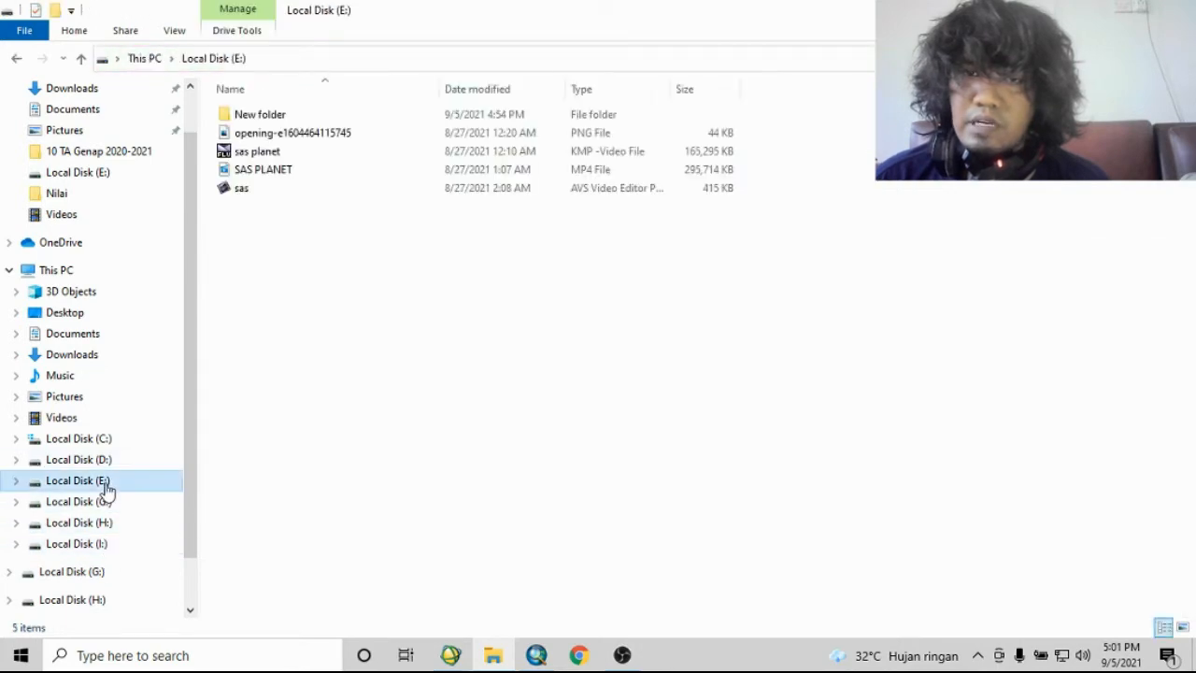
double_click(268, 116)
left_click(322, 133)
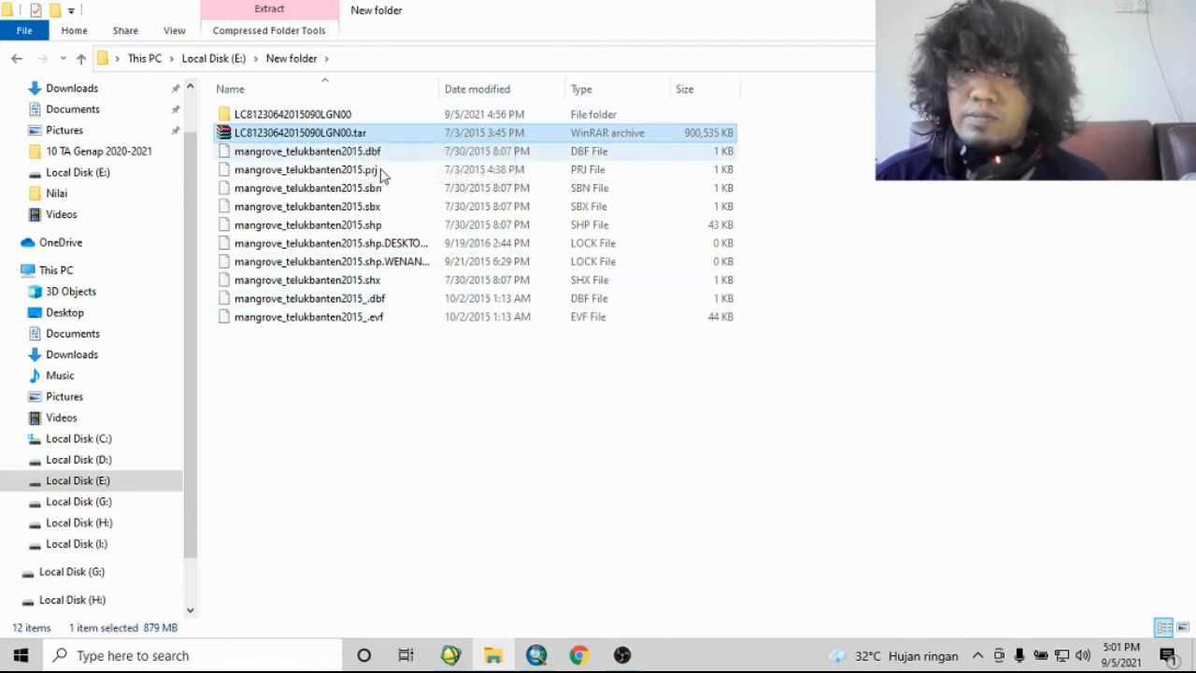
double_click(341, 115)
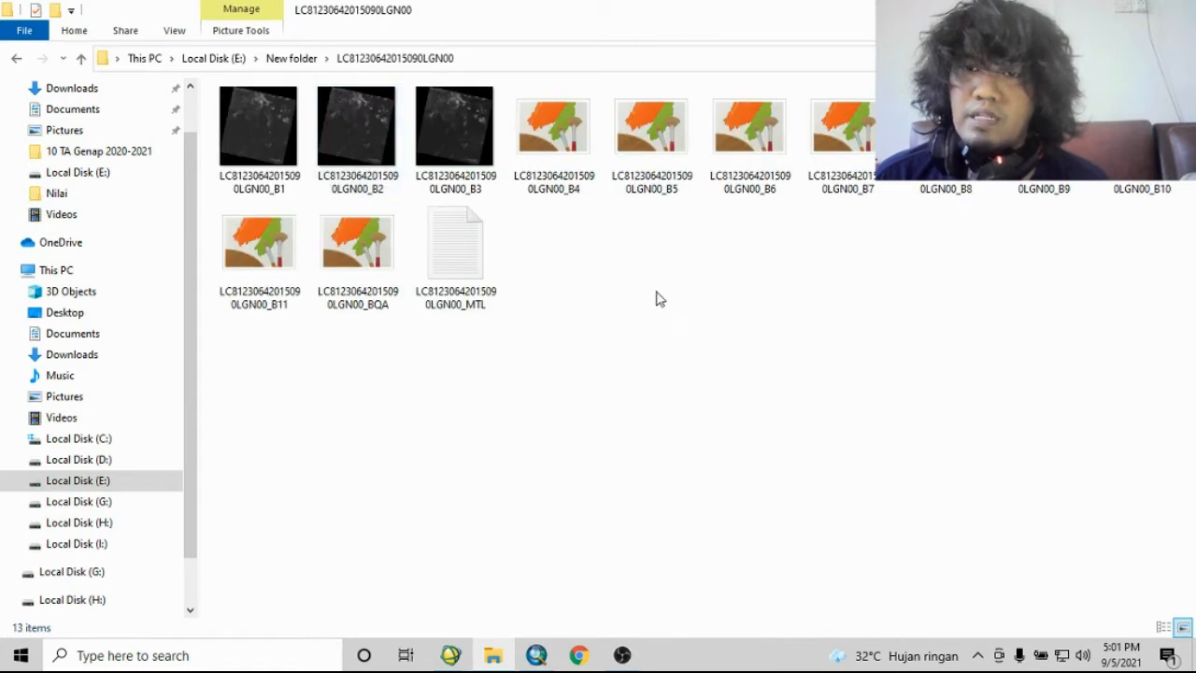
left_click_drag(663, 288, 233, 122)
left_click(746, 328)
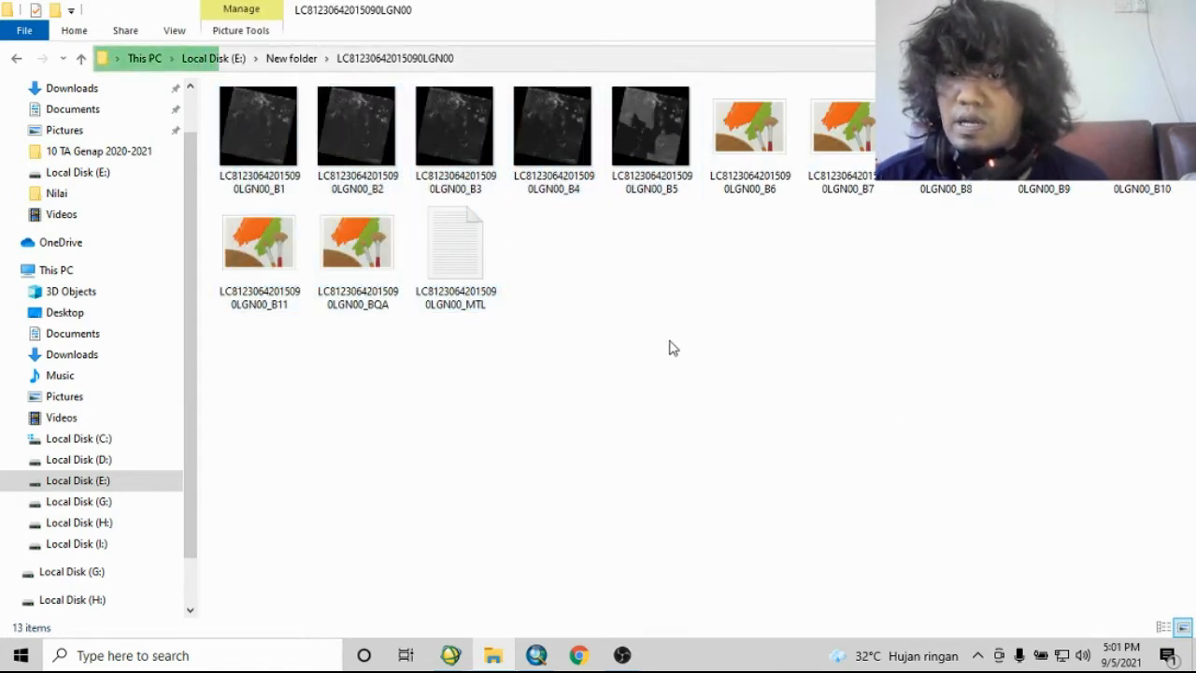
left_click(467, 277)
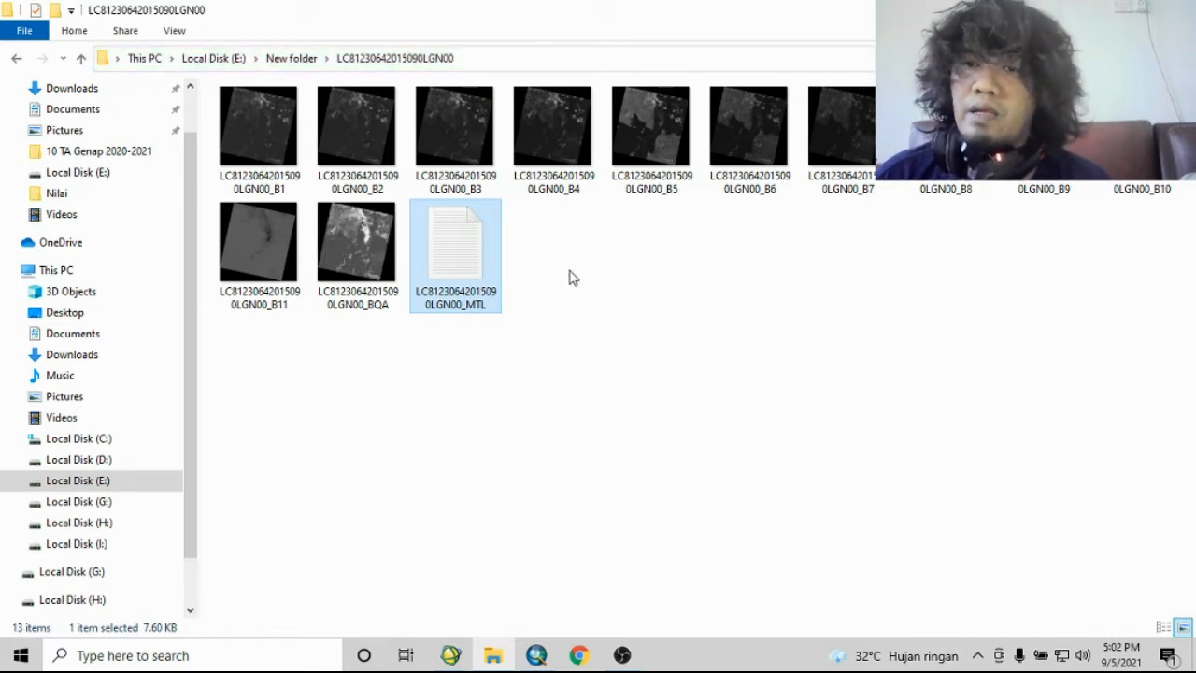
left_click(280, 56)
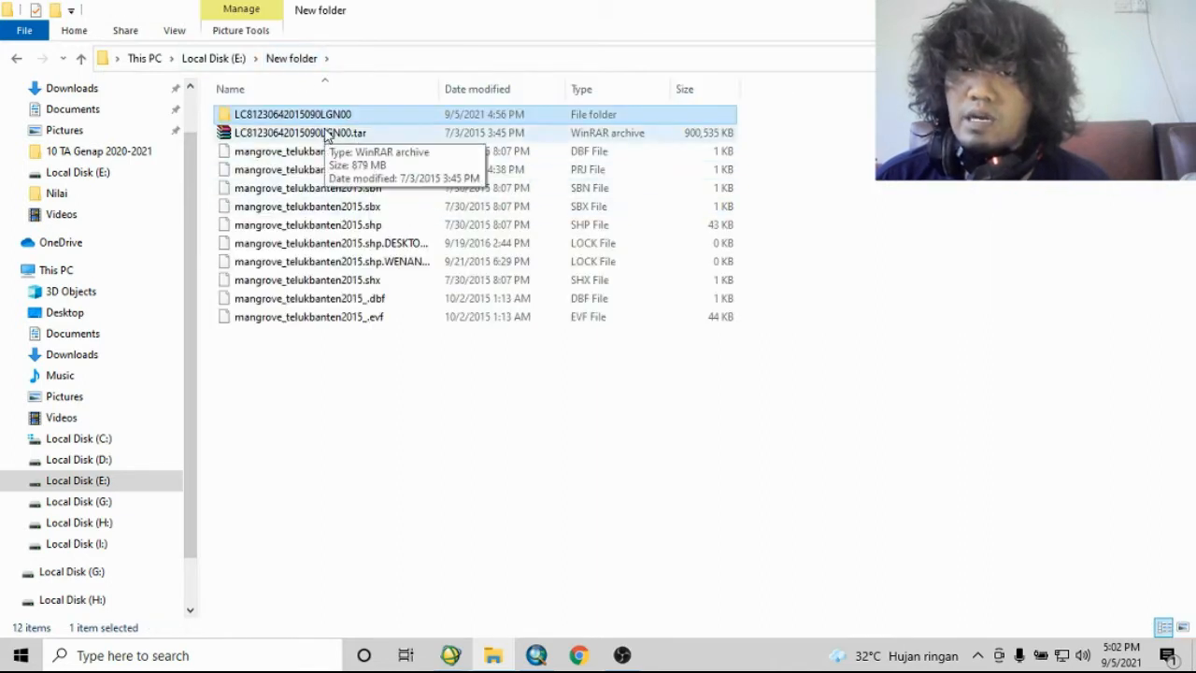
left_click(326, 135)
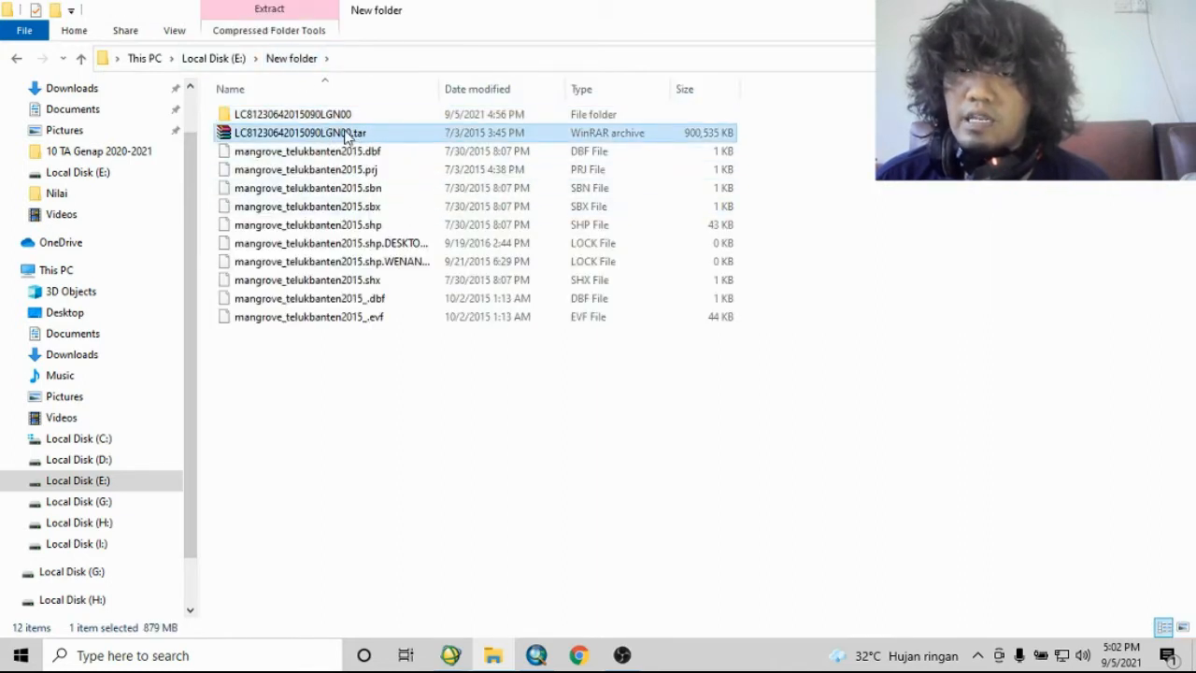
double_click(346, 115)
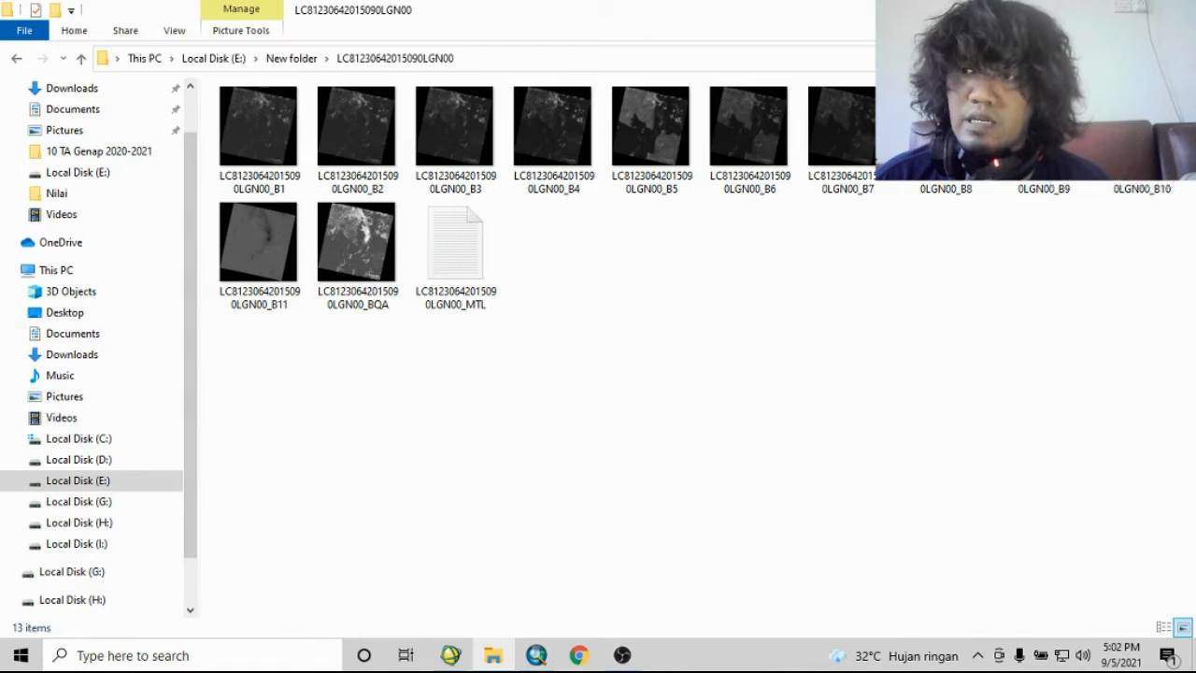
left_click(1095, 9)
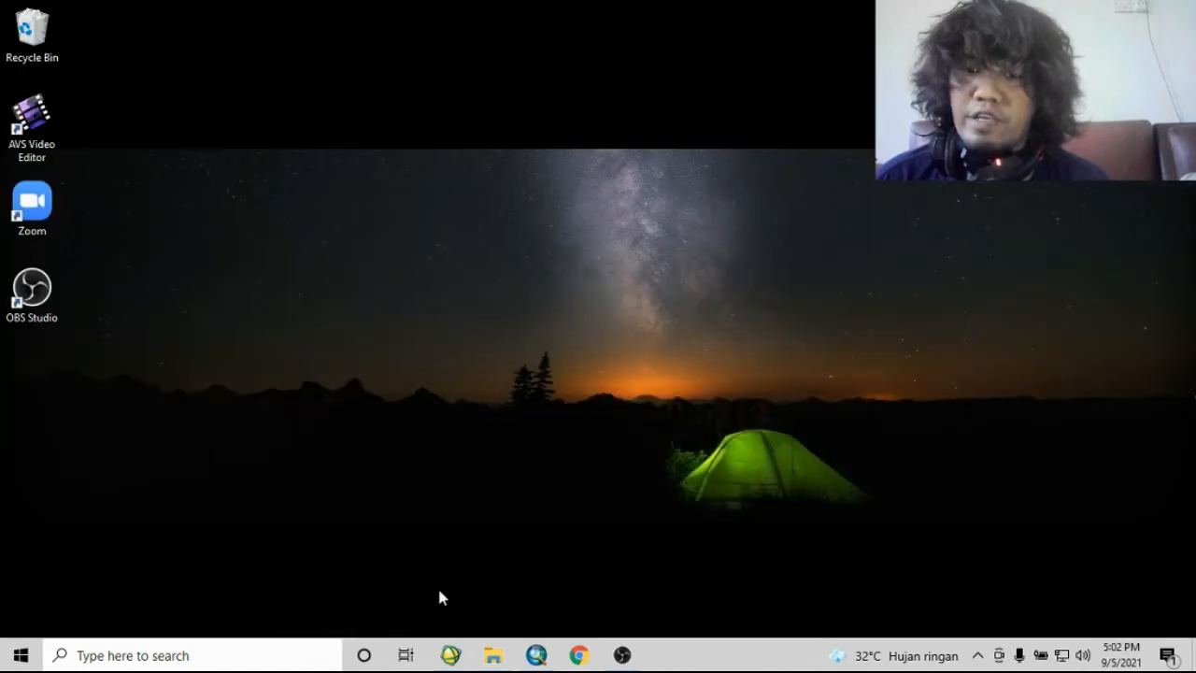
mouse_move(451, 655)
left_click(492, 576)
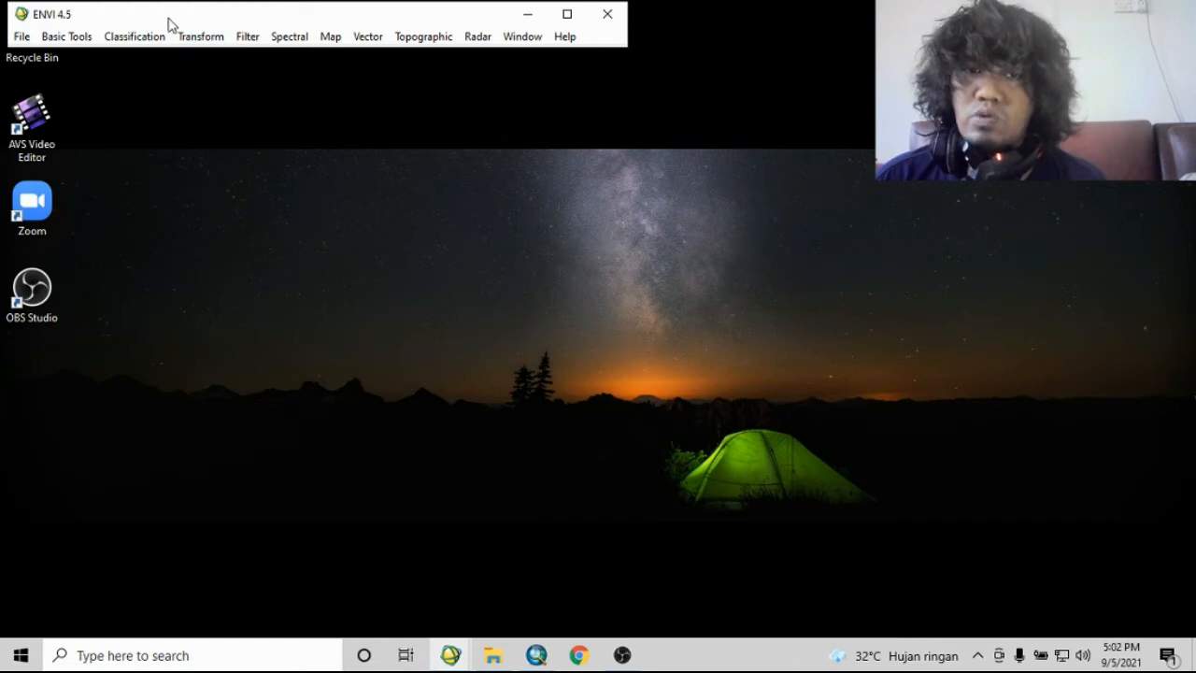
left_click(27, 40)
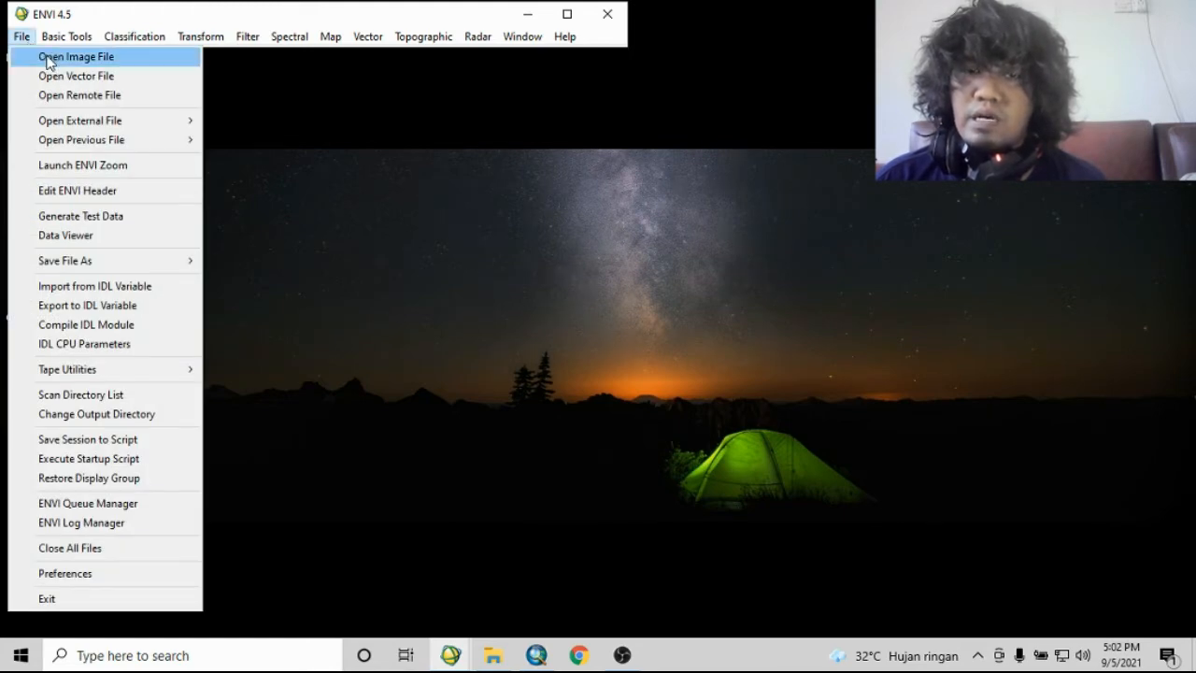
left_click(56, 57)
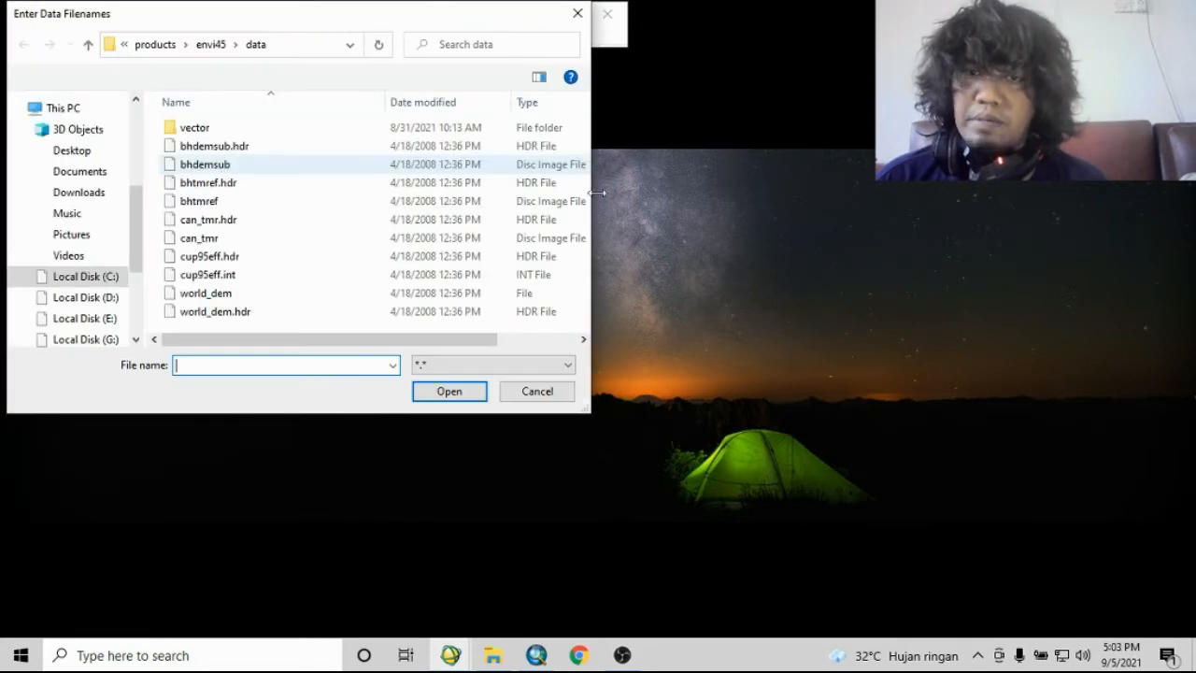
scroll(140, 300, "down", 3)
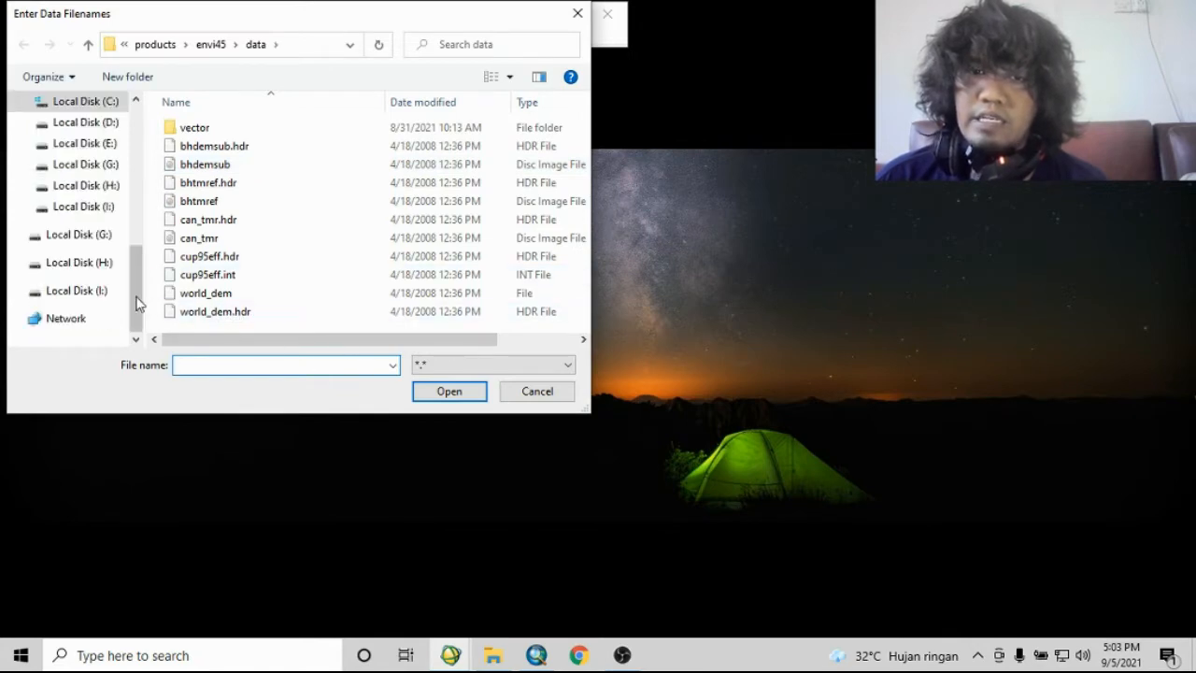
left_click(109, 147)
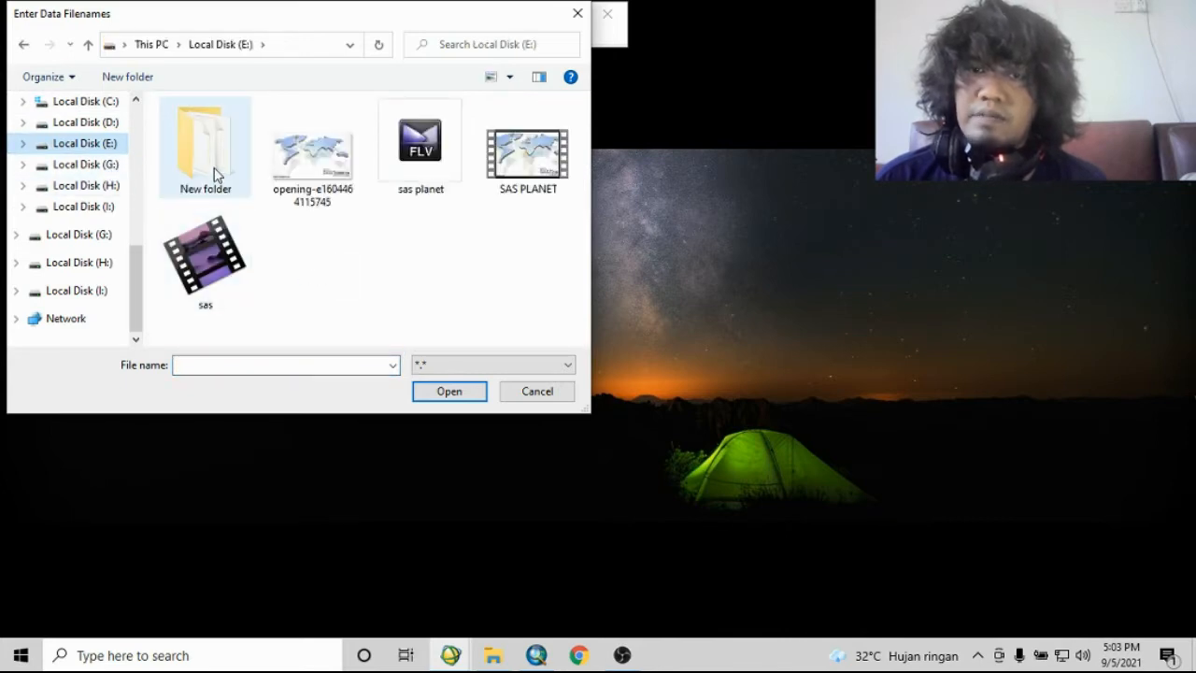
double_click(215, 176)
double_click(234, 127)
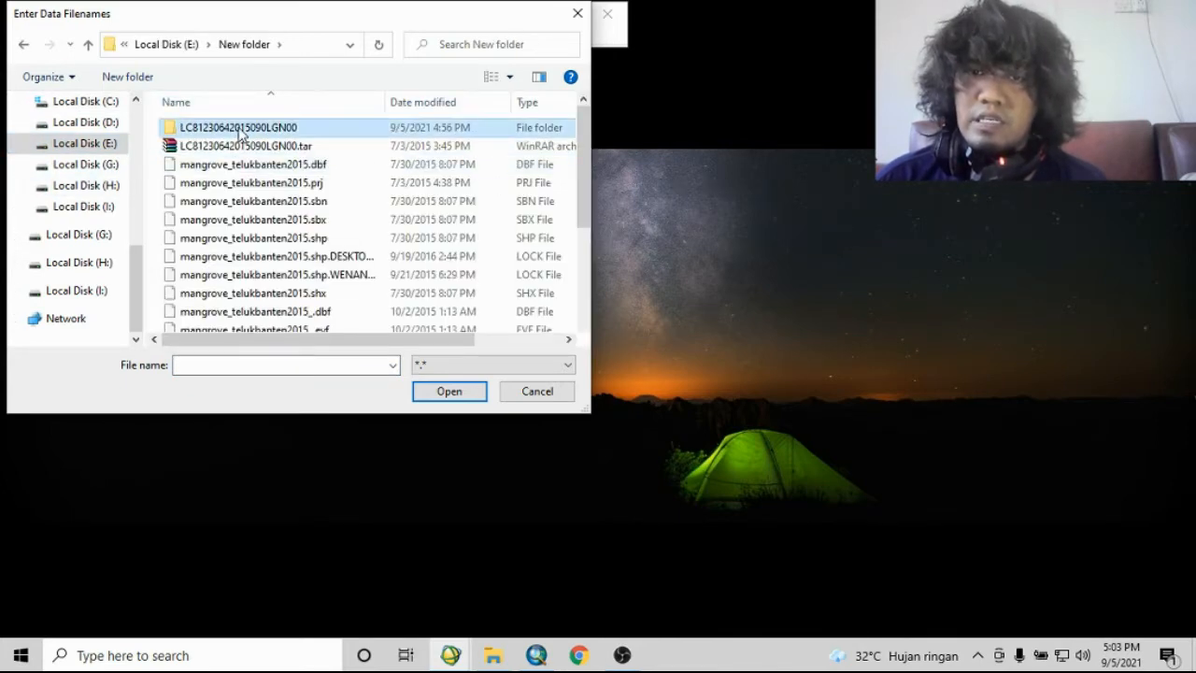
- Open the Landsat band files B1 through B11 together, leaving out the BQA and MTL files
scroll(204, 142, "down", 3)
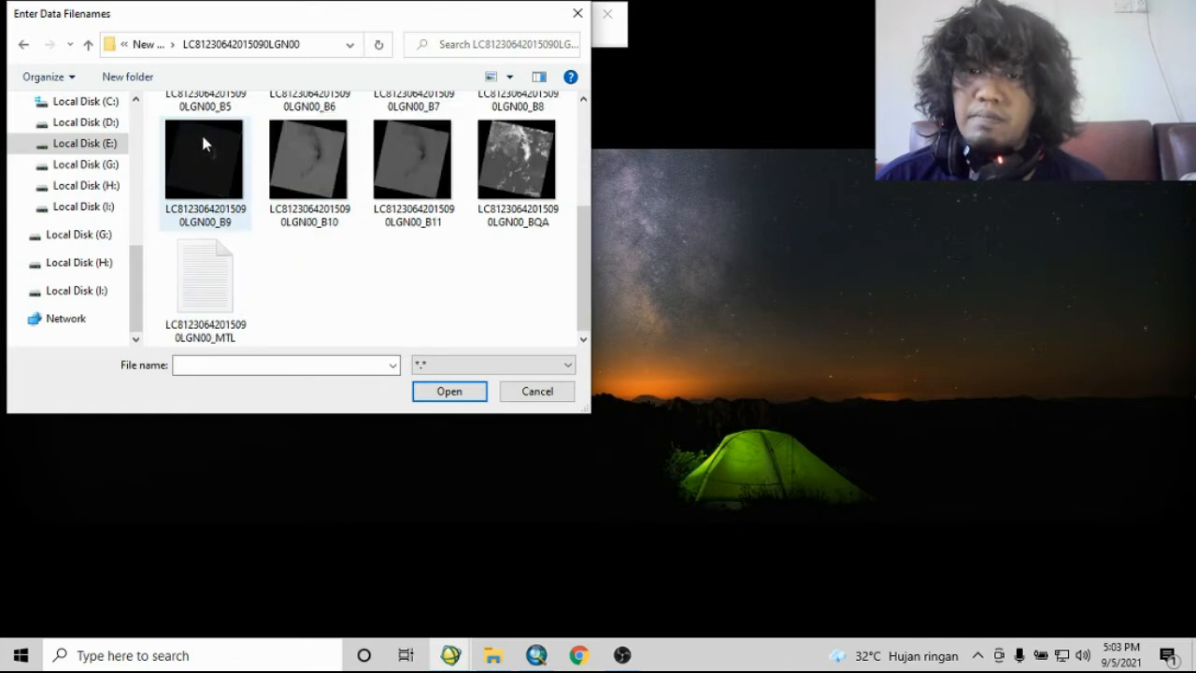
scroll(372, 284, "up", 3)
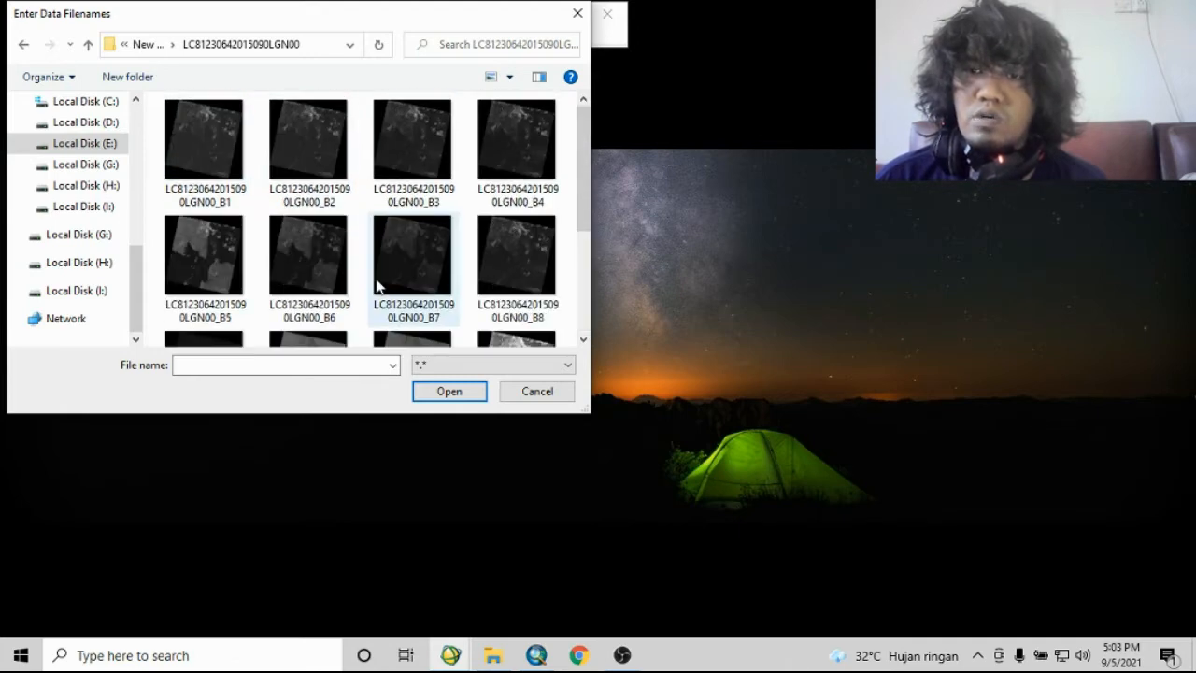
scroll(381, 277, "down", 3)
scroll(381, 276, "up", 3)
left_click(204, 142)
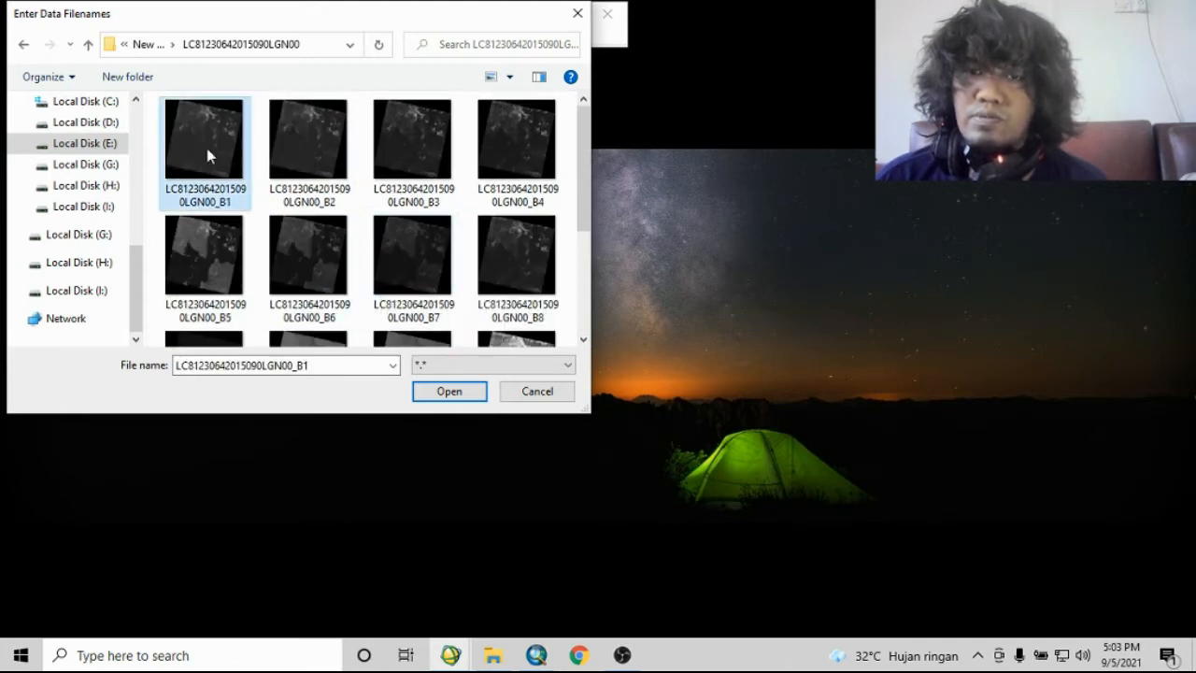
scroll(369, 210, "down", 3)
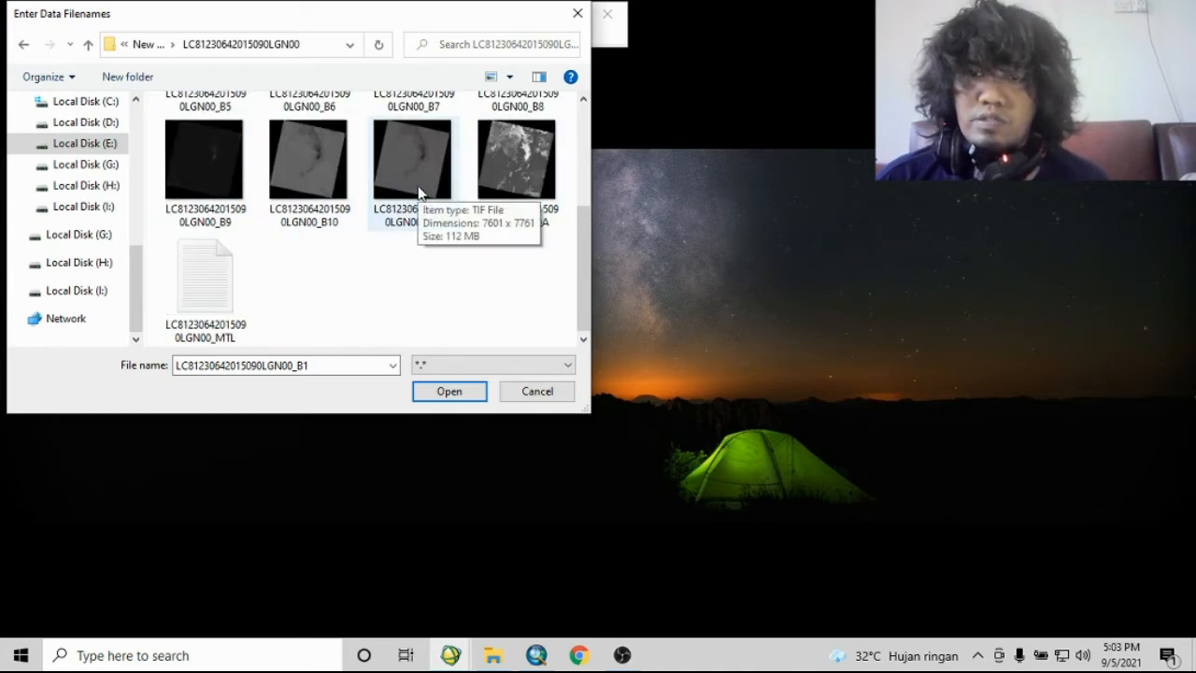
left_click(419, 192)
scroll(382, 247, "up", 3)
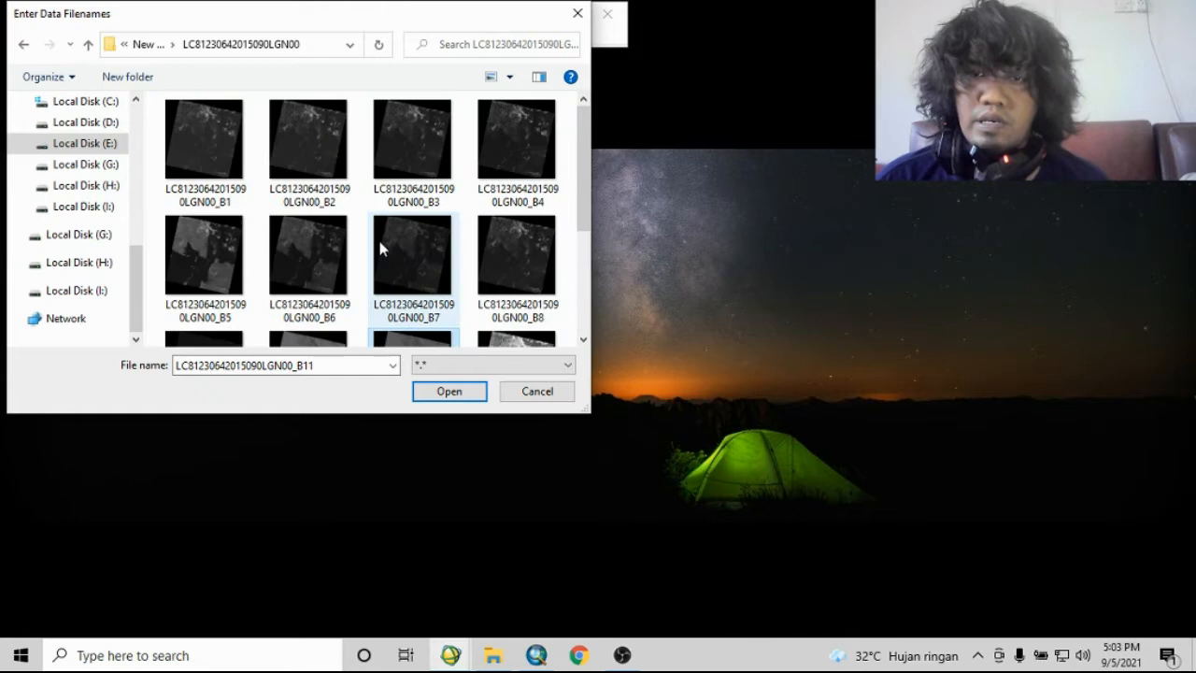
left_click(212, 161)
scroll(442, 251, "down", 3)
left_click(414, 174, "shift")
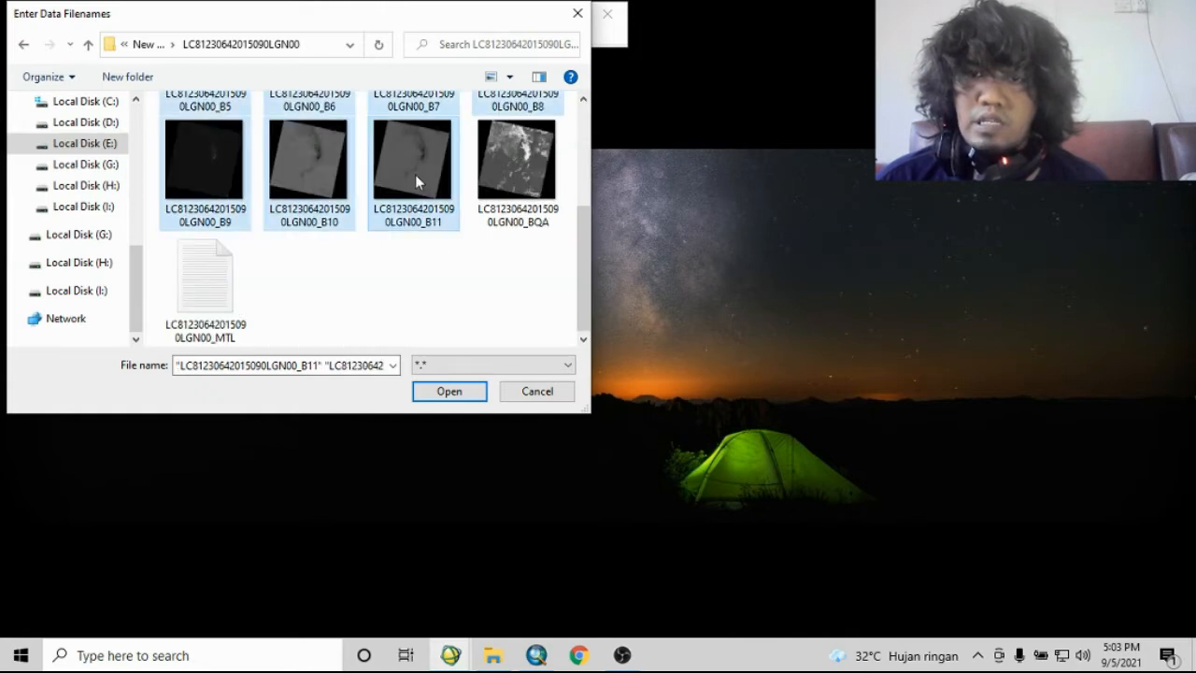
left_click(449, 391)
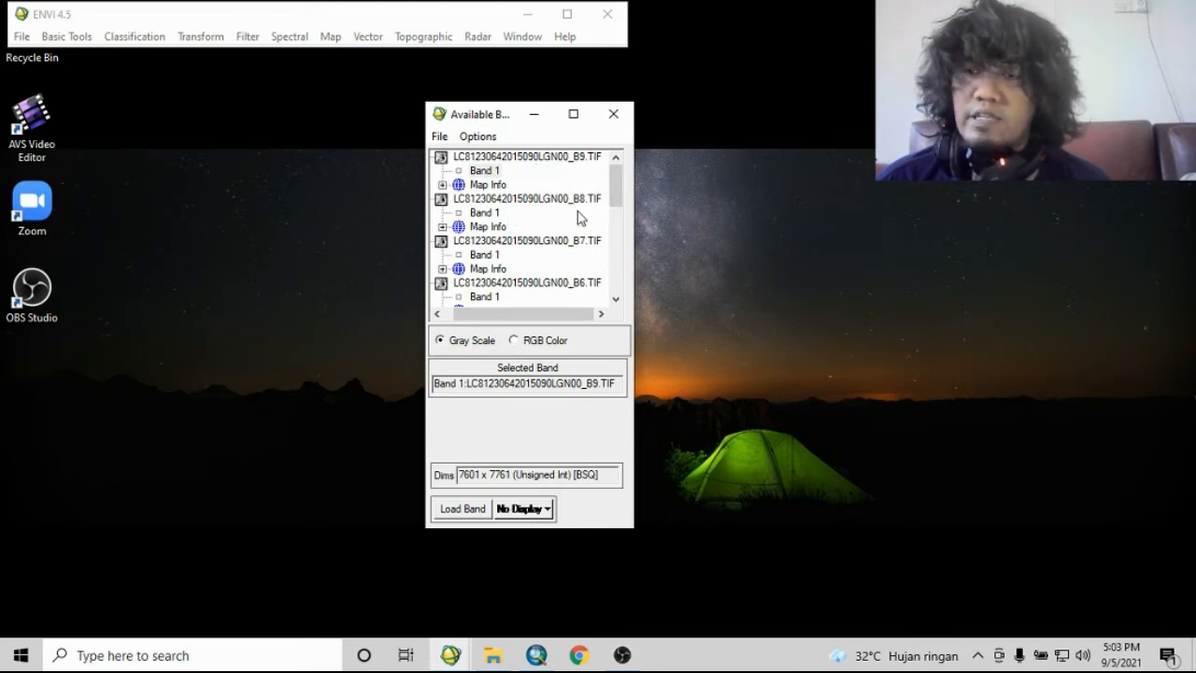
left_click(572, 244)
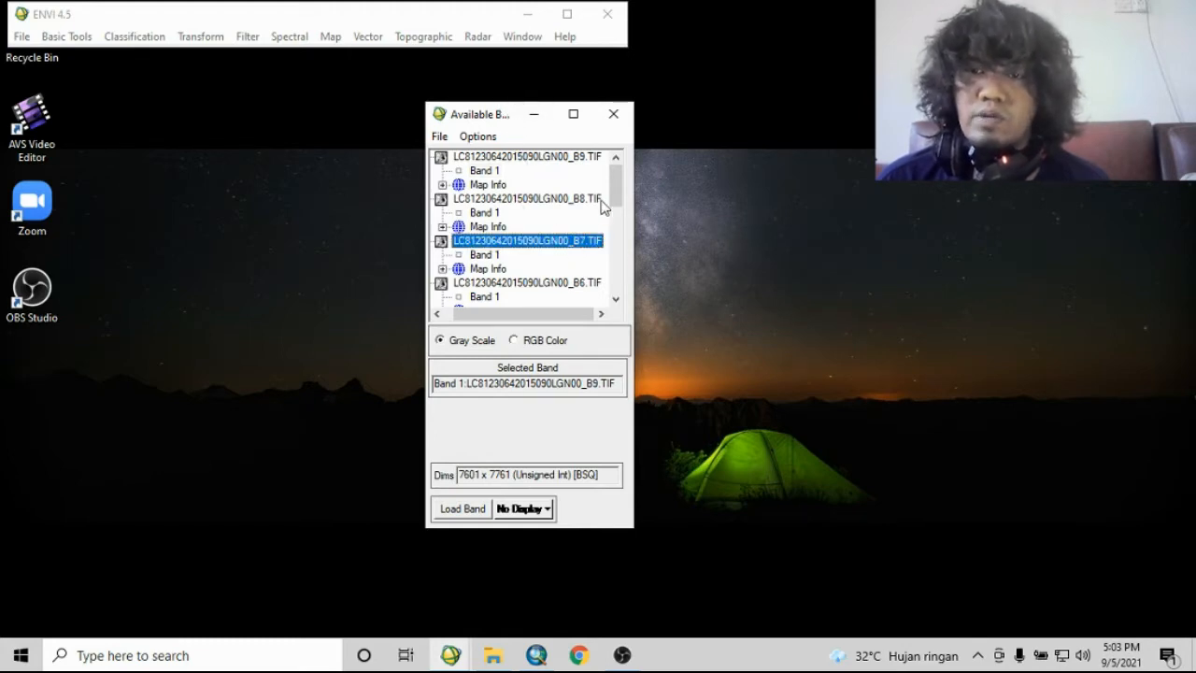
left_click_drag(615, 195, 623, 285)
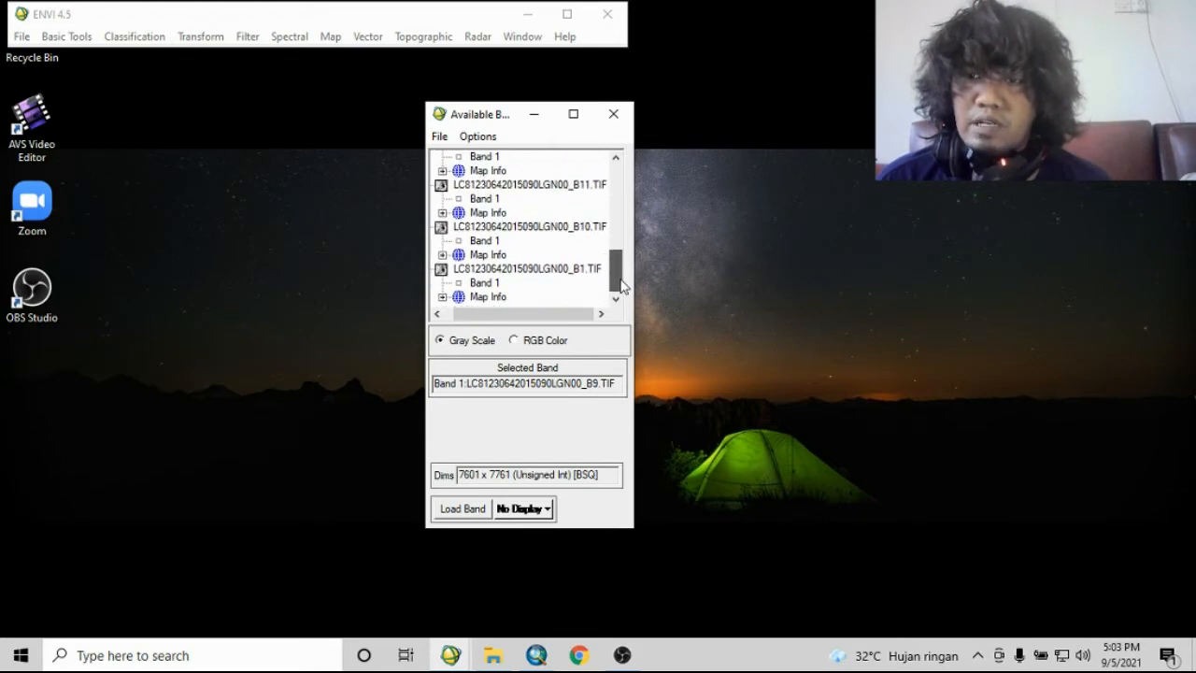
right_click(484, 282)
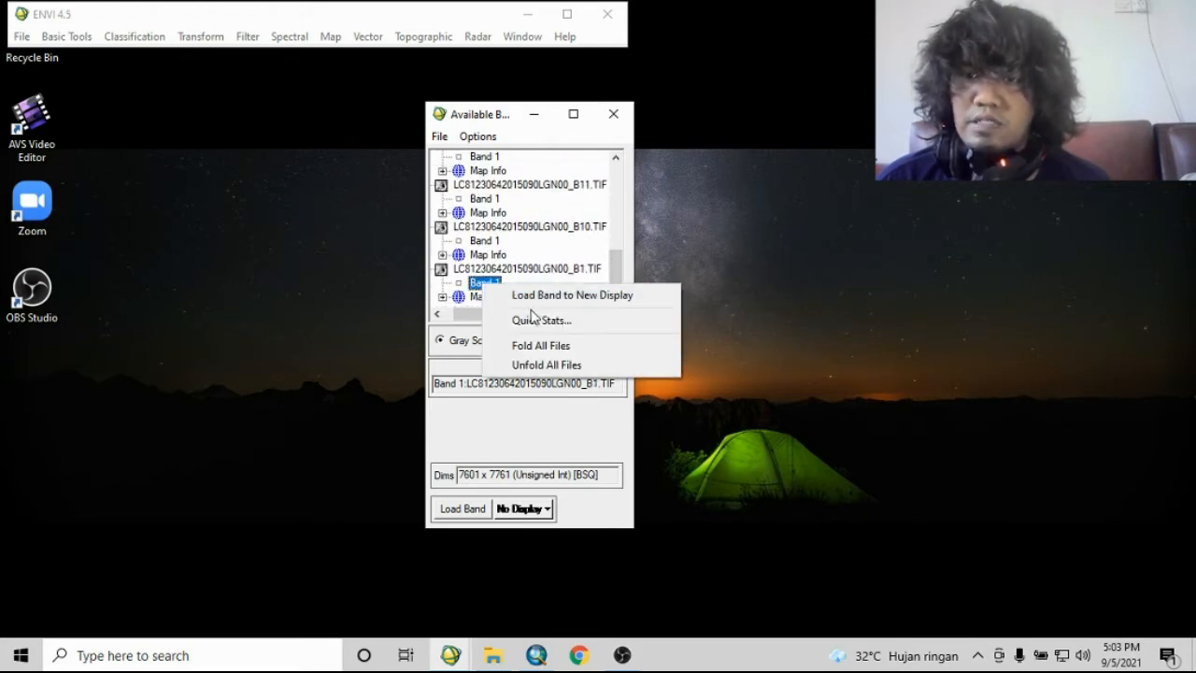
left_click(570, 297)
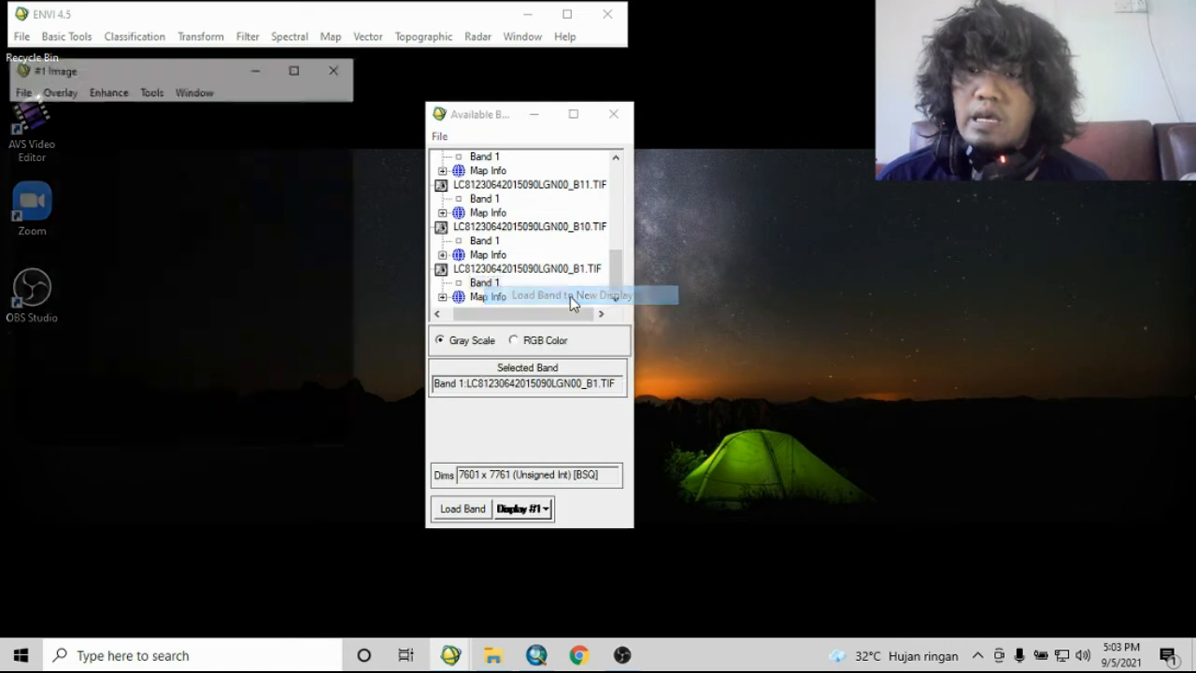
right_click(484, 242)
left_click(514, 250)
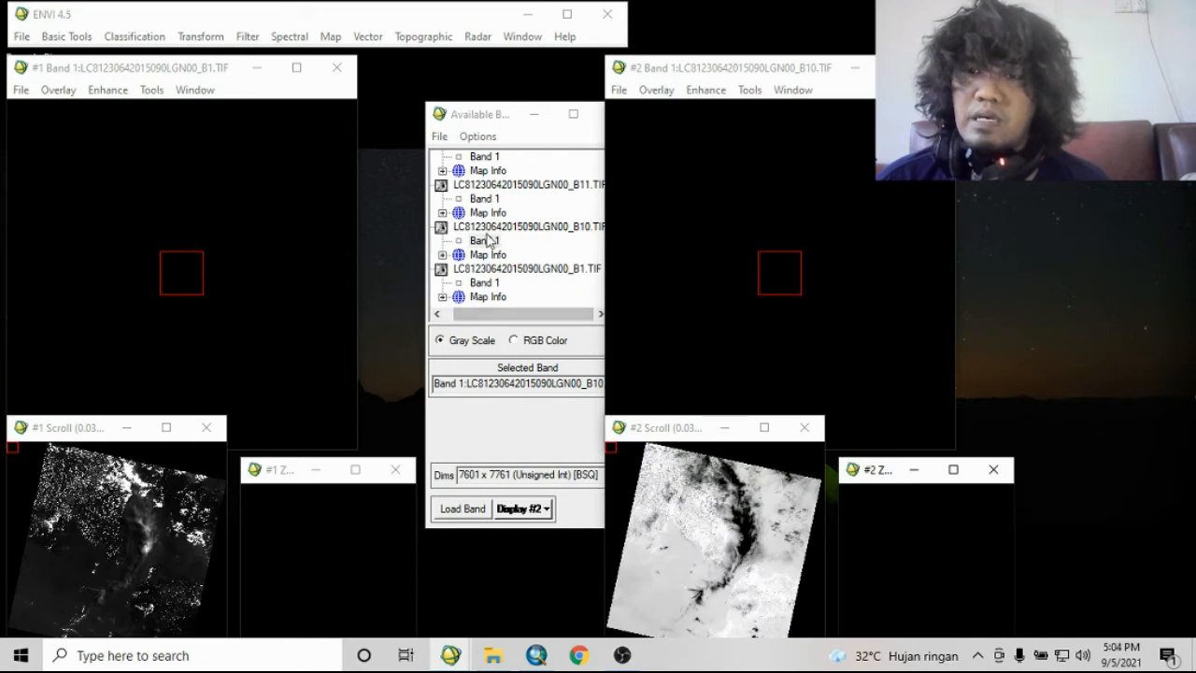
left_click(487, 199)
right_click(489, 200)
left_click(519, 205)
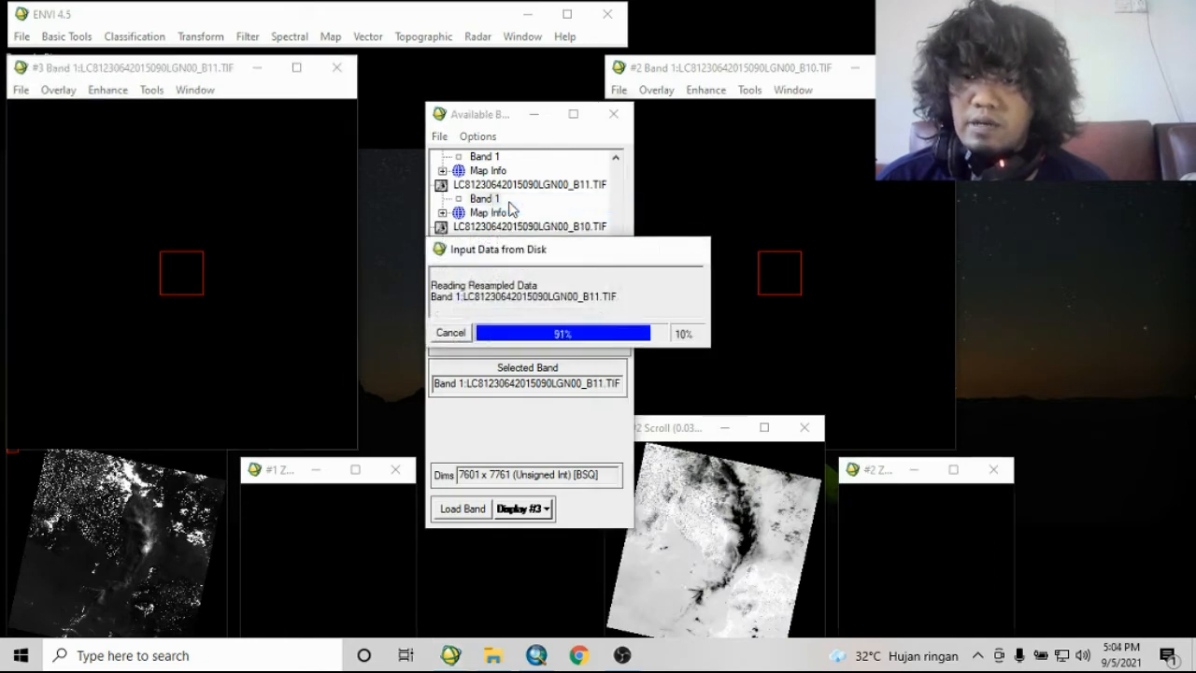
- Close the B11 and B10 image displays, keeping only the B1 display
left_click_drag(230, 72, 347, 56)
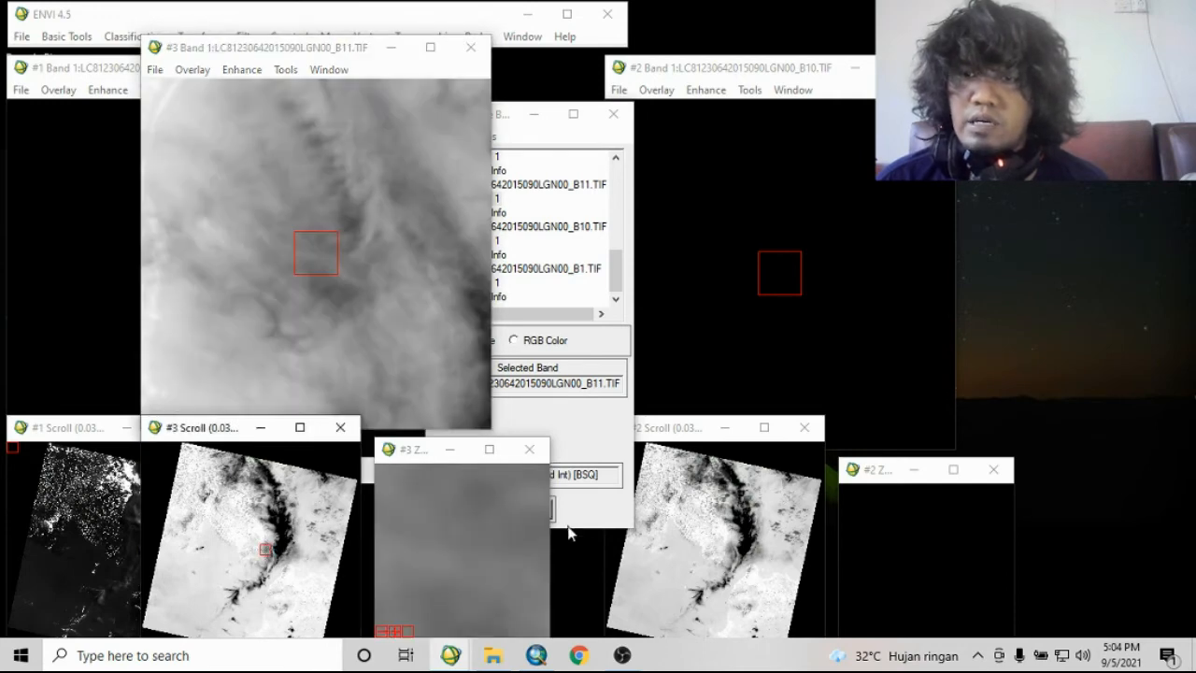
left_click(470, 48)
left_click(470, 48)
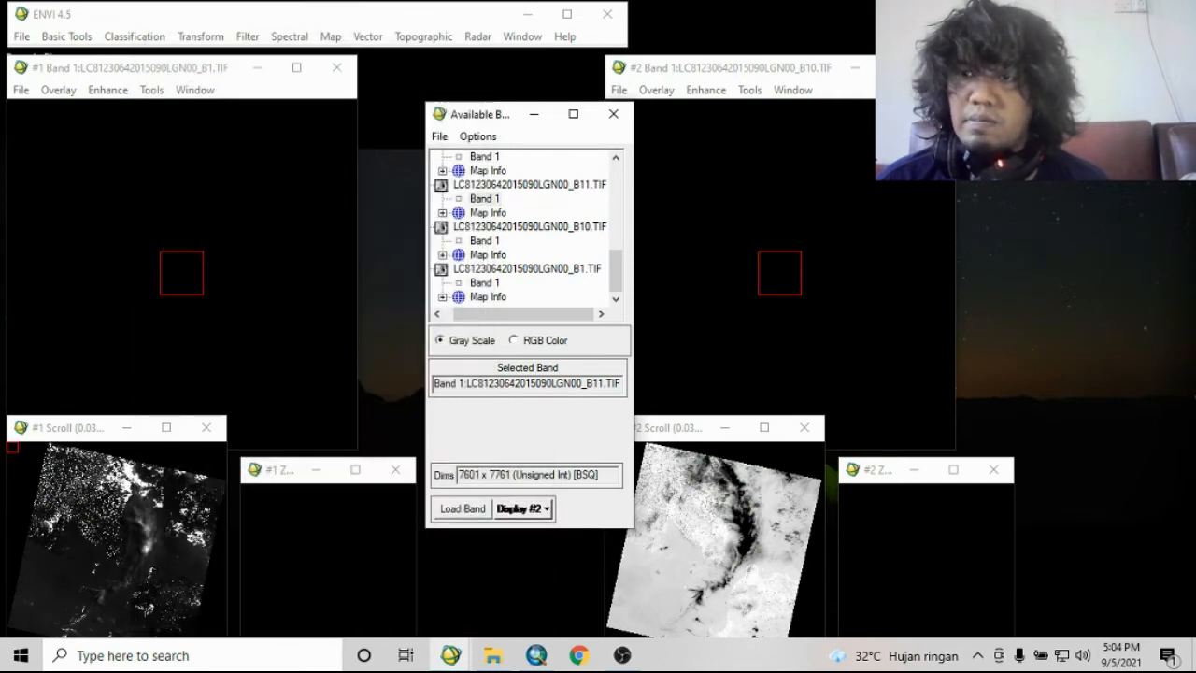
left_click(577, 229)
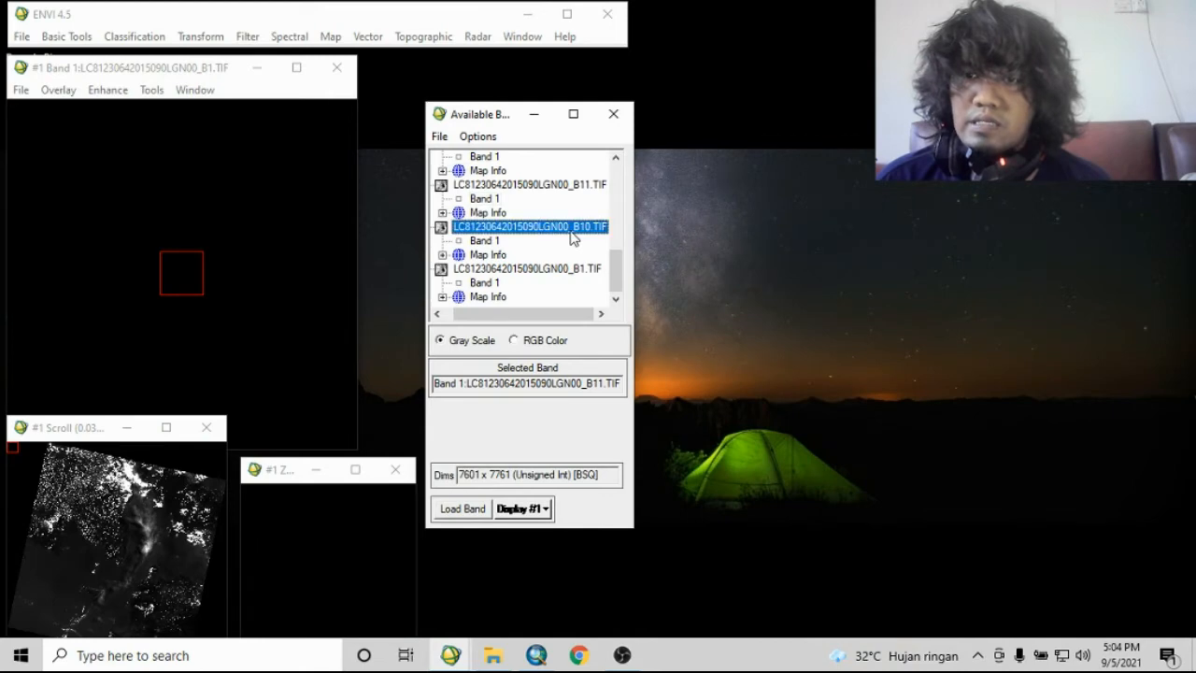
left_click_drag(616, 259, 615, 238)
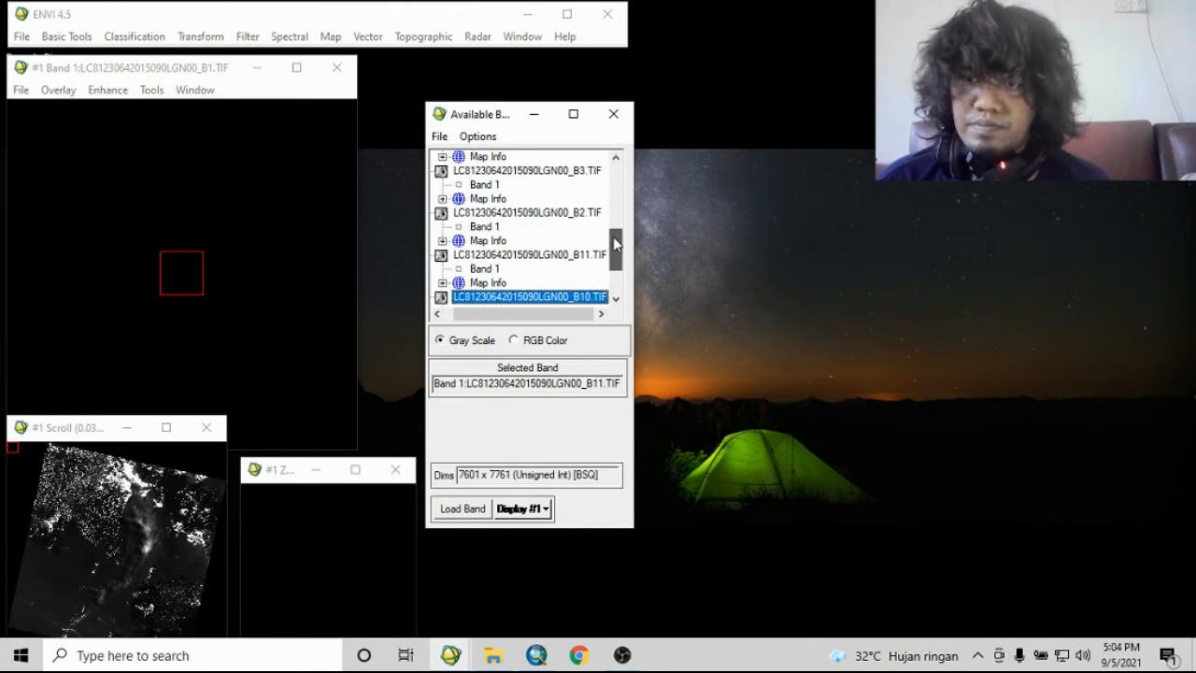
right_click(486, 229)
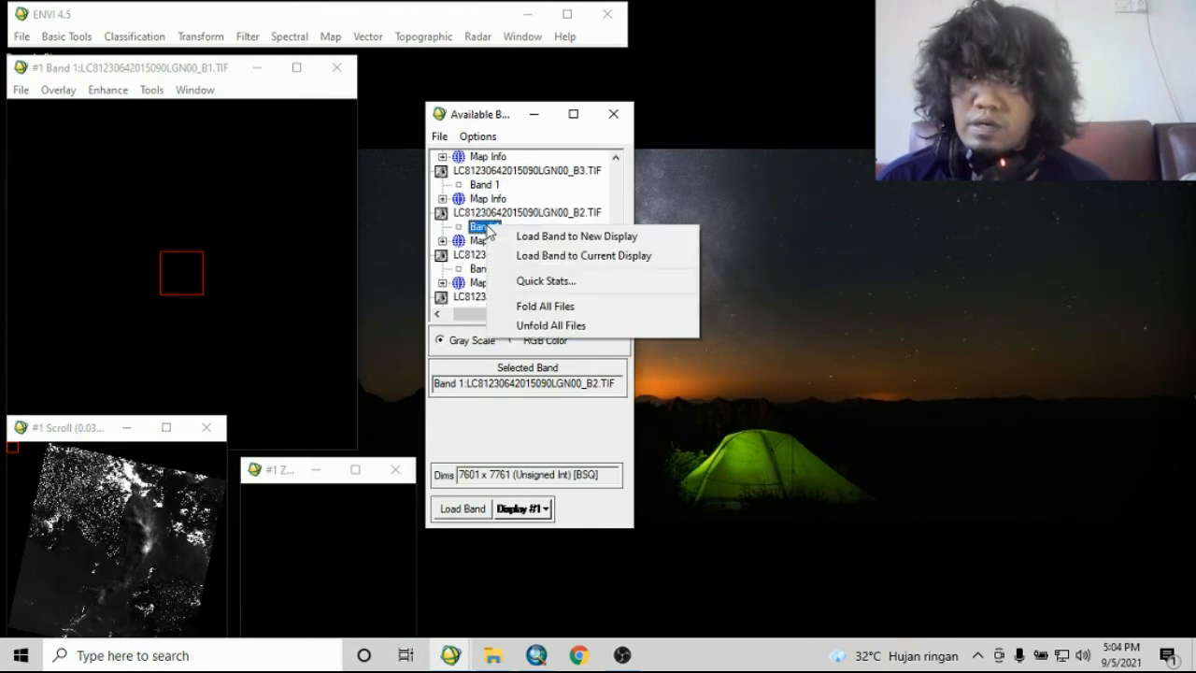
left_click(612, 235)
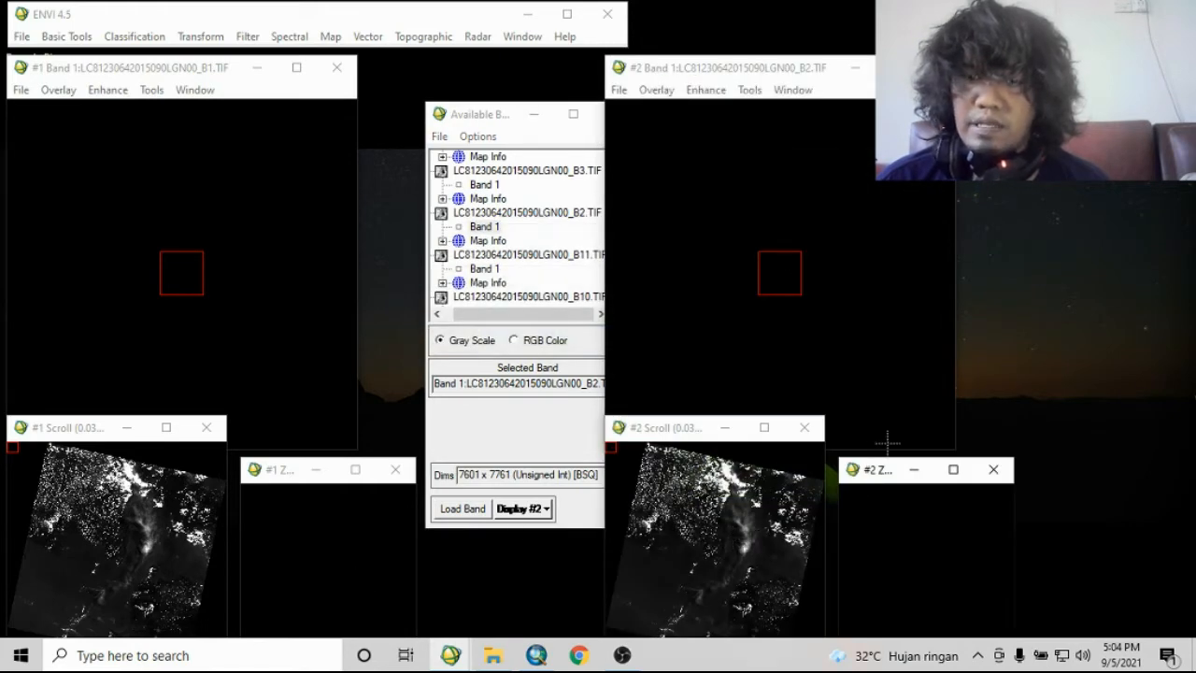
- Open the cursor location readout and link displays #1 and #2, with Display #2 setting the link position and dynamic overlay on
left_click(700, 539)
double_click(763, 277)
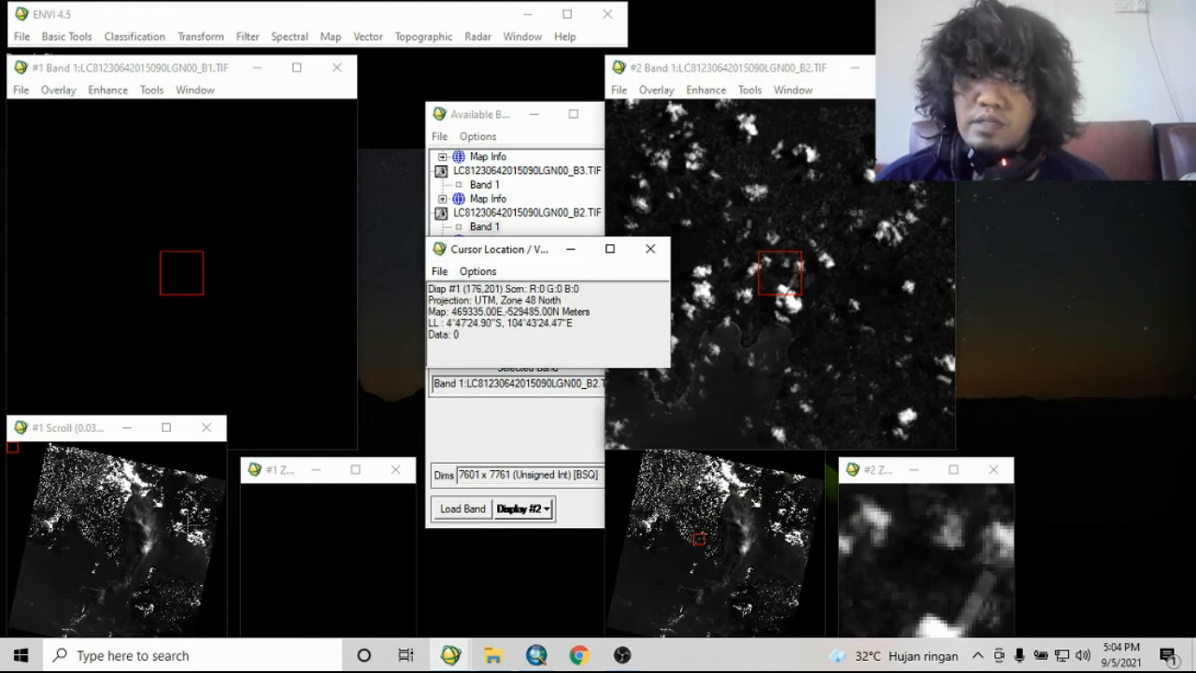
right_click(749, 334)
left_click(811, 28)
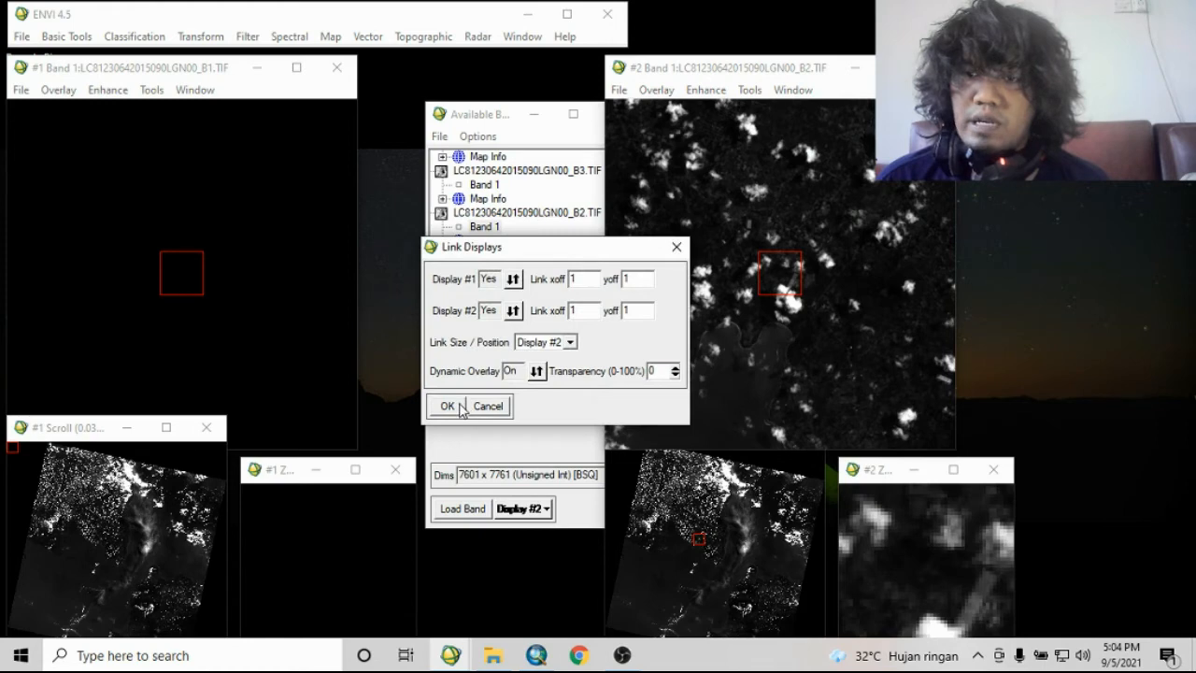
left_click(447, 406)
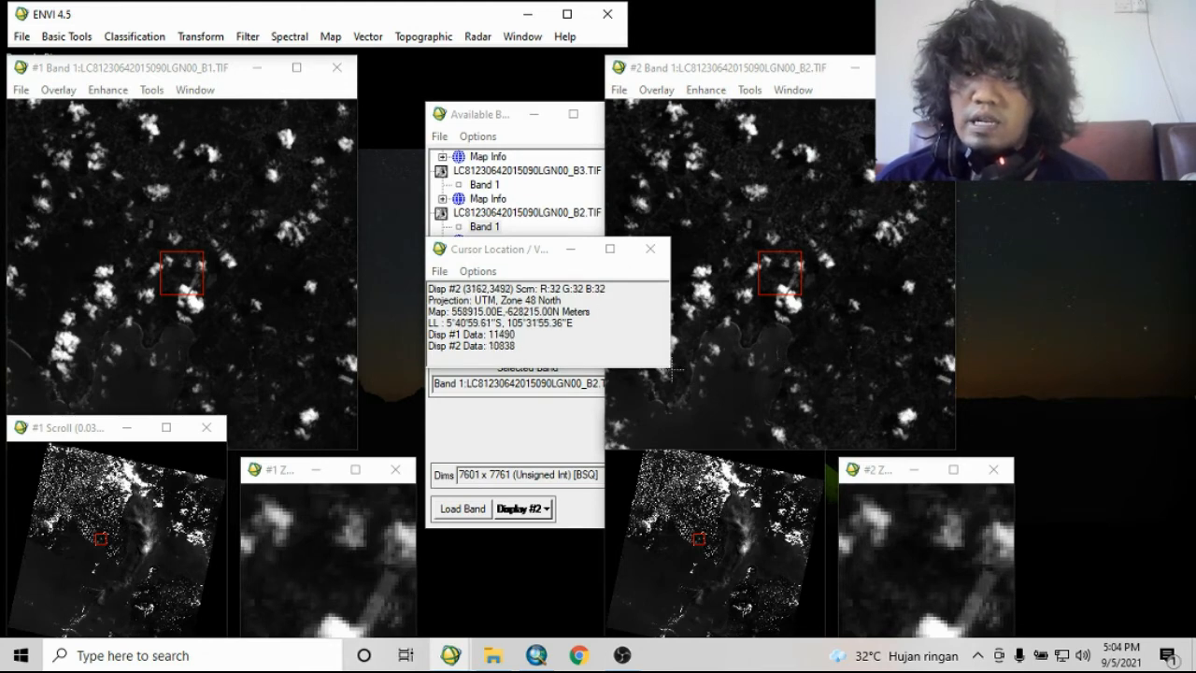
- Compare the pixel values of the linked B1 and B2 images in the cursor location readout and close it
left_click_drag(487, 322, 526, 341)
left_click(526, 340)
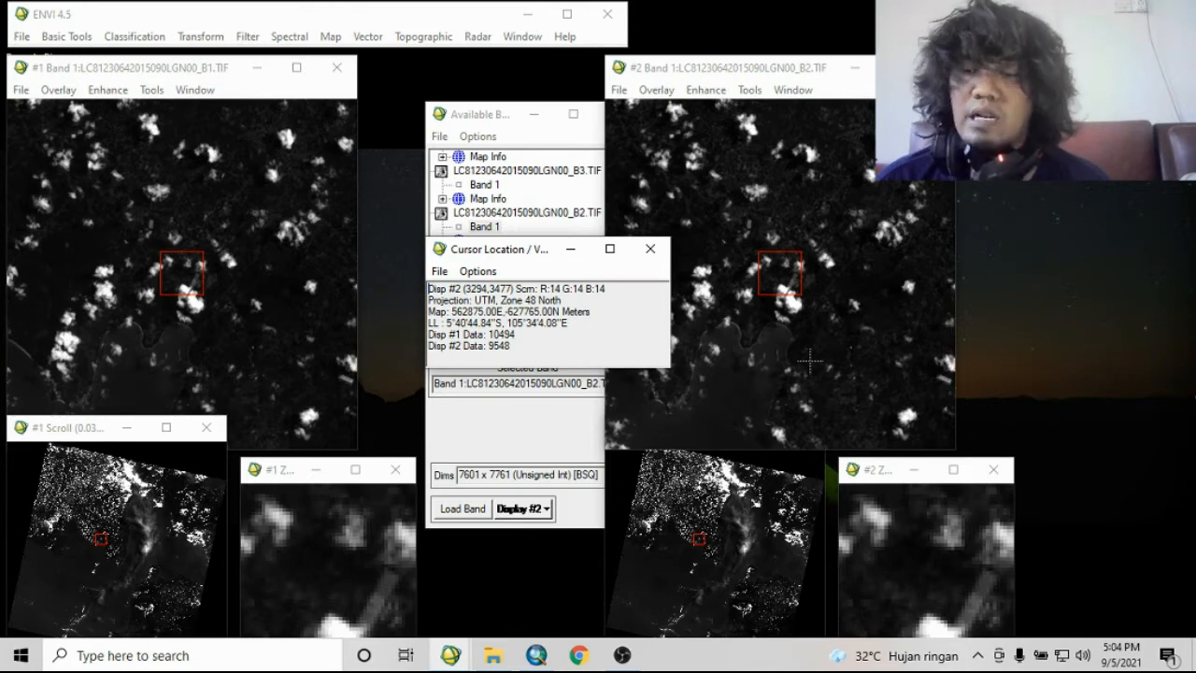
left_click(650, 249)
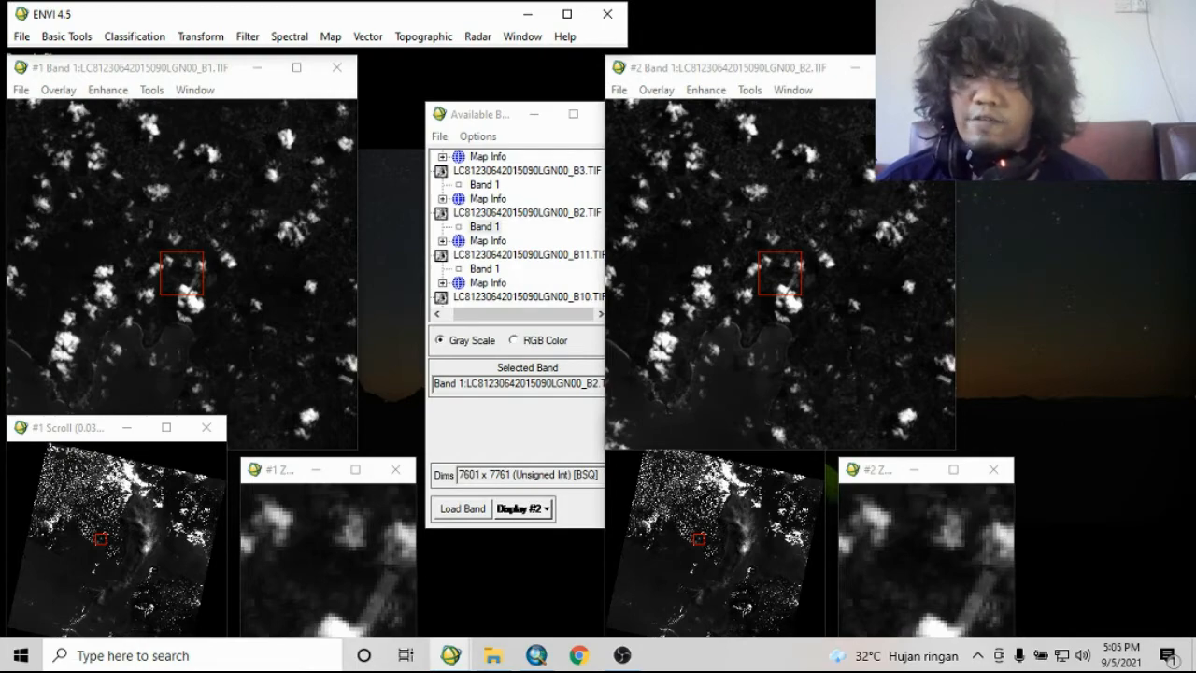
- Close the B1 and B2 image displays and look through the list of available bands up to B9
left_click(935, 68)
left_click(343, 71)
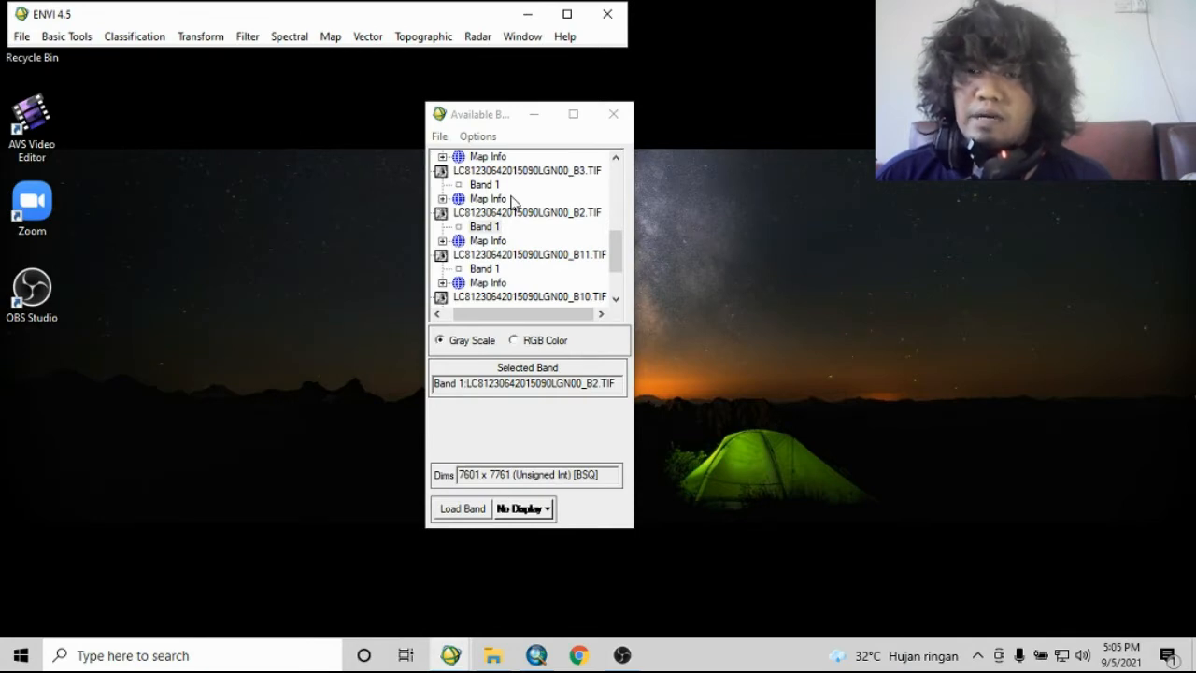
left_click(563, 242)
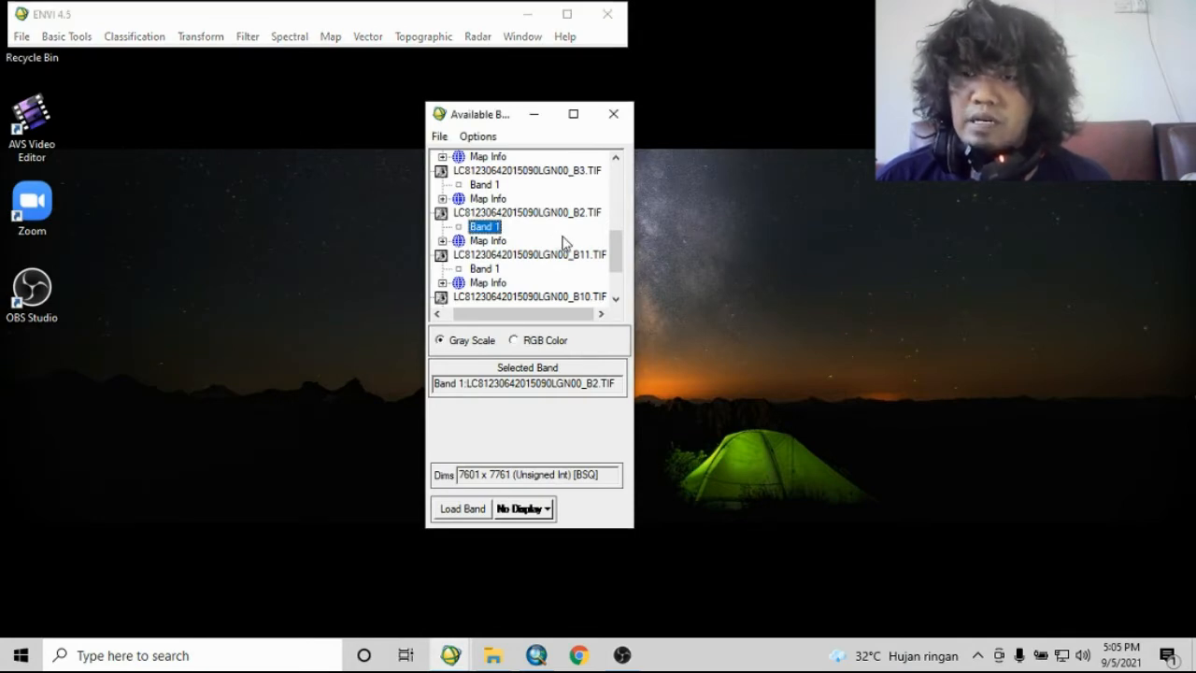
left_click_drag(612, 254, 608, 170)
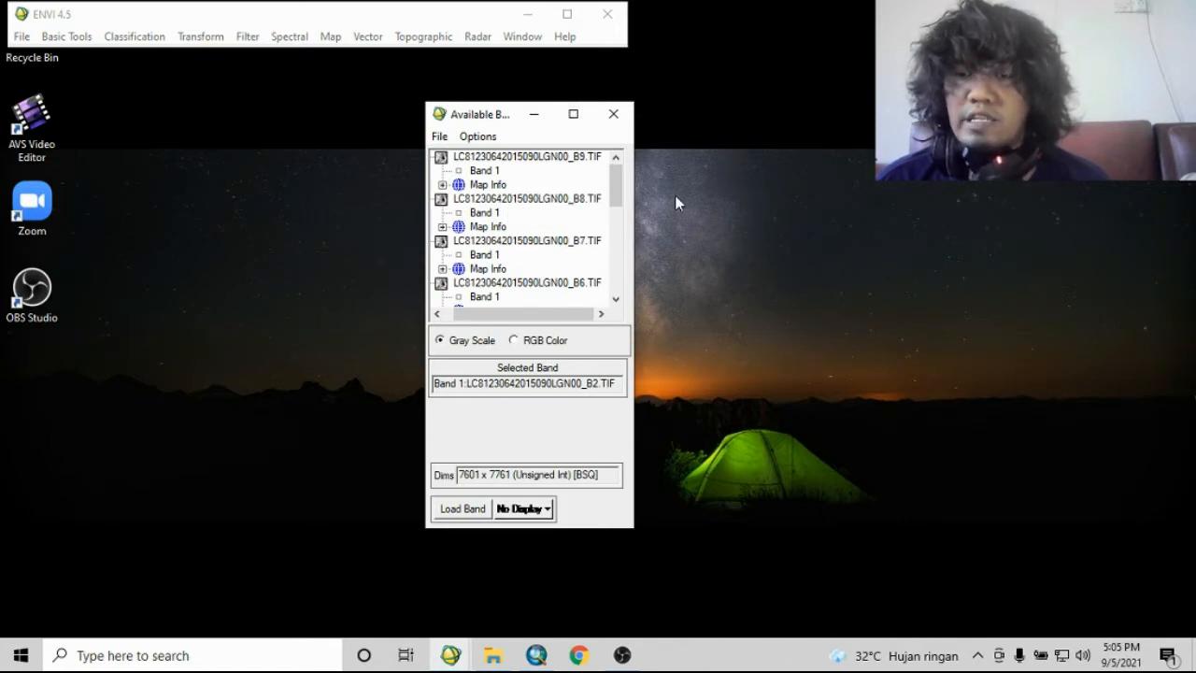
mouse_move(612, 189)
left_mouse_down()
mouse_move(618, 298)
mouse_move(616, 183)
left_mouse_up()
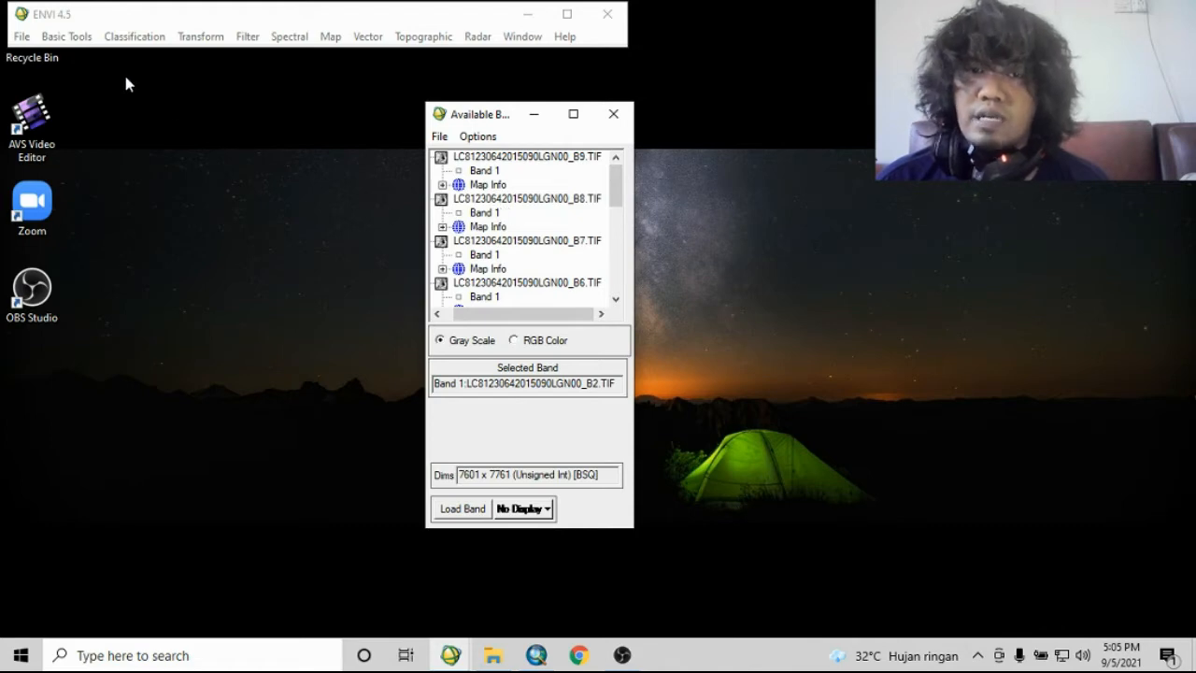
- Start Layer Stacking and import all the Landsat band files B1 through B11 as full scenes
left_click(61, 41)
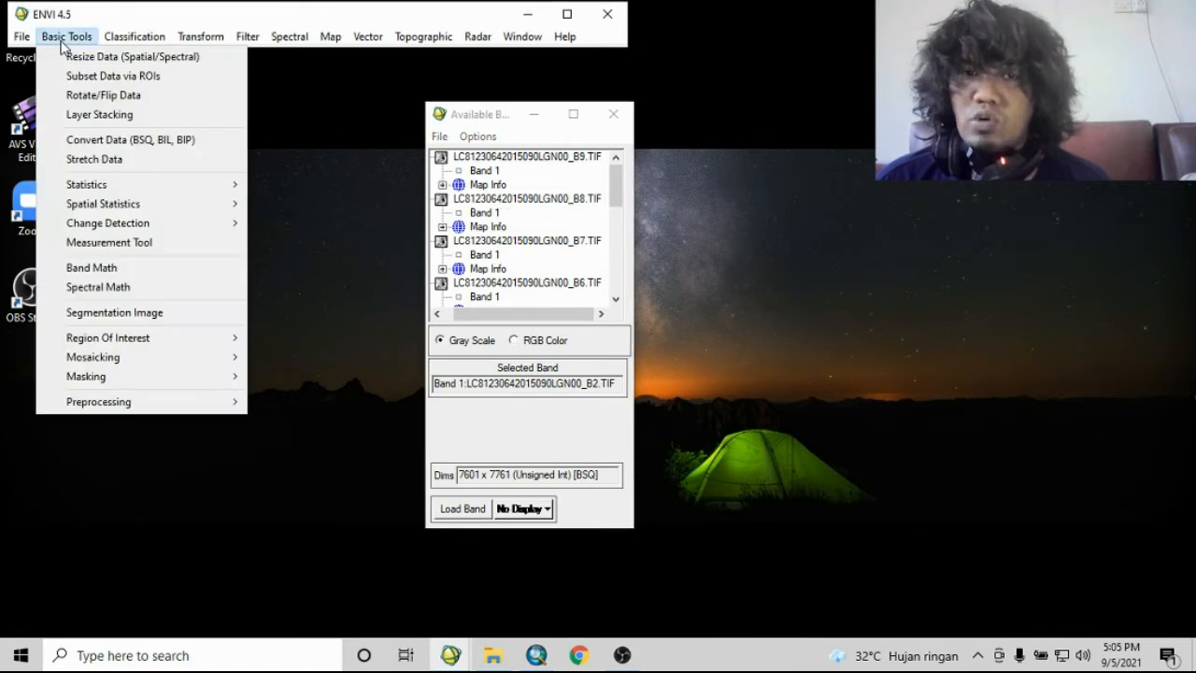
left_click(170, 117)
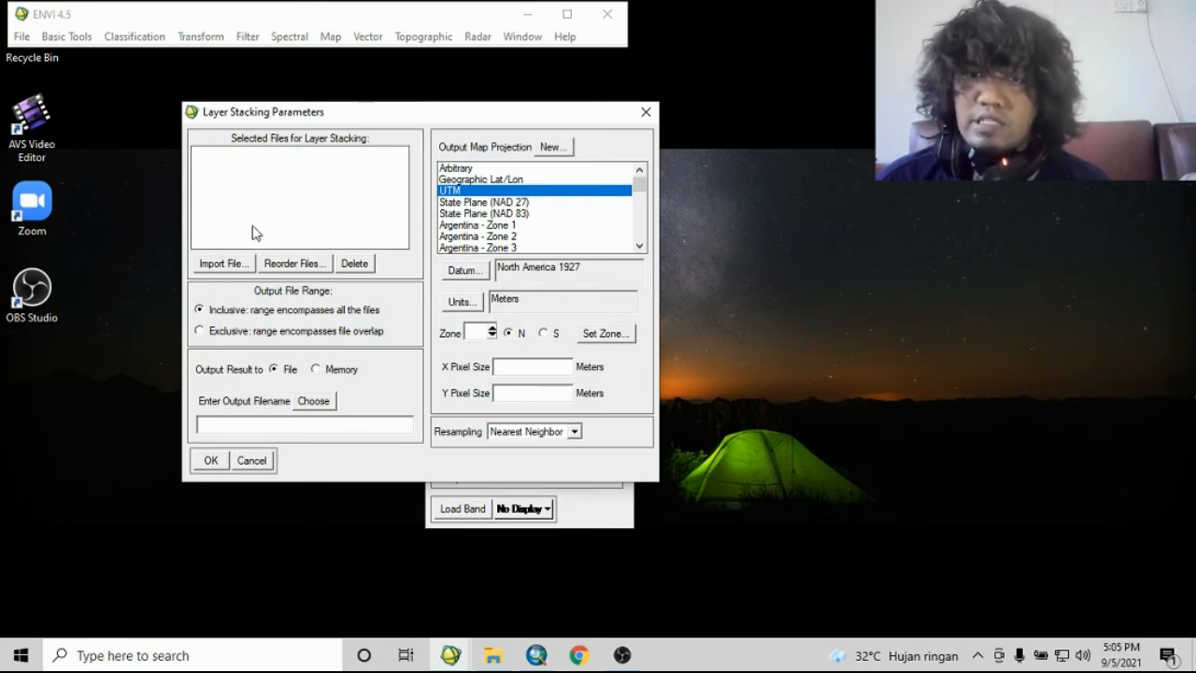
left_click(222, 263)
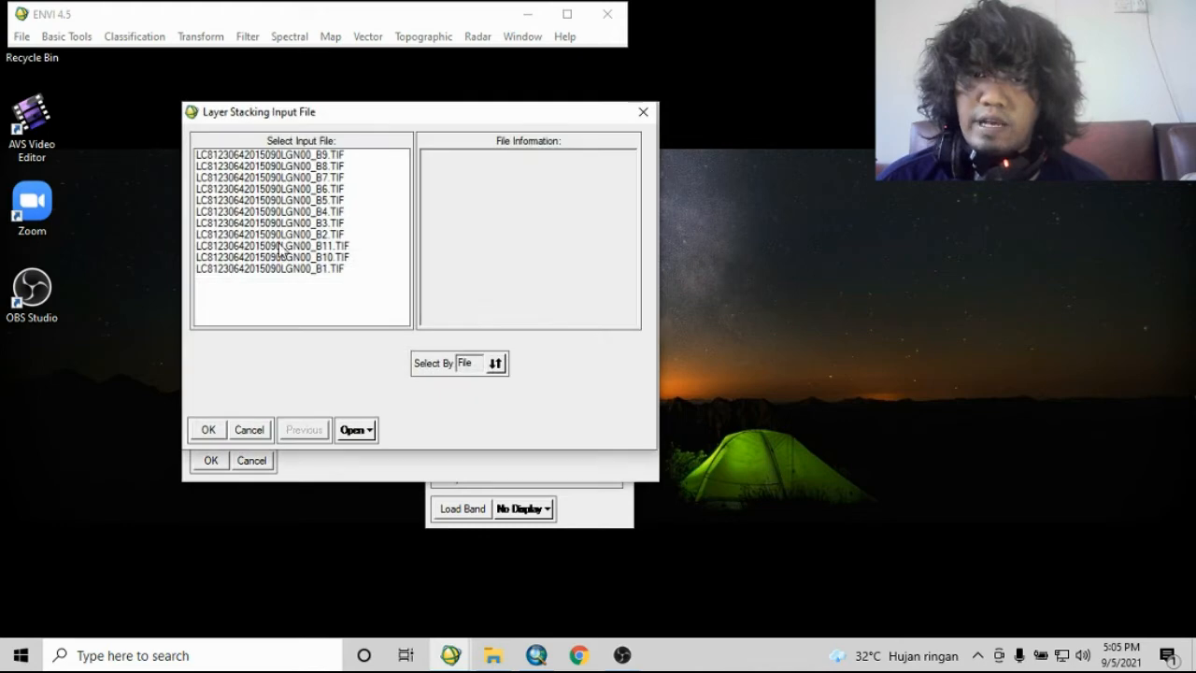
left_click_drag(329, 157, 331, 270)
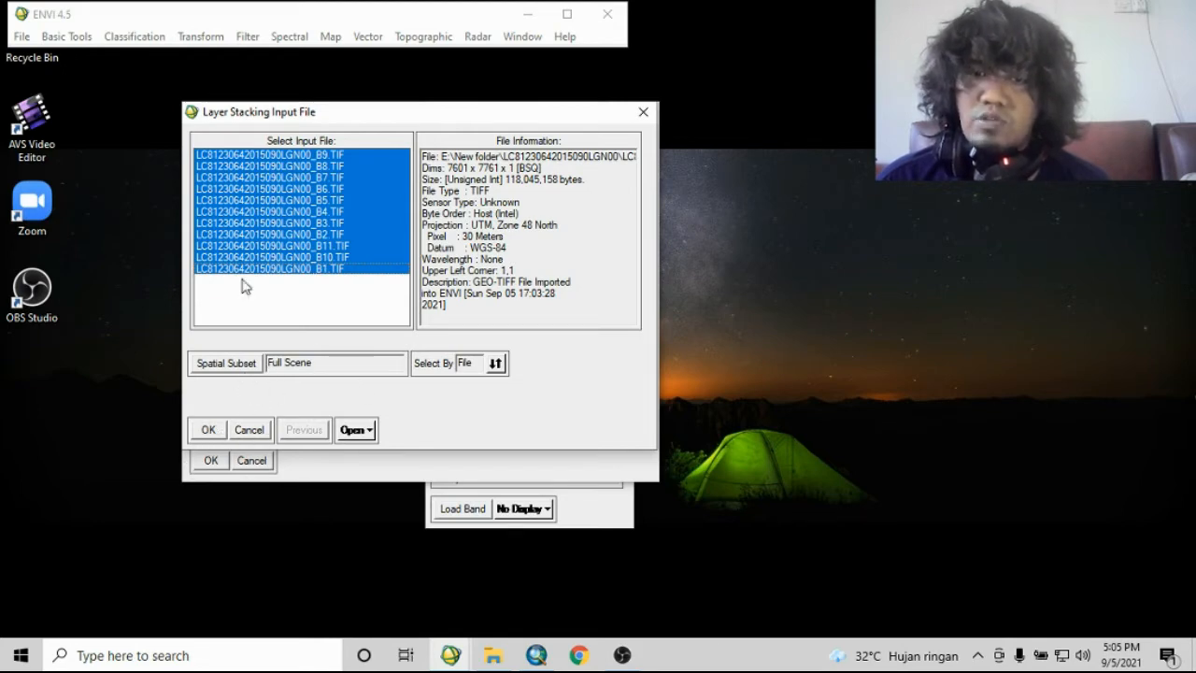
left_click(209, 429)
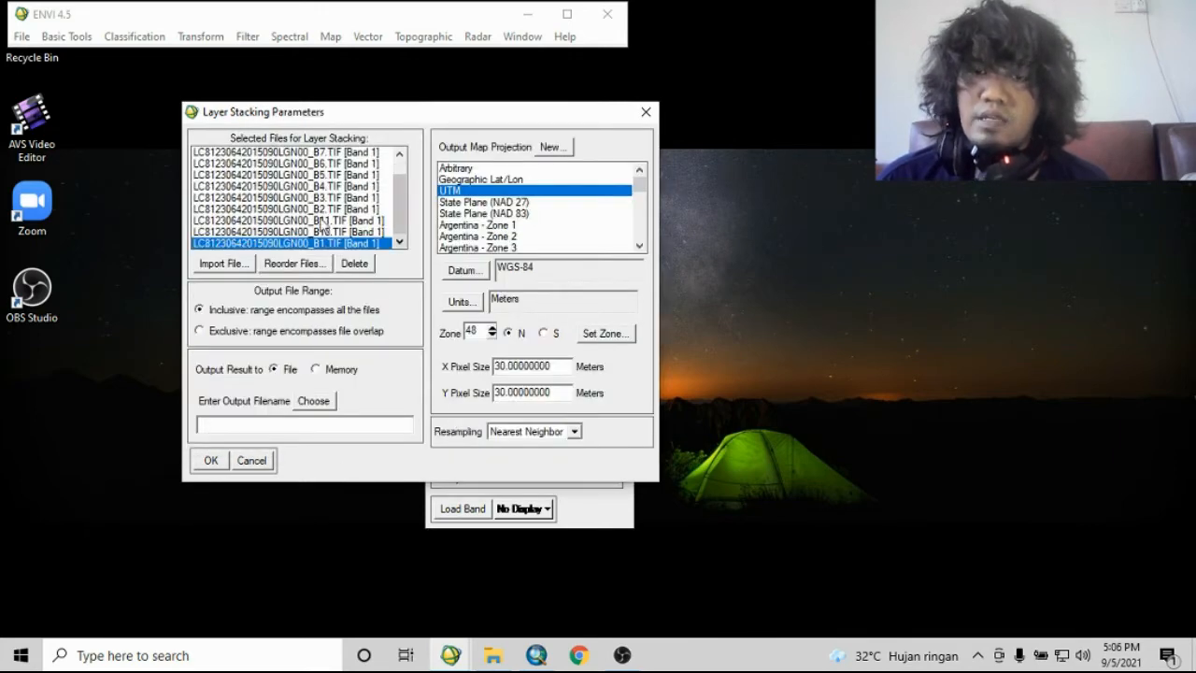
- Reorder the stacking files to B1, B2, B9, B3, B4, B5, B6, B7, B8, B11, B10
scroll(343, 220, "up", 1)
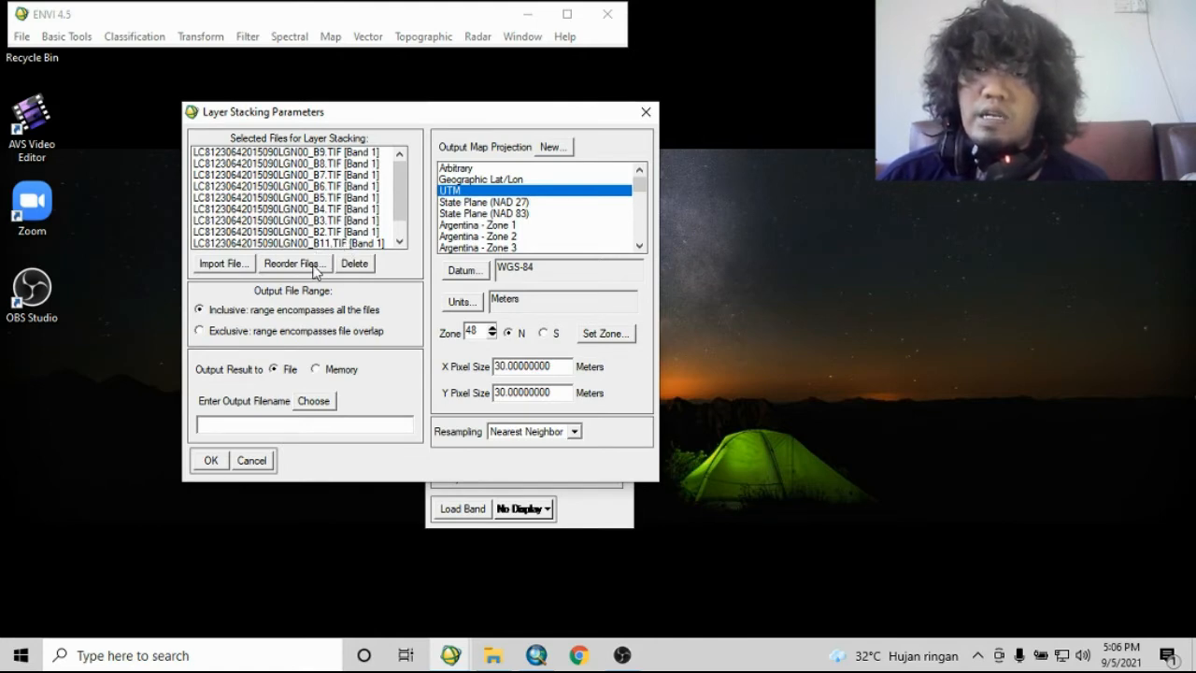
left_click(304, 264)
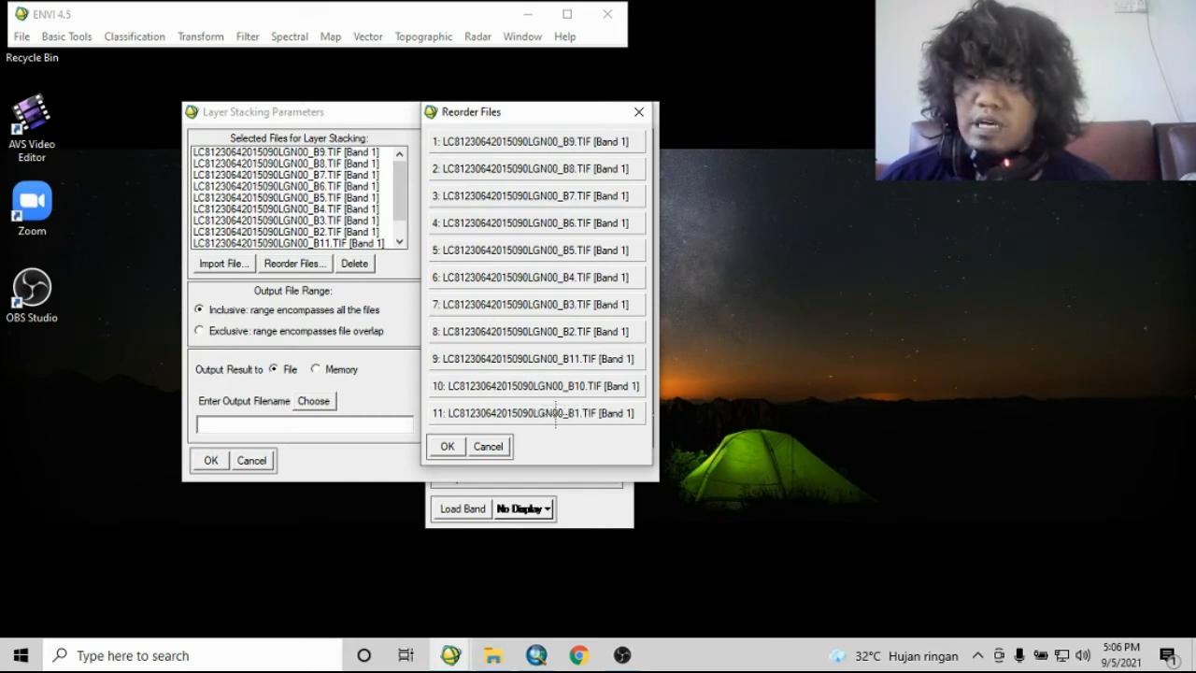
left_click_drag(555, 412, 547, 142)
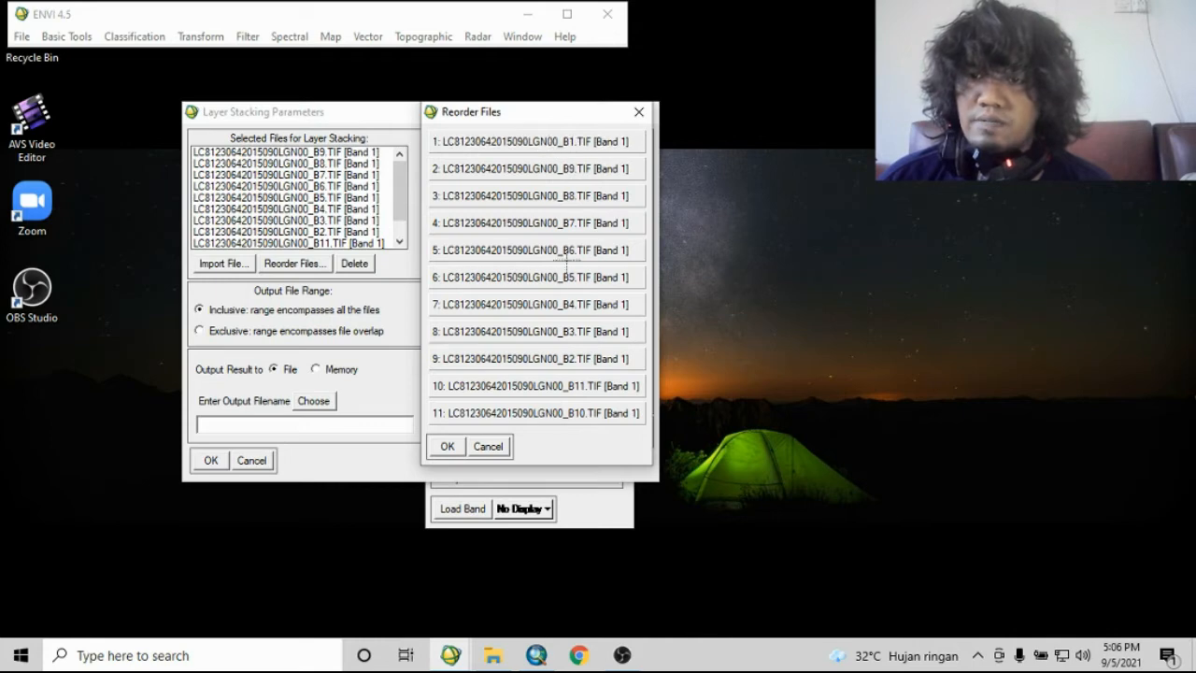
left_click_drag(579, 357, 581, 168)
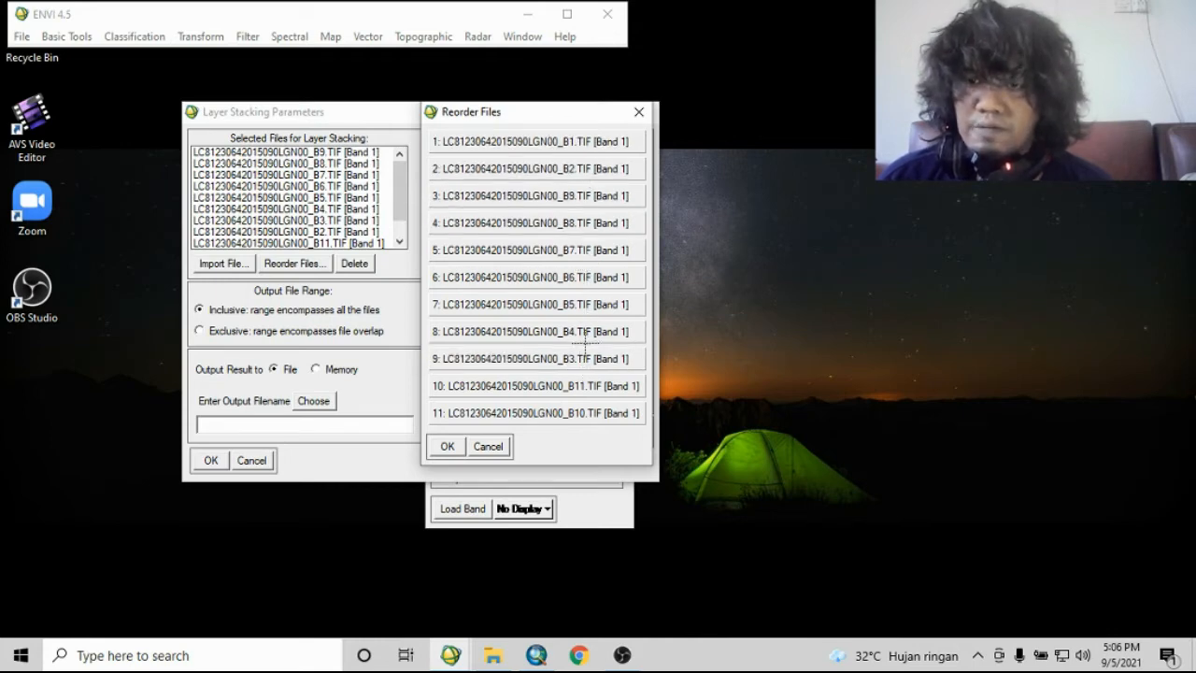
left_click_drag(583, 358, 584, 222)
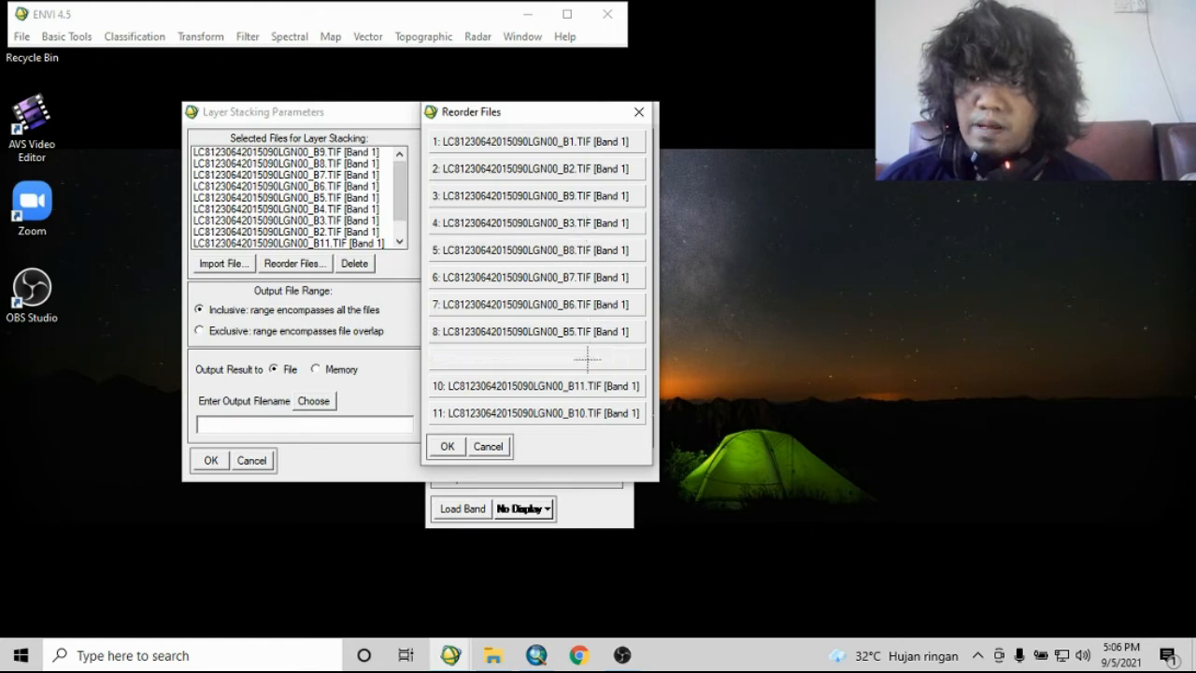
mouse_move(588, 358)
left_mouse_down()
mouse_move(592, 250)
mouse_move(589, 338)
left_mouse_up()
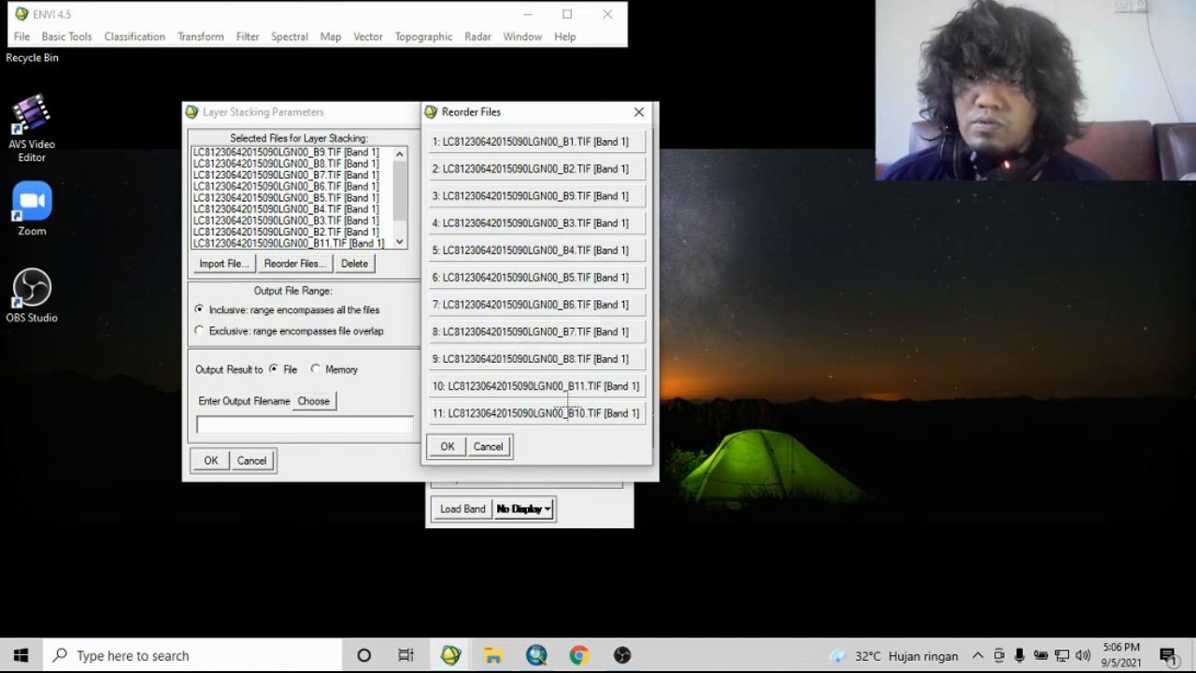
left_click(448, 447)
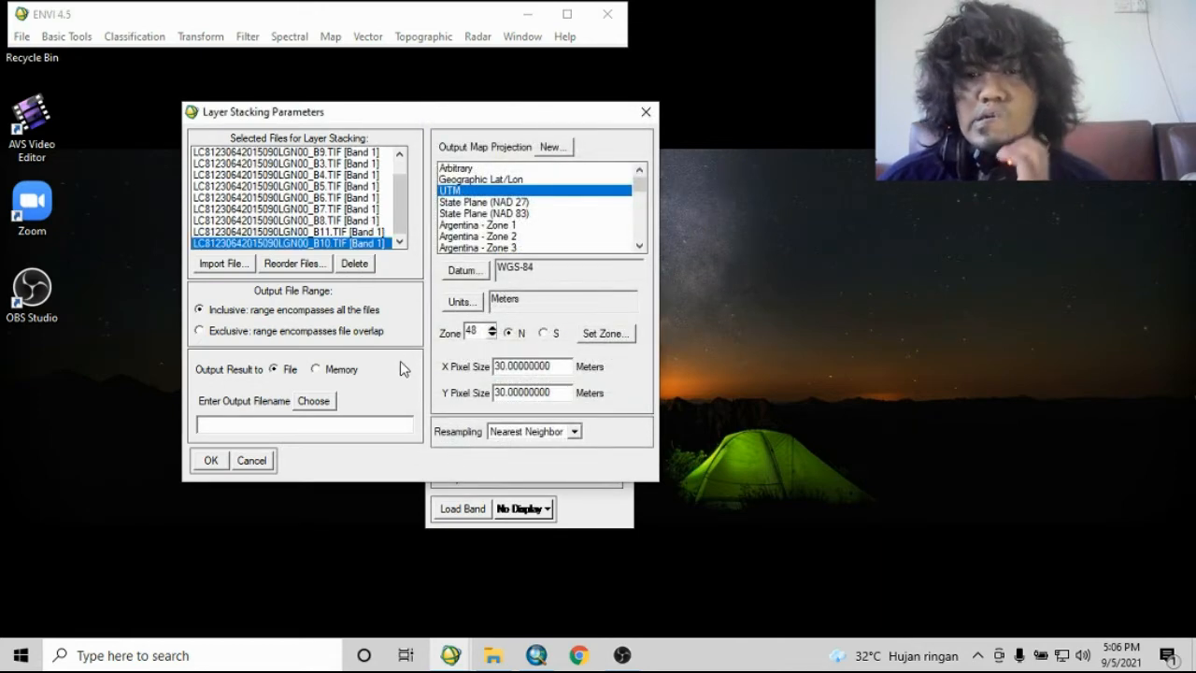
- Remove the B8, B10 and B11 files from the layer stacking selection
left_click(332, 222)
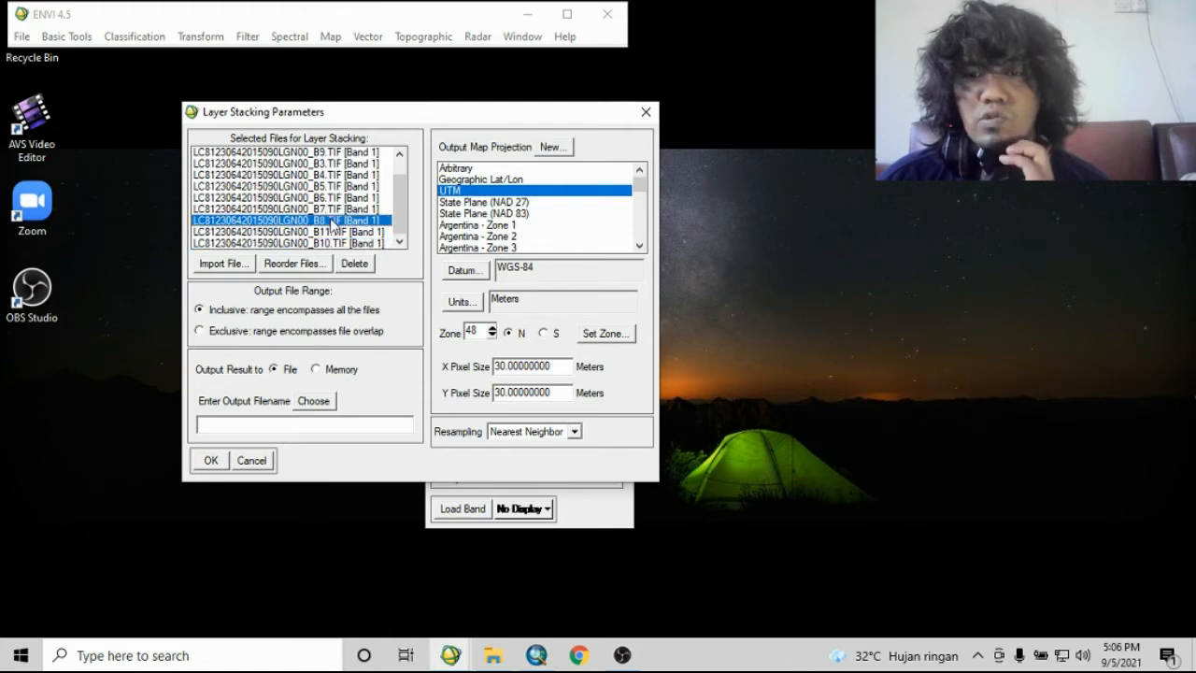
left_click(355, 265)
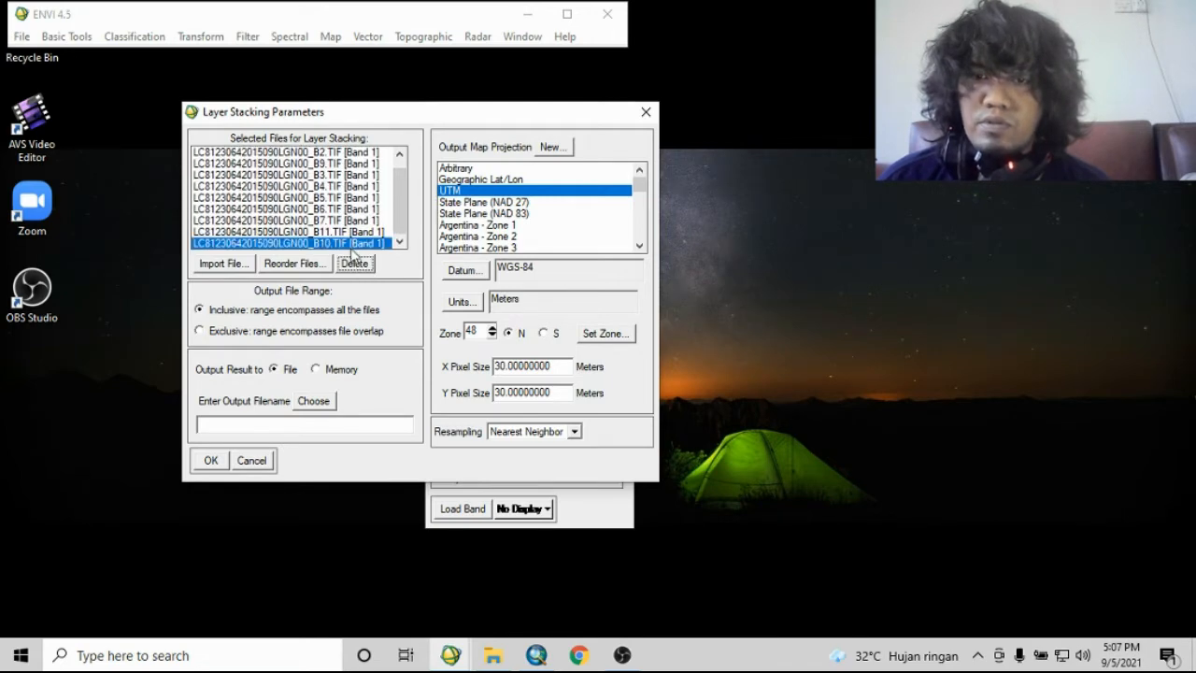
left_click(361, 267)
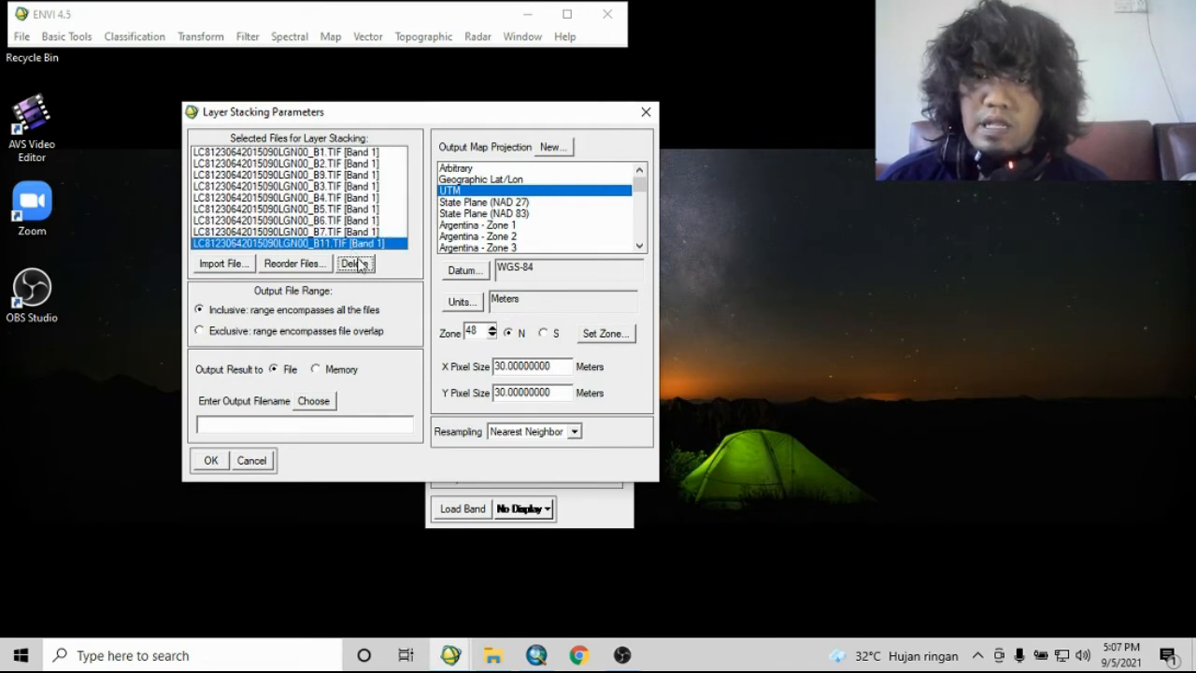
left_click(364, 266)
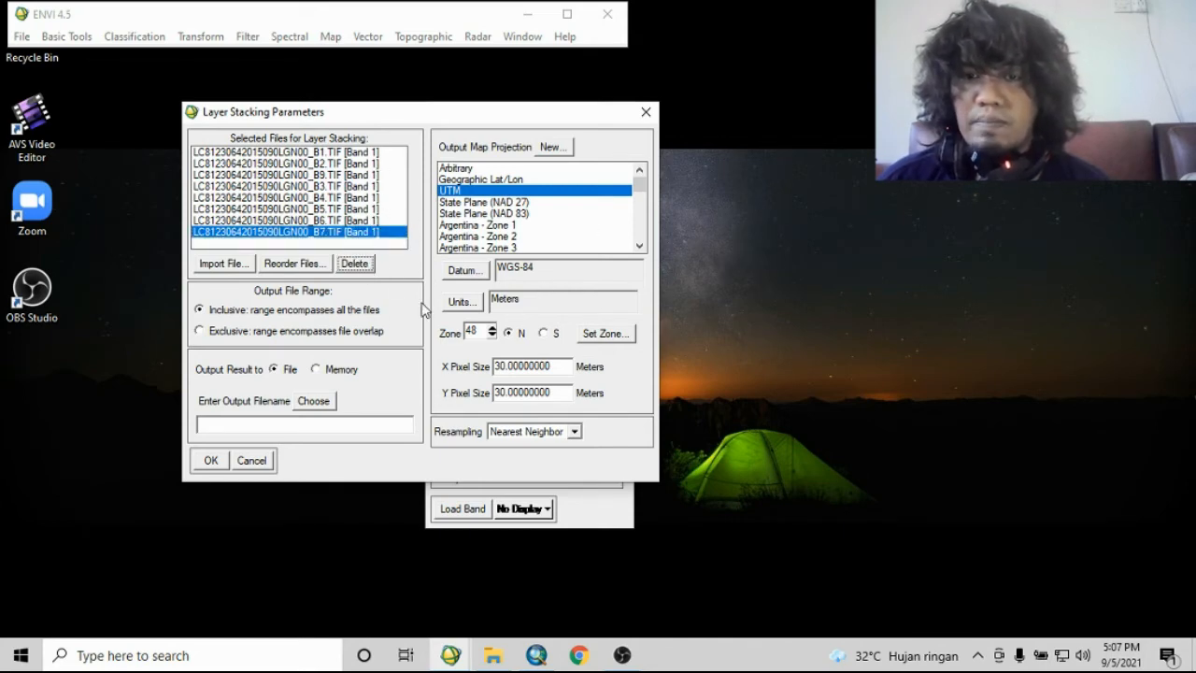
left_click(308, 269)
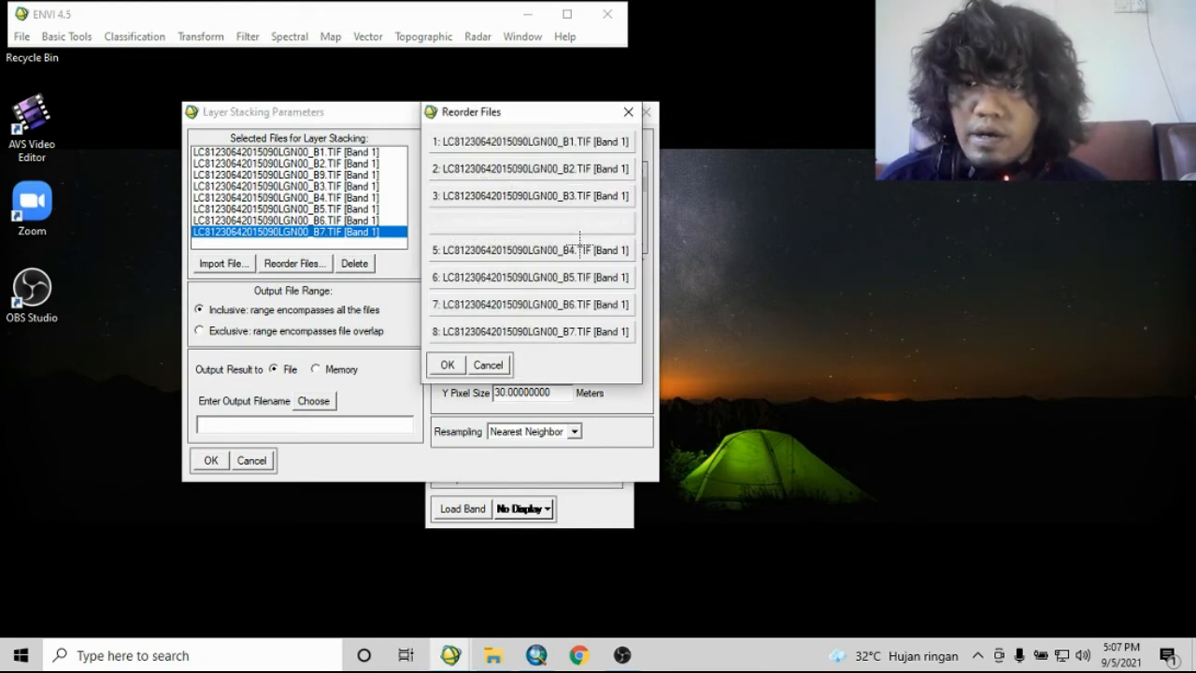
left_click_drag(577, 198, 598, 336)
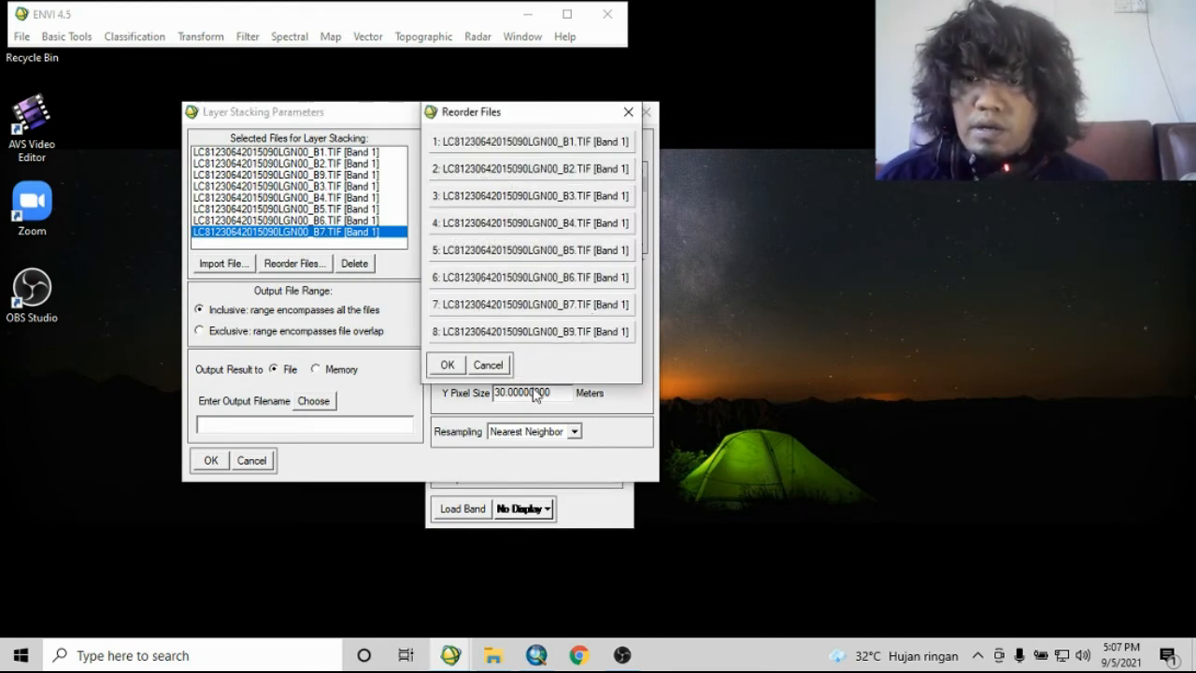
left_click(488, 365)
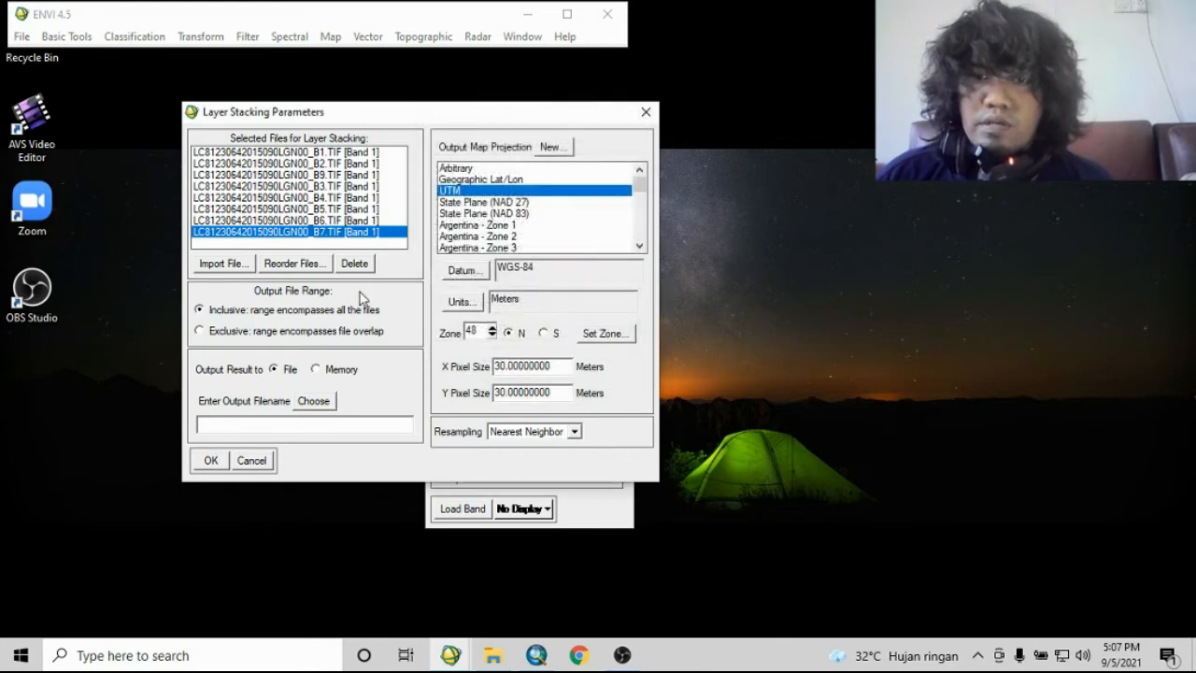
- Move B9 to the end of the stacking order and remove it from the selected files, keeping B1 through B7
left_click(293, 265)
left_click_drag(572, 196, 598, 332)
left_click(447, 366)
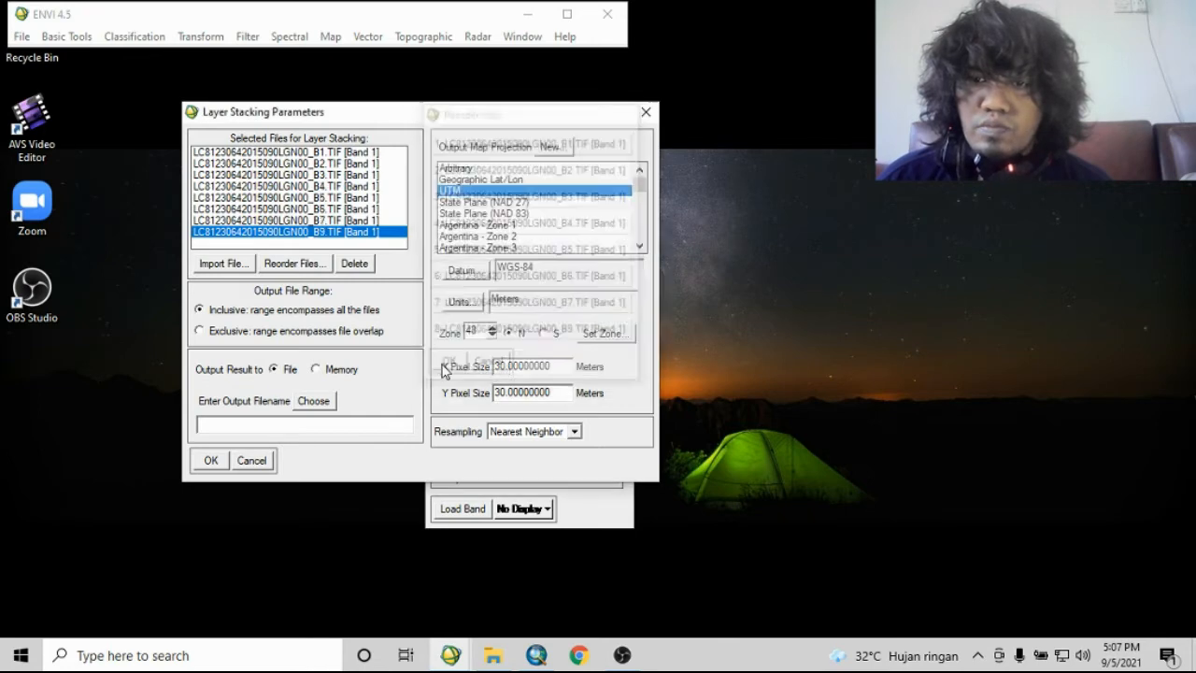
left_click(355, 263)
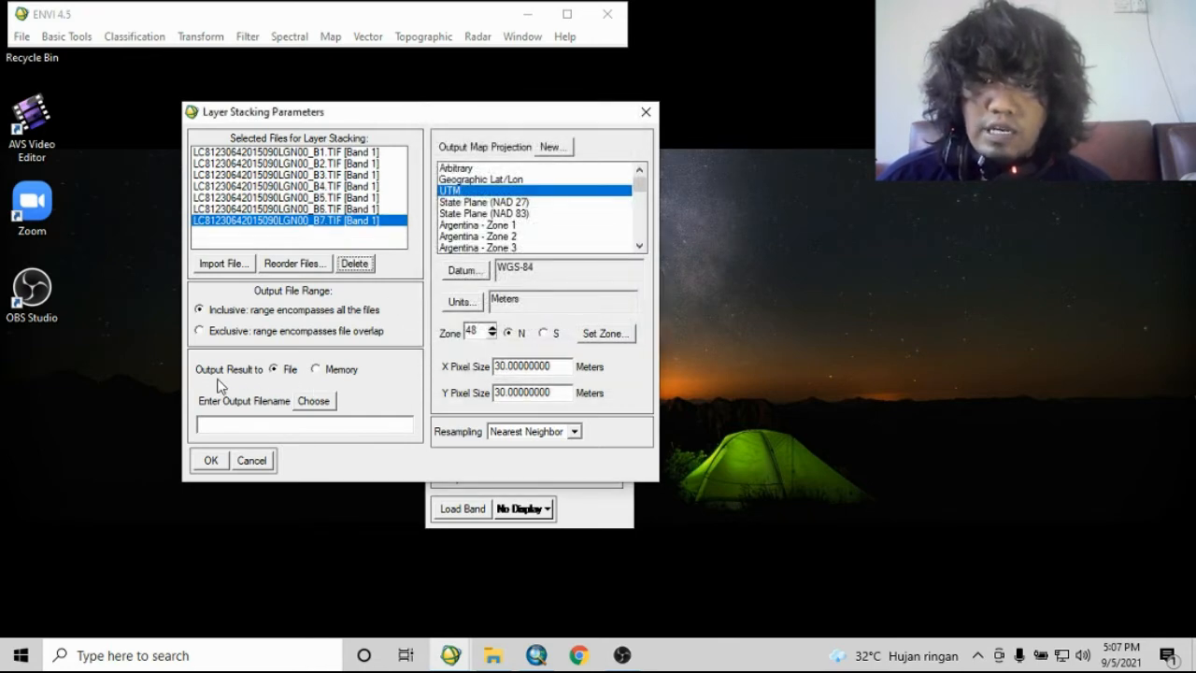
- Set the layer stacking output file to LAYER_STACKING in New folder on drive E
left_click(314, 401)
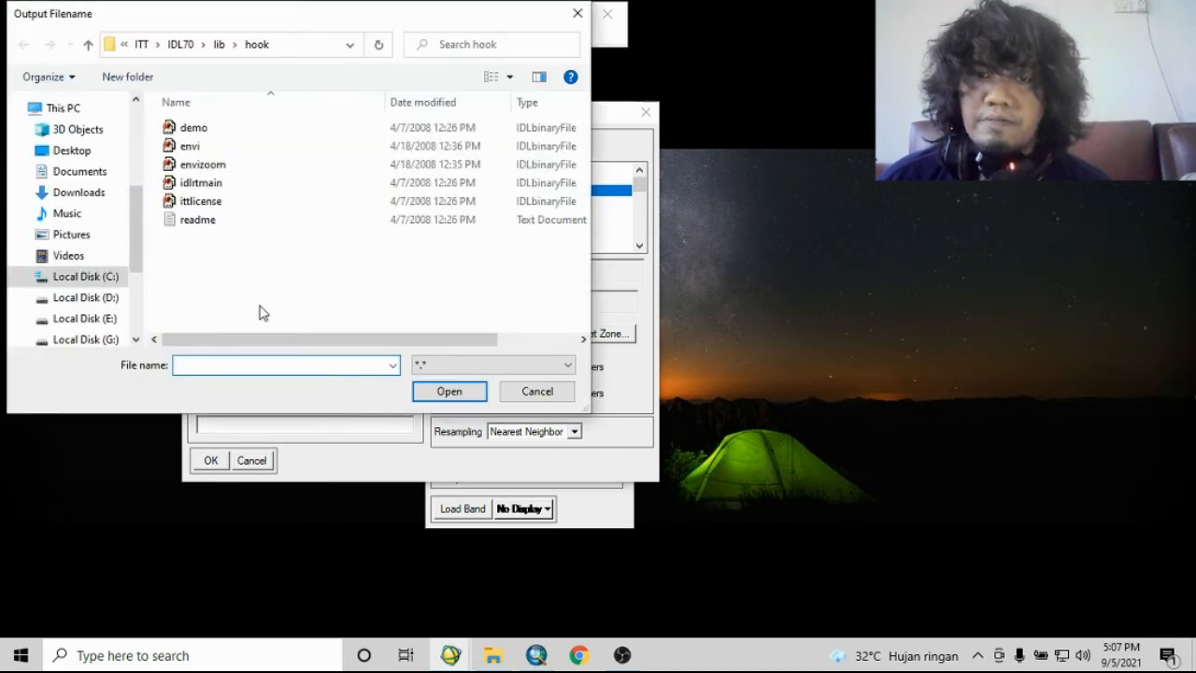
left_click(113, 318)
double_click(213, 169)
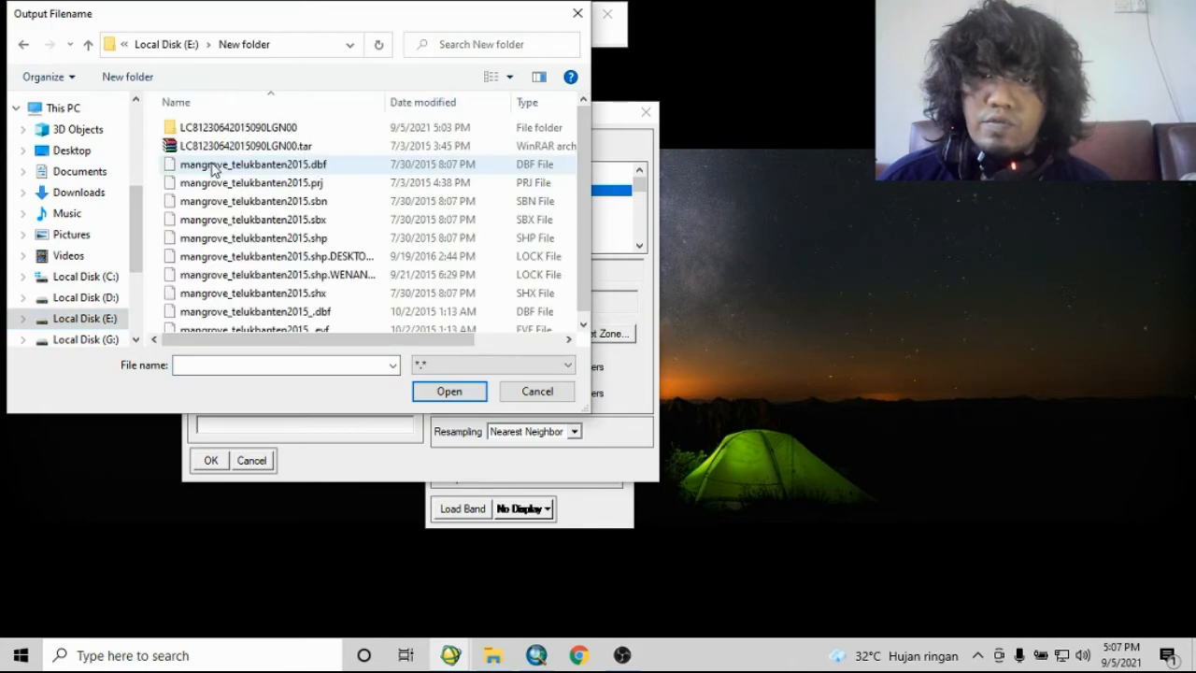
left_click(224, 129)
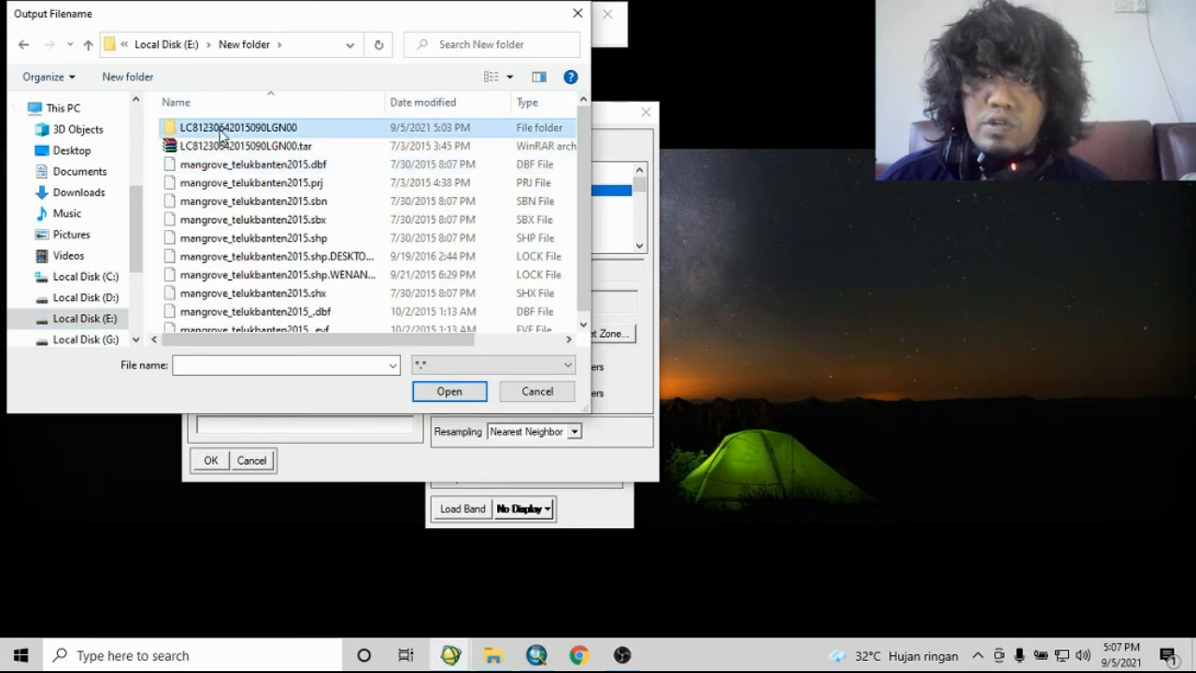
left_click(335, 364)
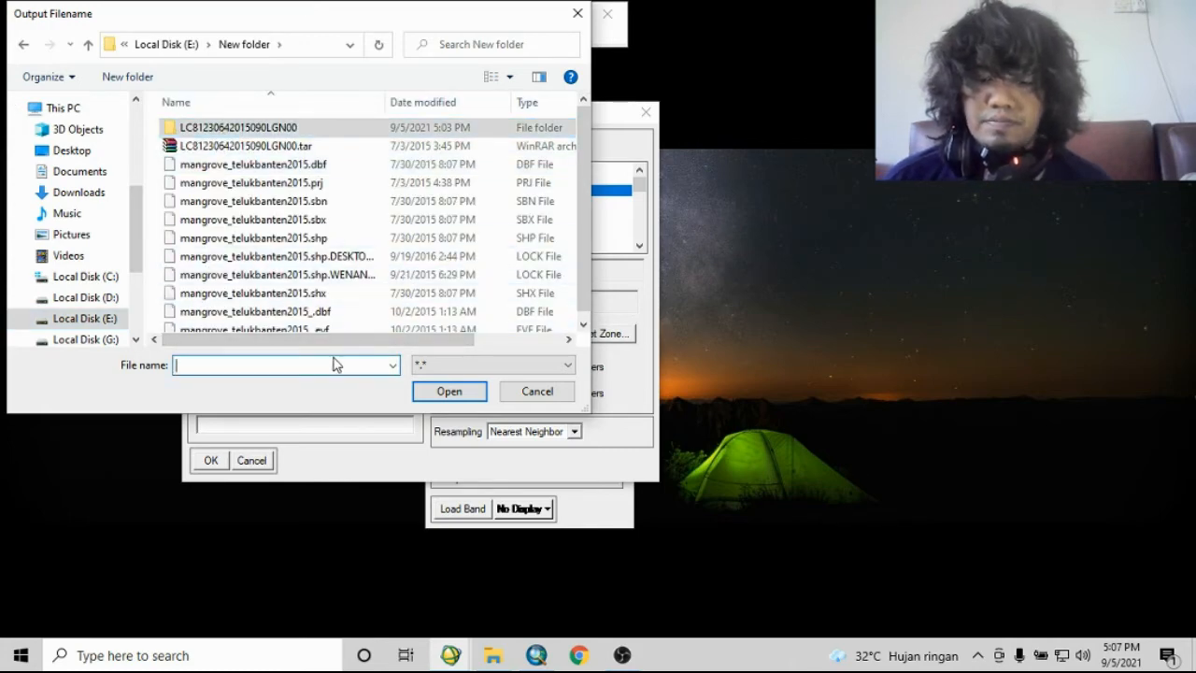
type("LAYER_STACKING")
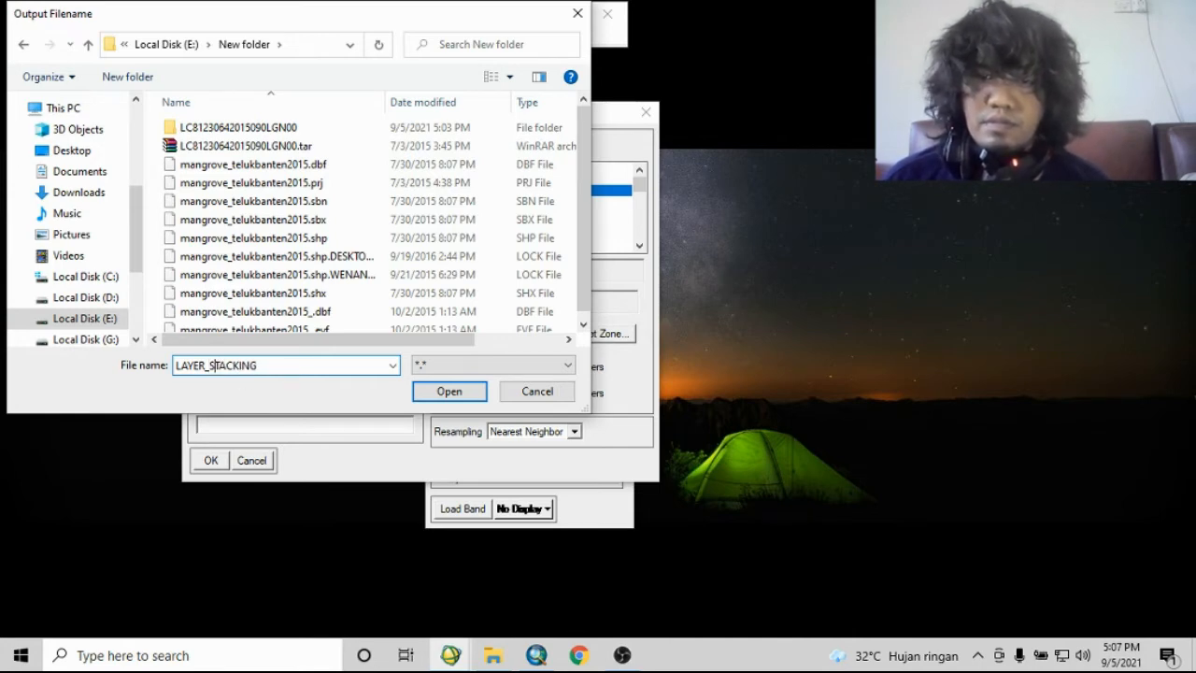
left_click(449, 390)
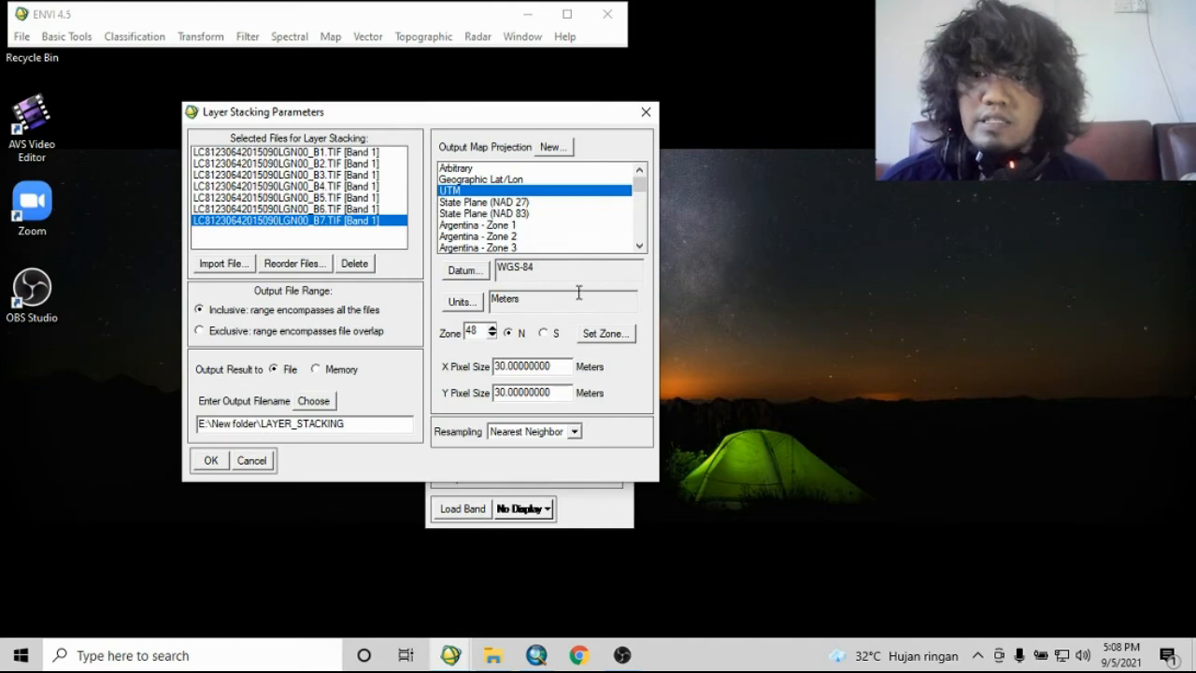
- Set the UTM zone 48 hemisphere to S and run the layer stacking
left_click_drag(381, 118, 311, 166)
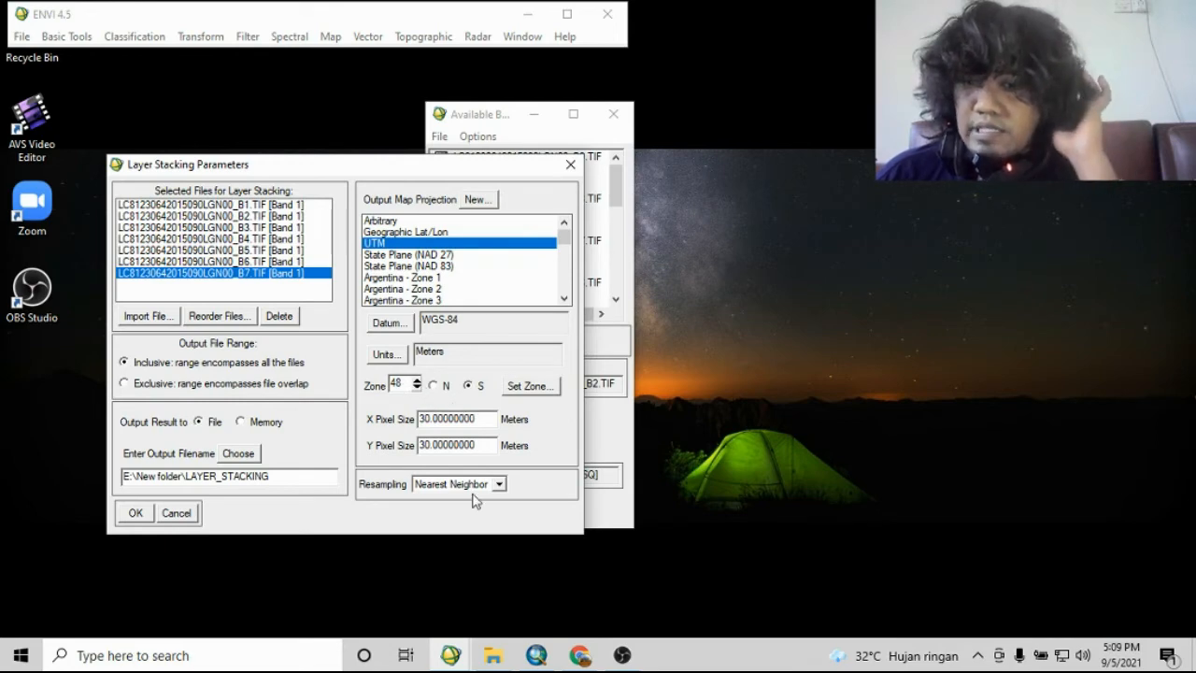
left_click(136, 514)
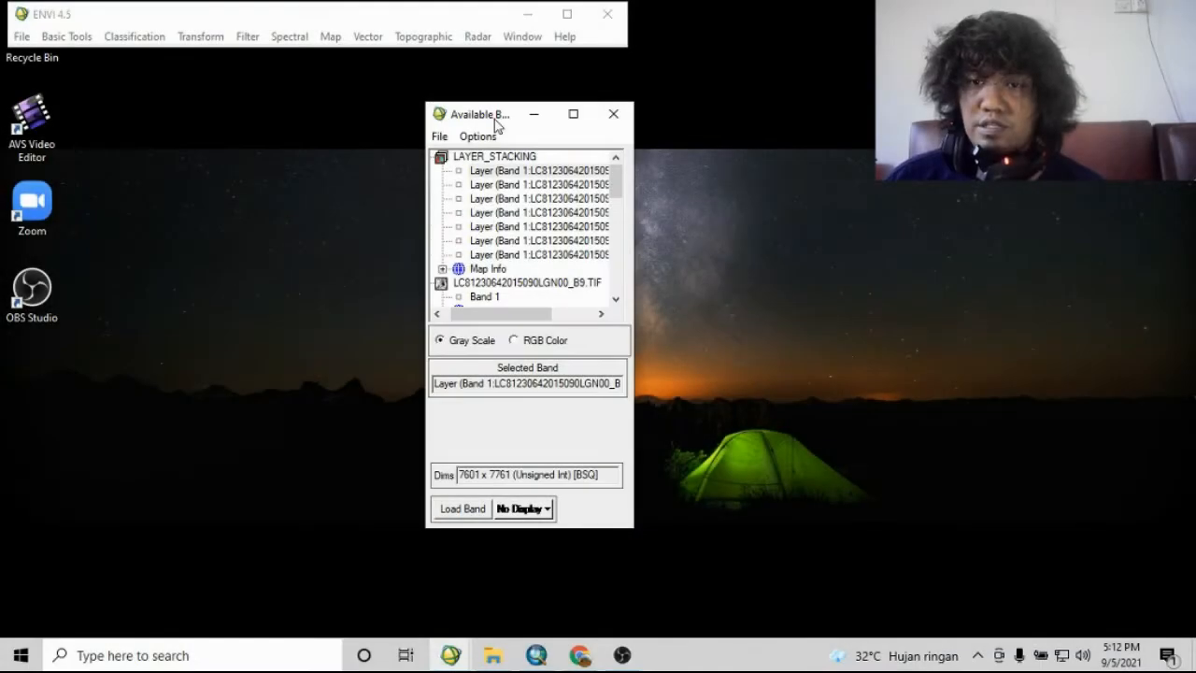
- Load the first three bands of LAYER_STACKING in gray scale, each into its own new display
left_click_drag(496, 125, 660, 116)
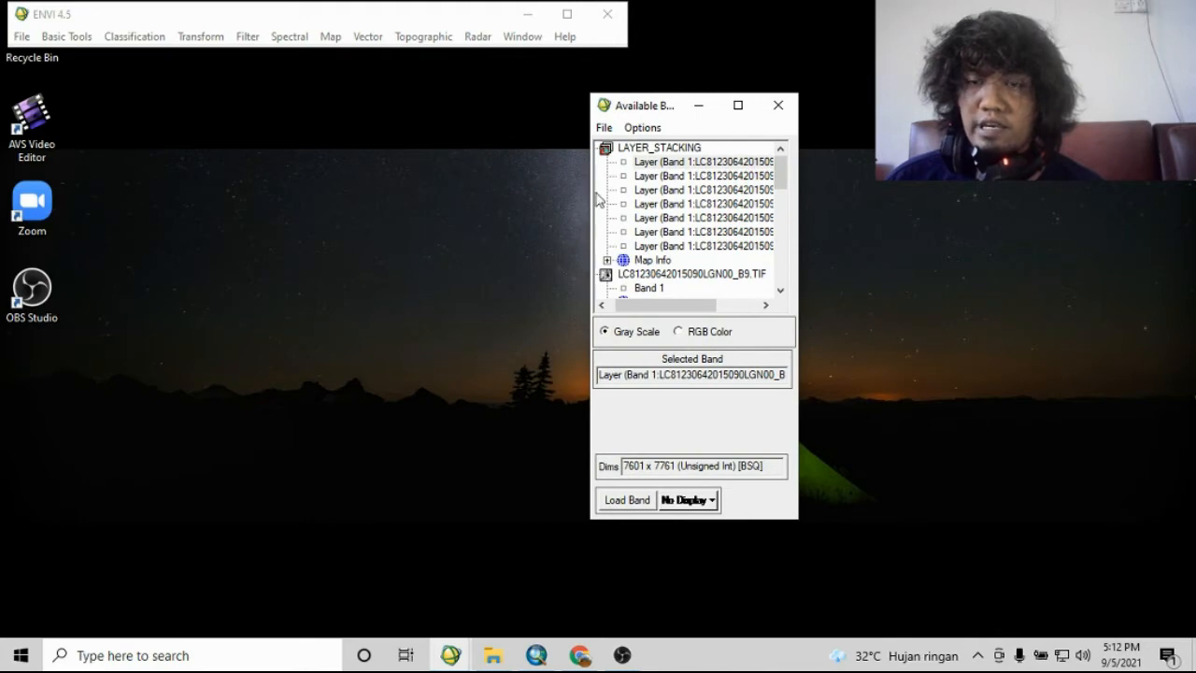
left_click(276, 18)
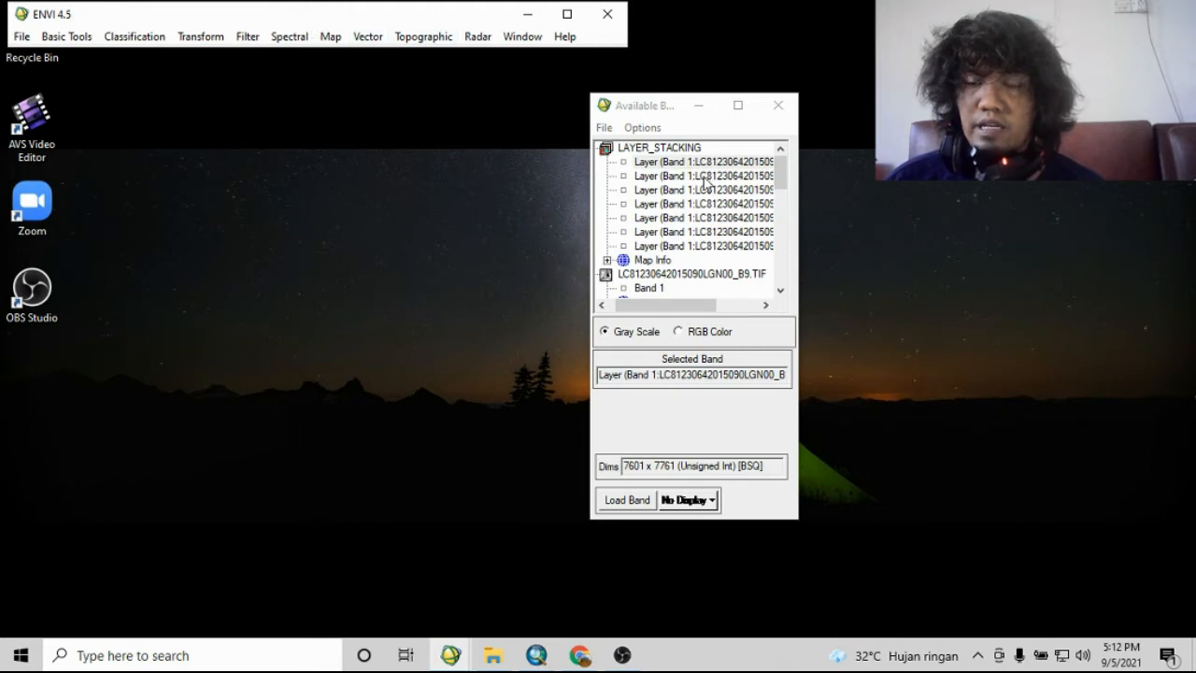
left_click_drag(782, 185, 799, 166)
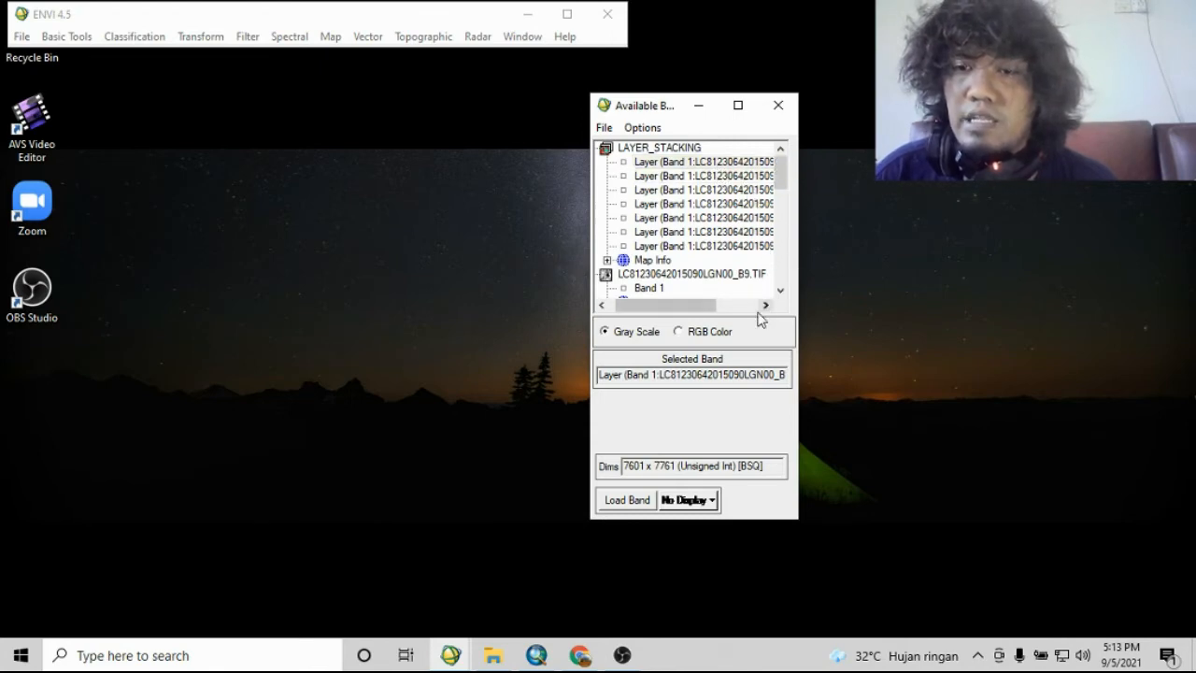
left_click(685, 336)
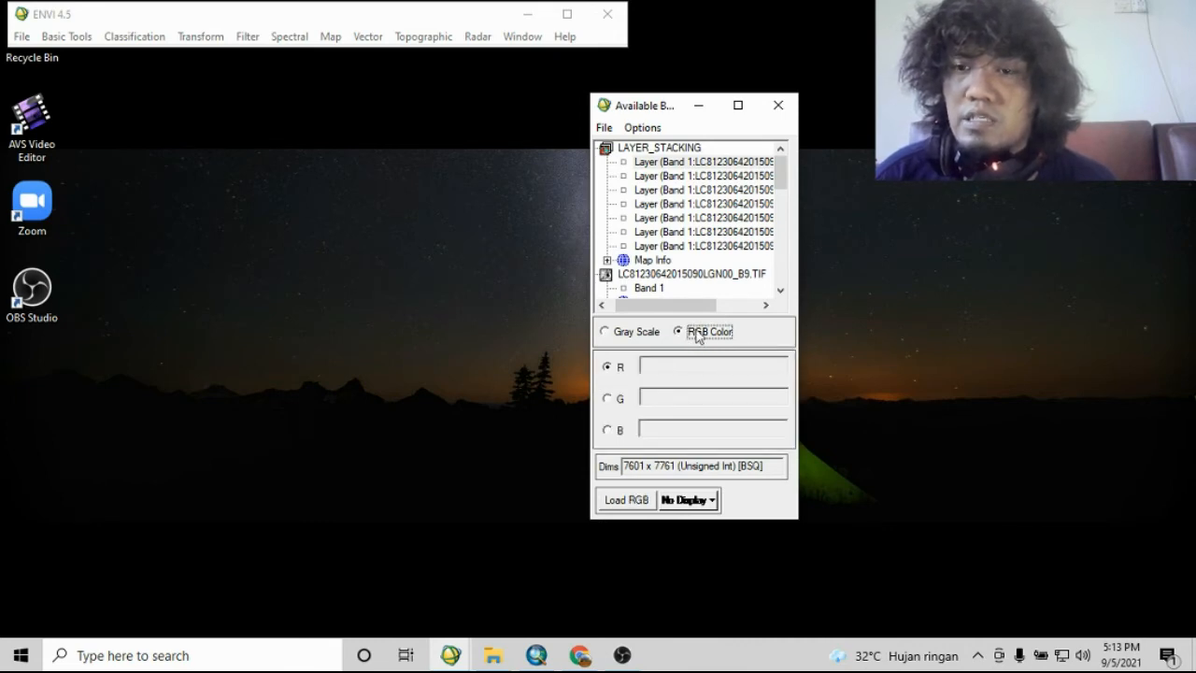
left_click(619, 336)
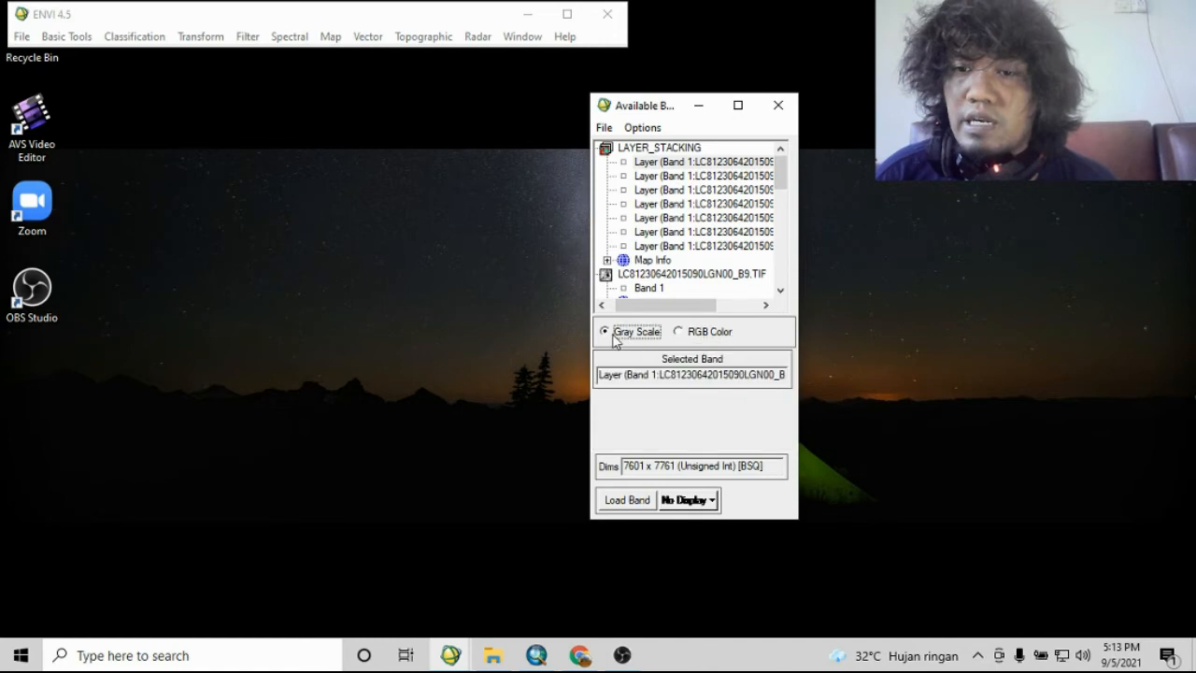
right_click(707, 165)
left_click(724, 169)
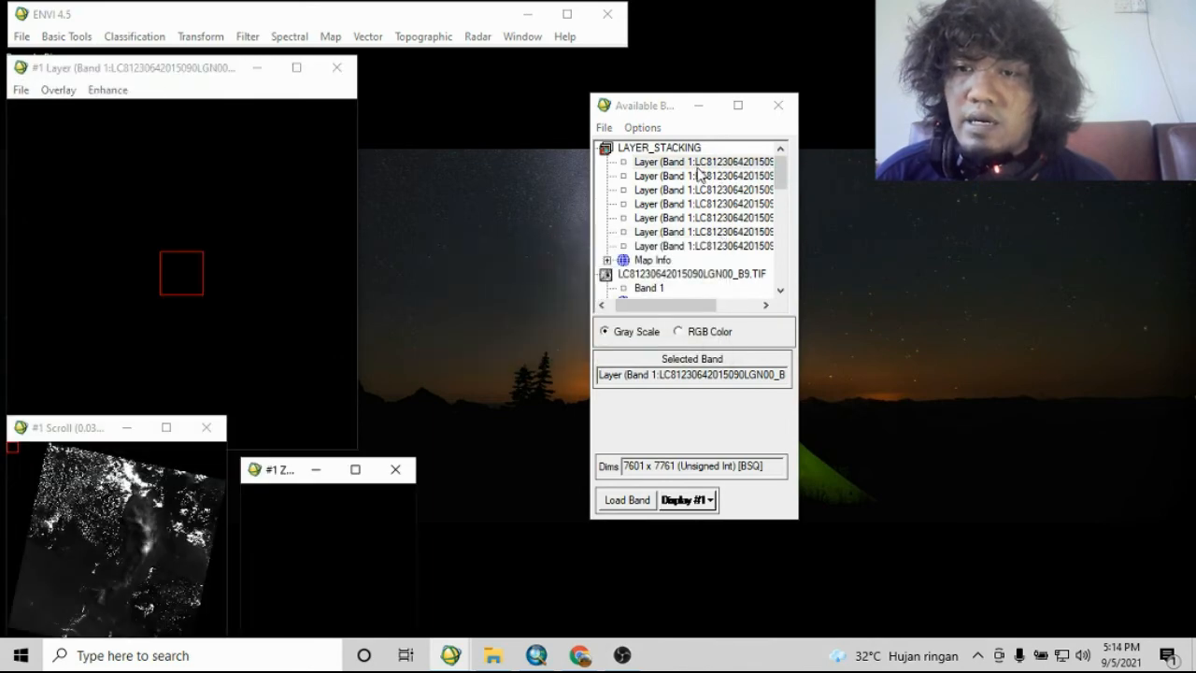
right_click(700, 178)
left_click(710, 184)
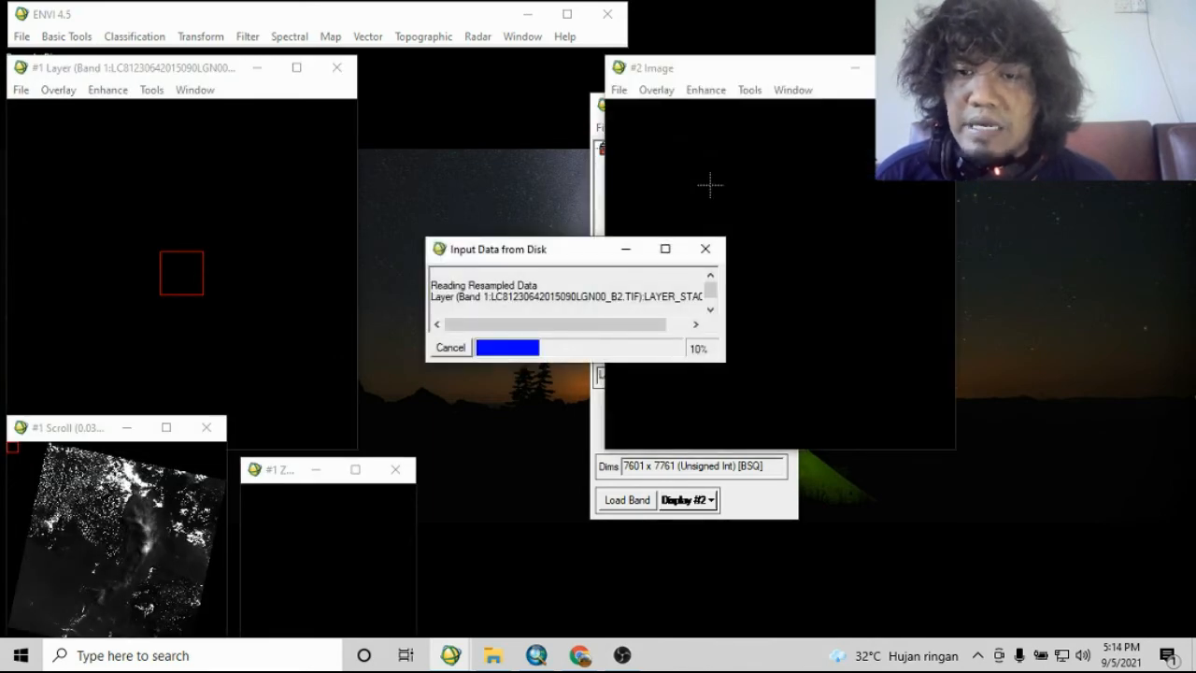
left_click_drag(695, 68, 448, 83)
right_click(734, 192)
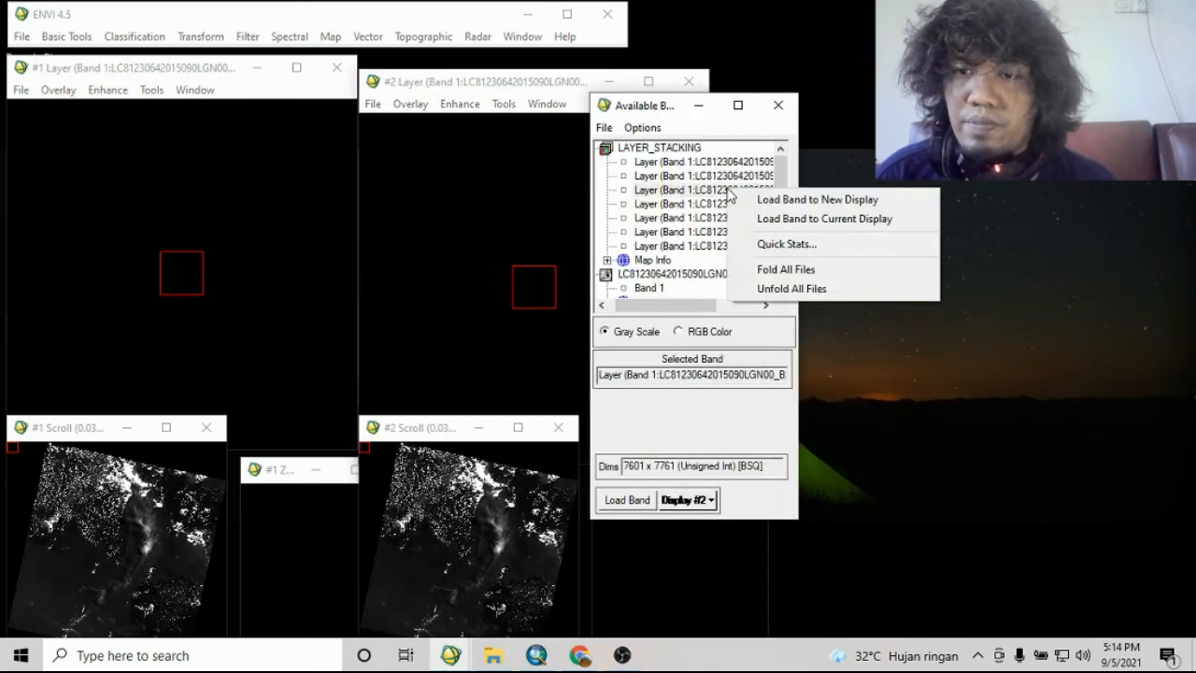
left_click(757, 201)
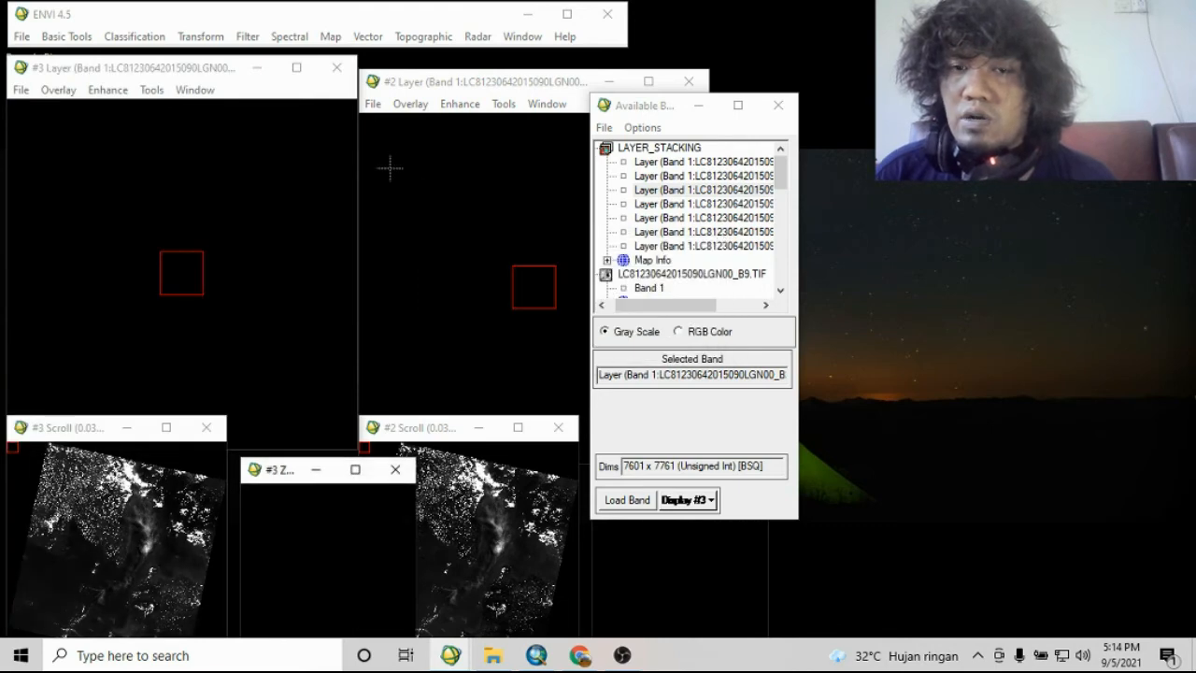
- Arrange the image windows of Displays #1, #2 and #3 side by side in one row
left_click_drag(224, 73, 875, 93)
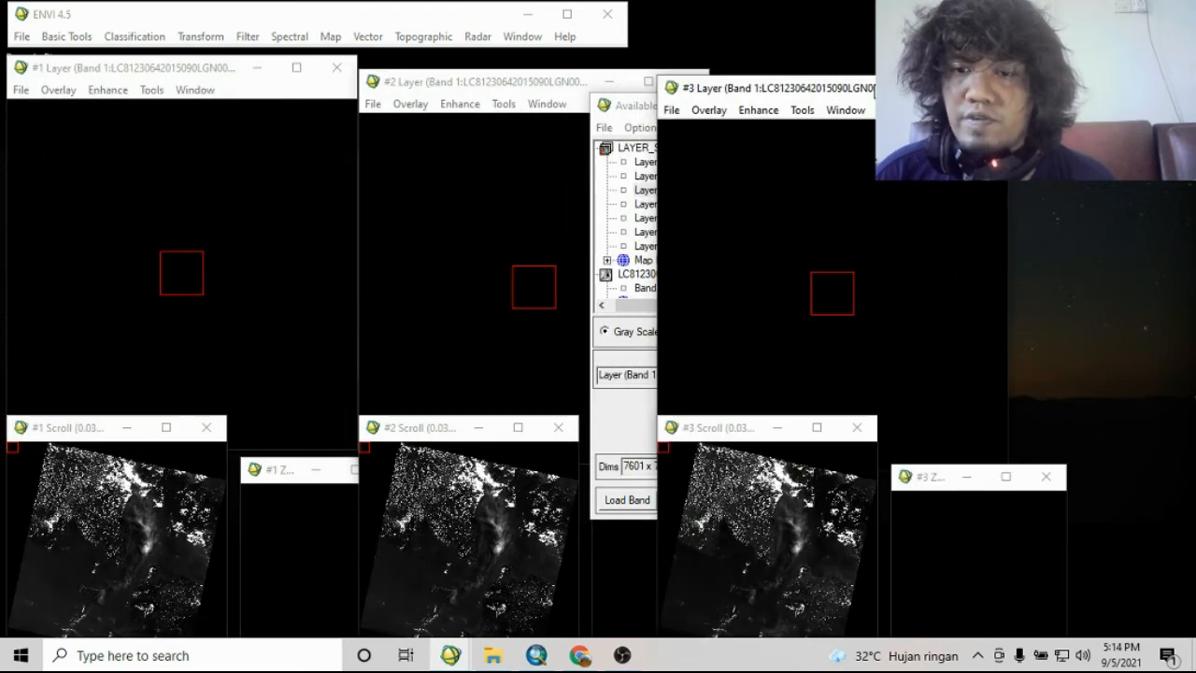
left_click(539, 87)
left_click_drag(538, 87, 534, 72)
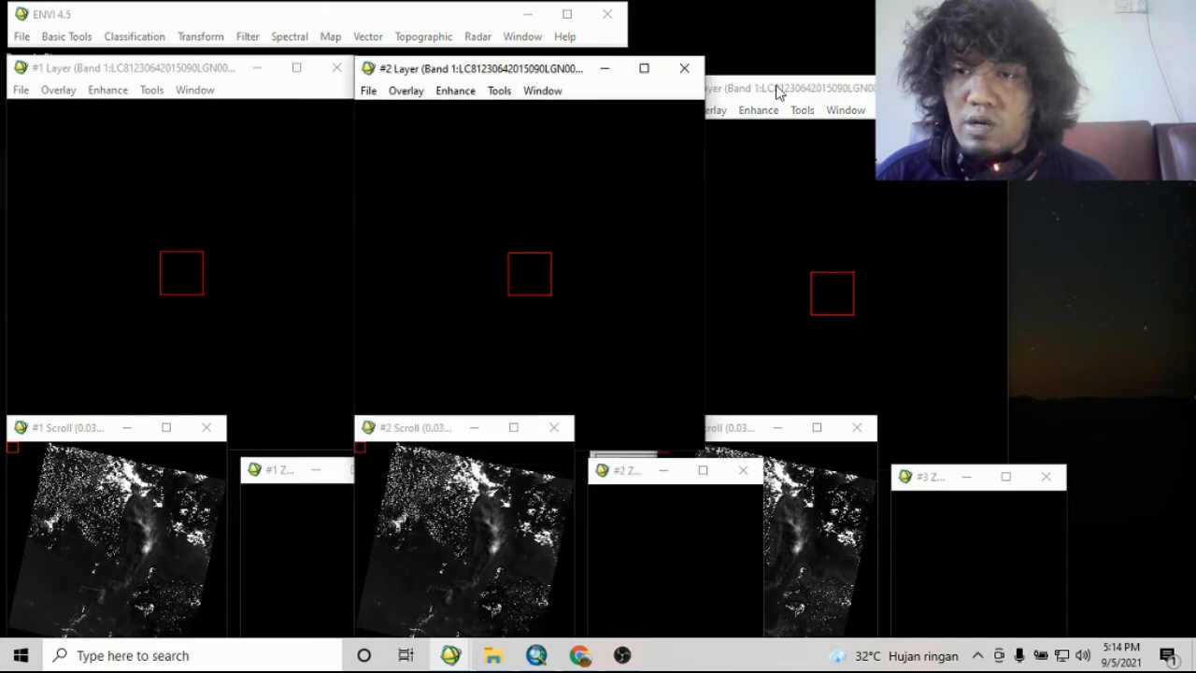
left_click_drag(777, 90, 821, 67)
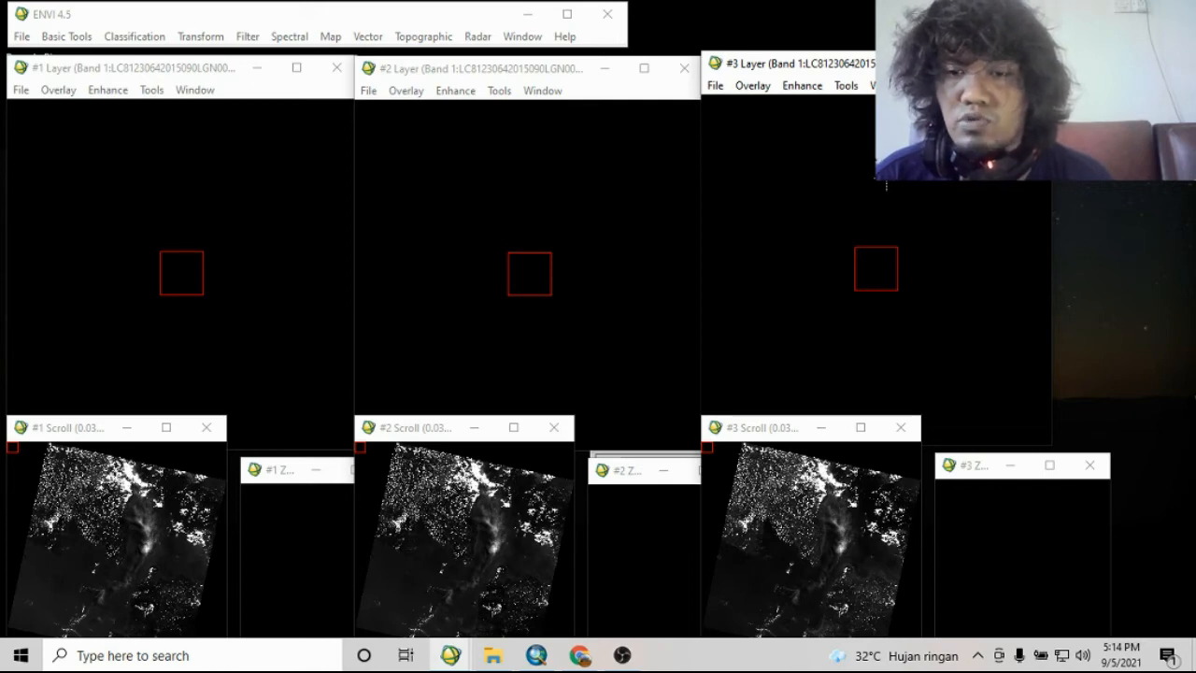
- Link Displays #1, #2 and #3 using Display #2 for size and position, with dynamic overlay on
left_click(473, 532)
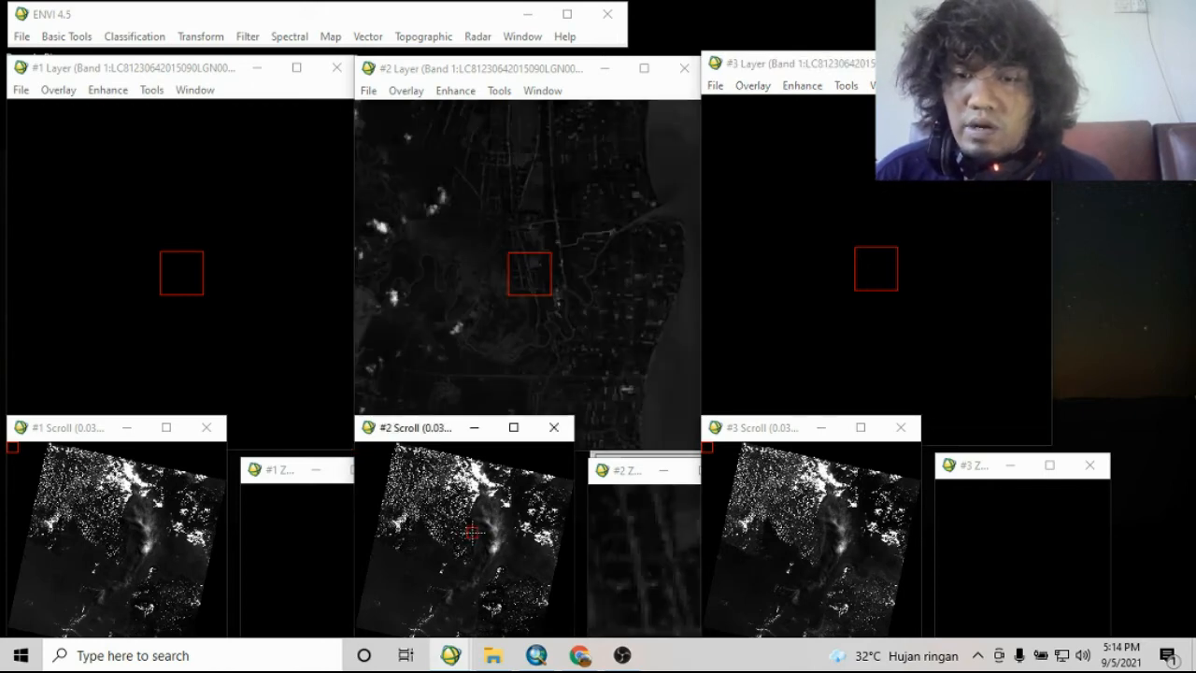
left_click(165, 574)
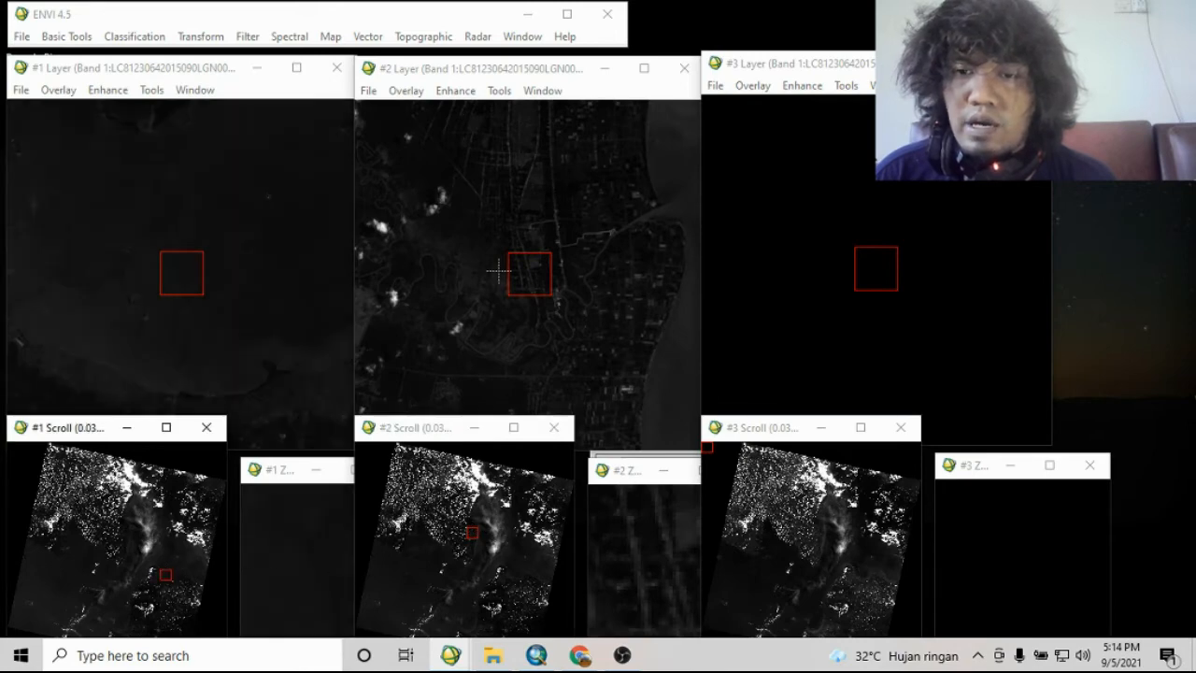
left_click(817, 526)
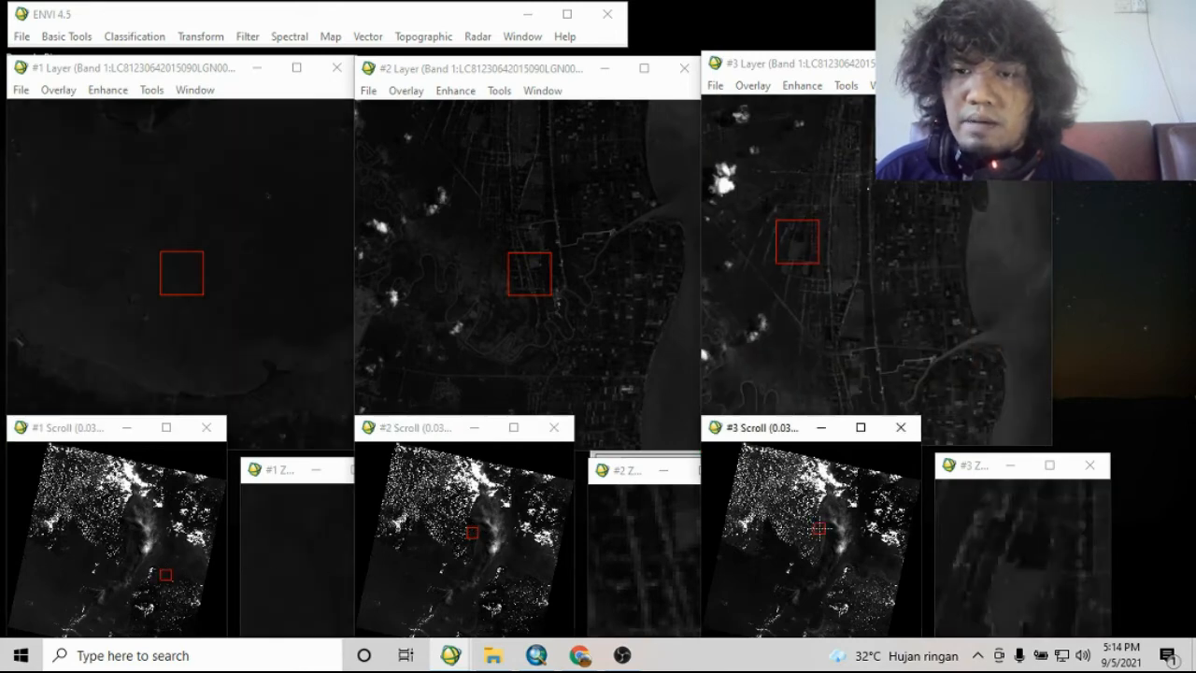
right_click(543, 318)
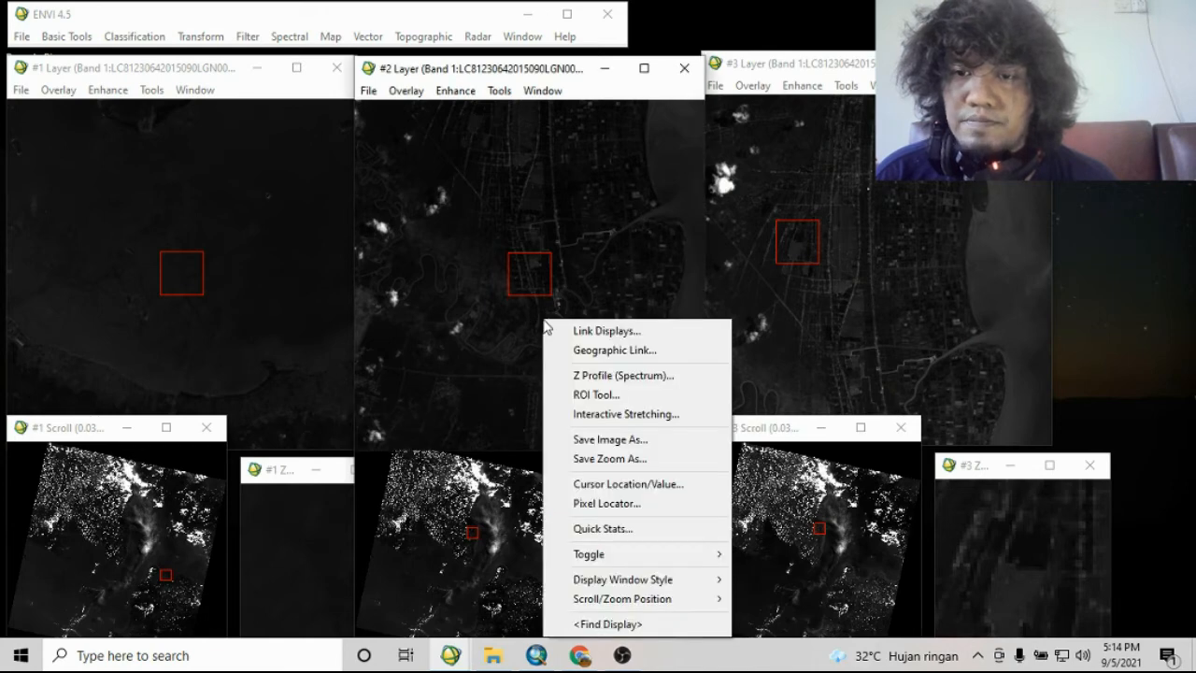
left_click(610, 330)
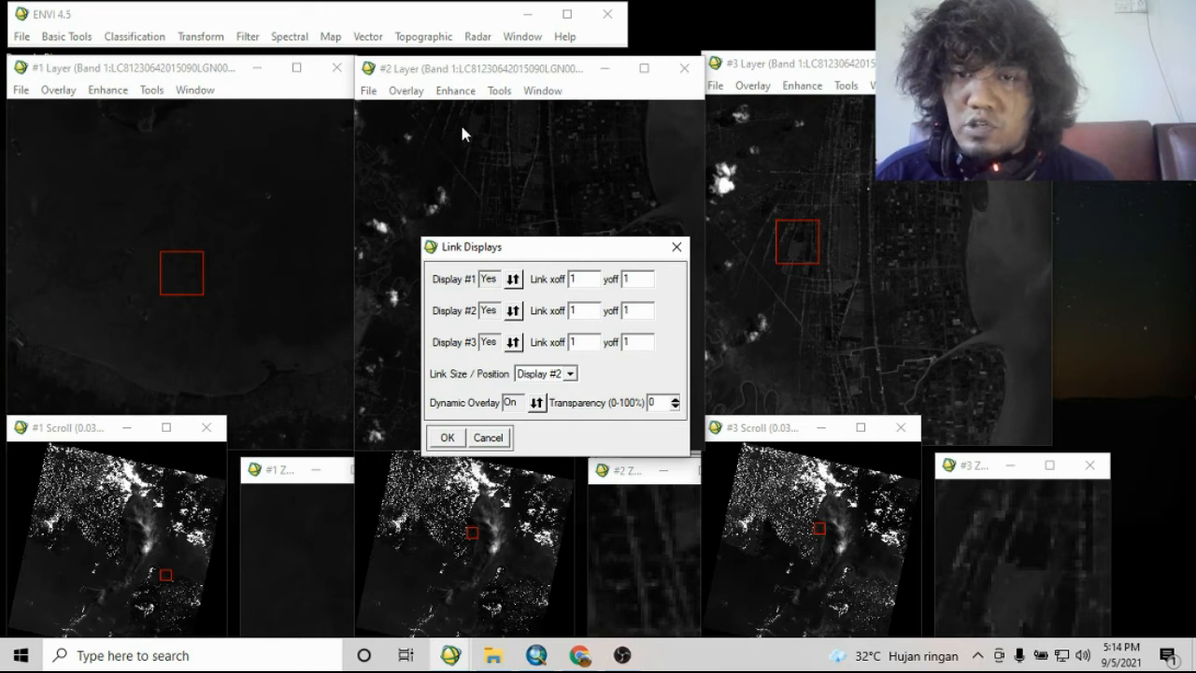
left_click(448, 438)
- Compare the same land, cloud and sea areas across the three linked displays
left_click(822, 343)
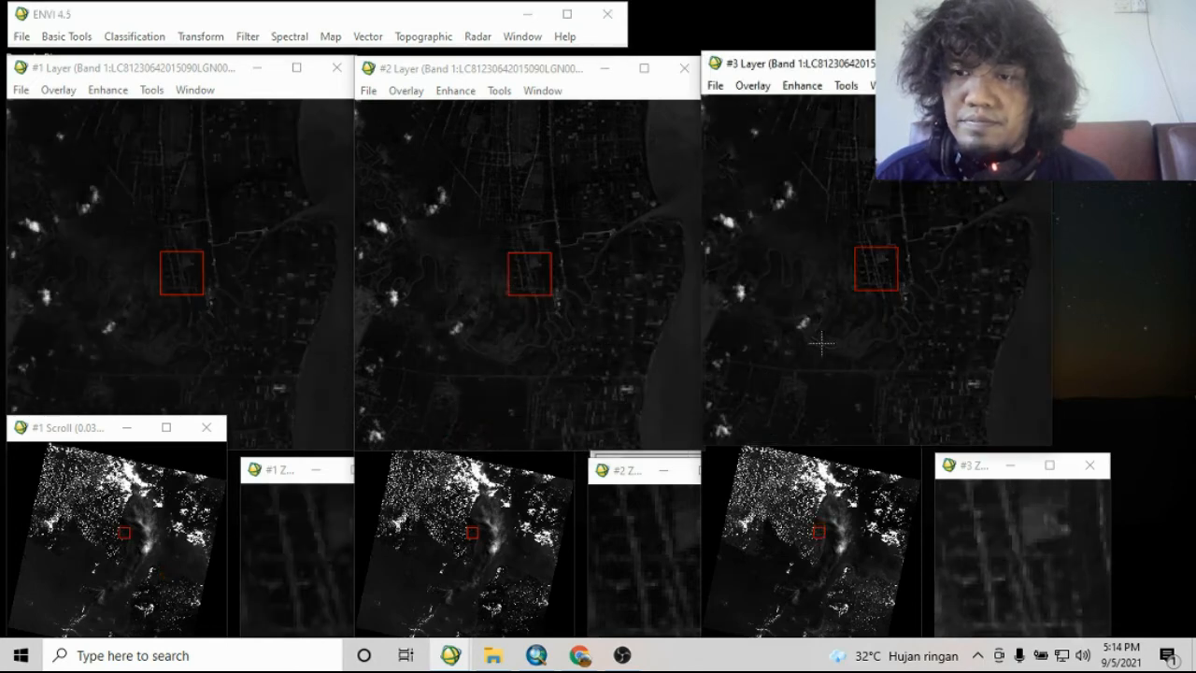
left_click(559, 360)
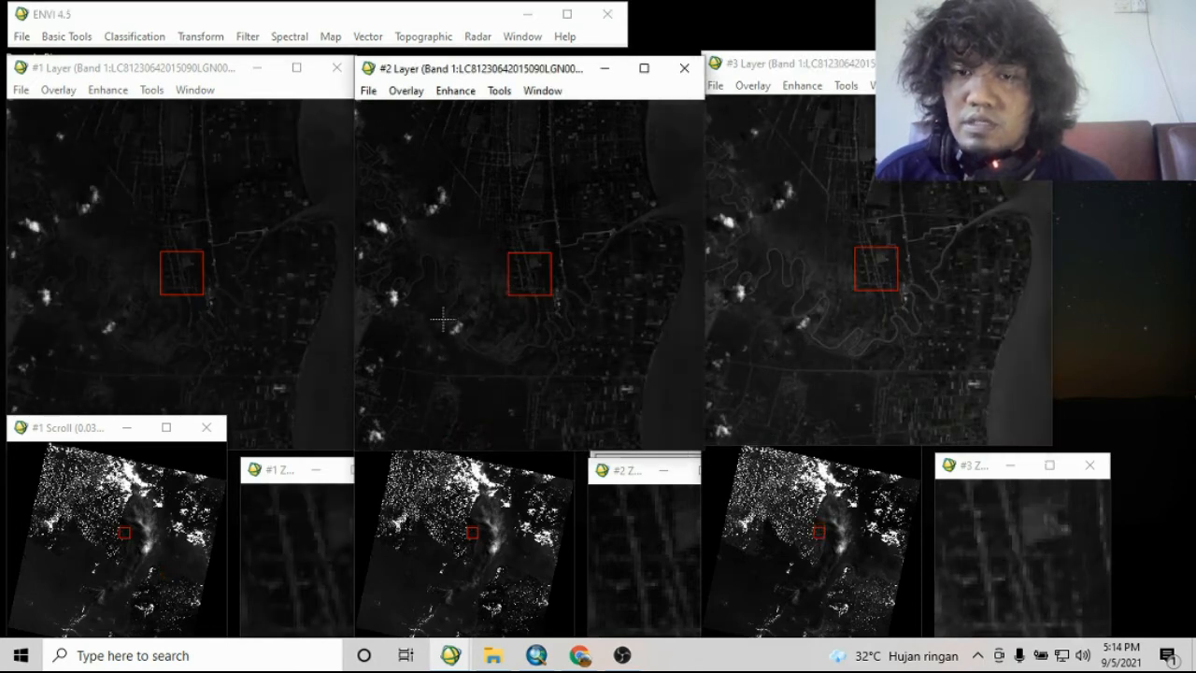
left_click(560, 299)
left_click_drag(560, 299, 517, 322)
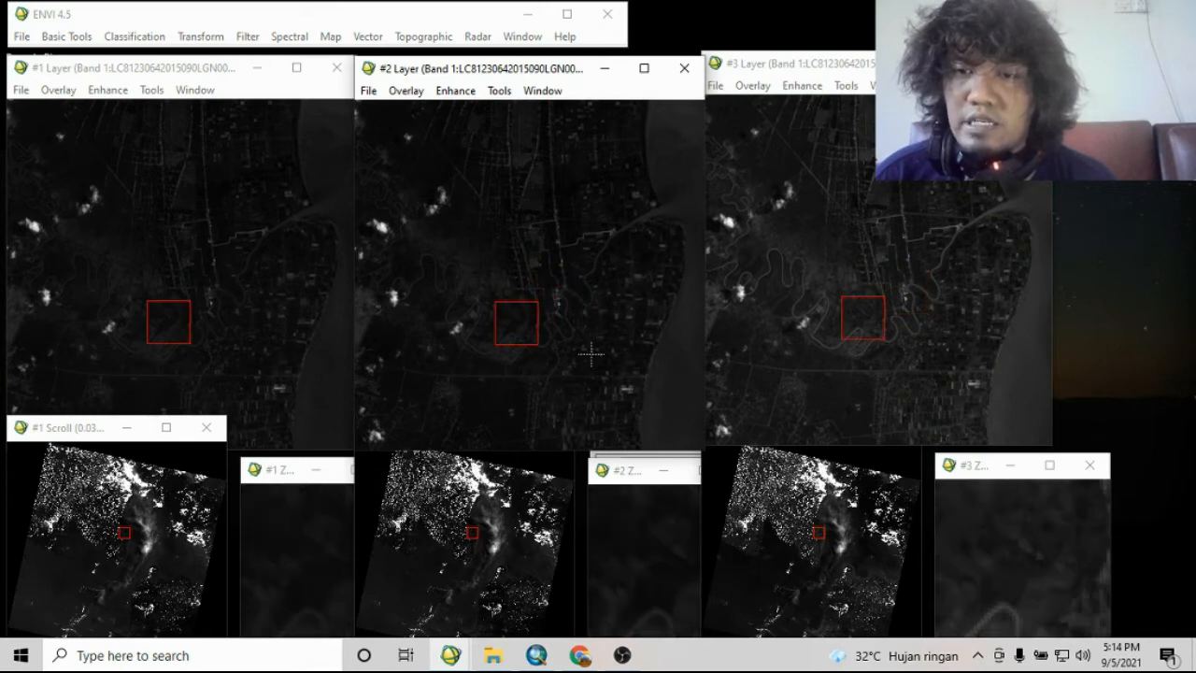
left_click(630, 574)
left_click(839, 539)
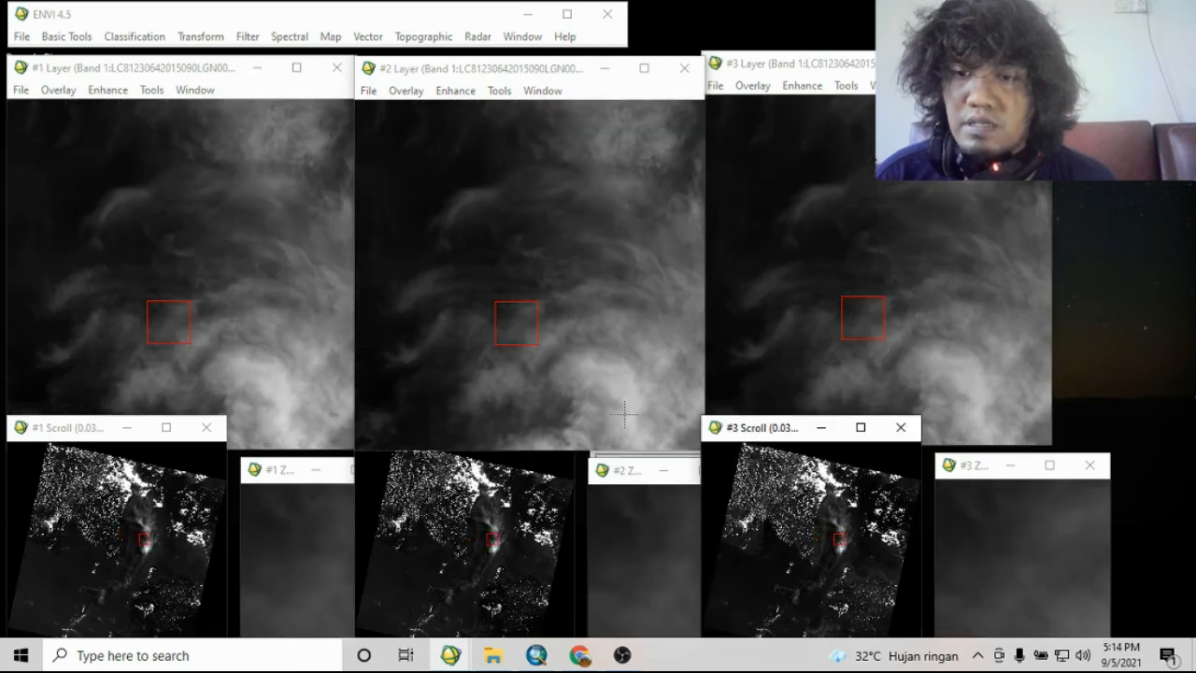
left_click(498, 523)
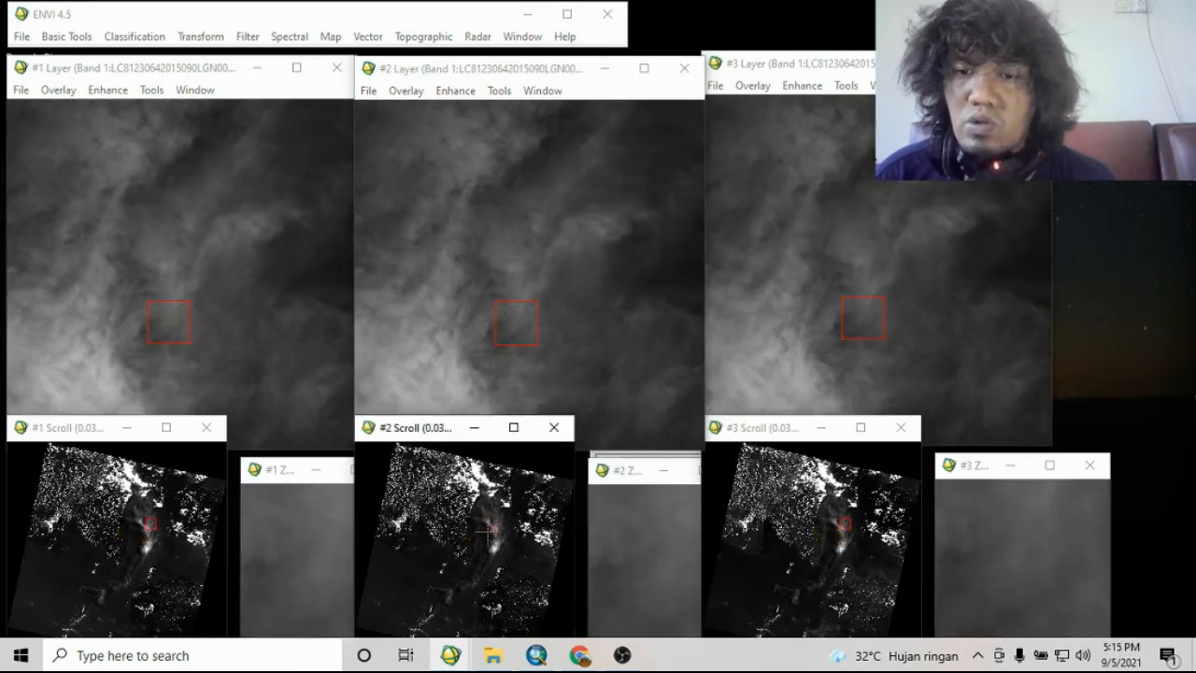
left_click(452, 562)
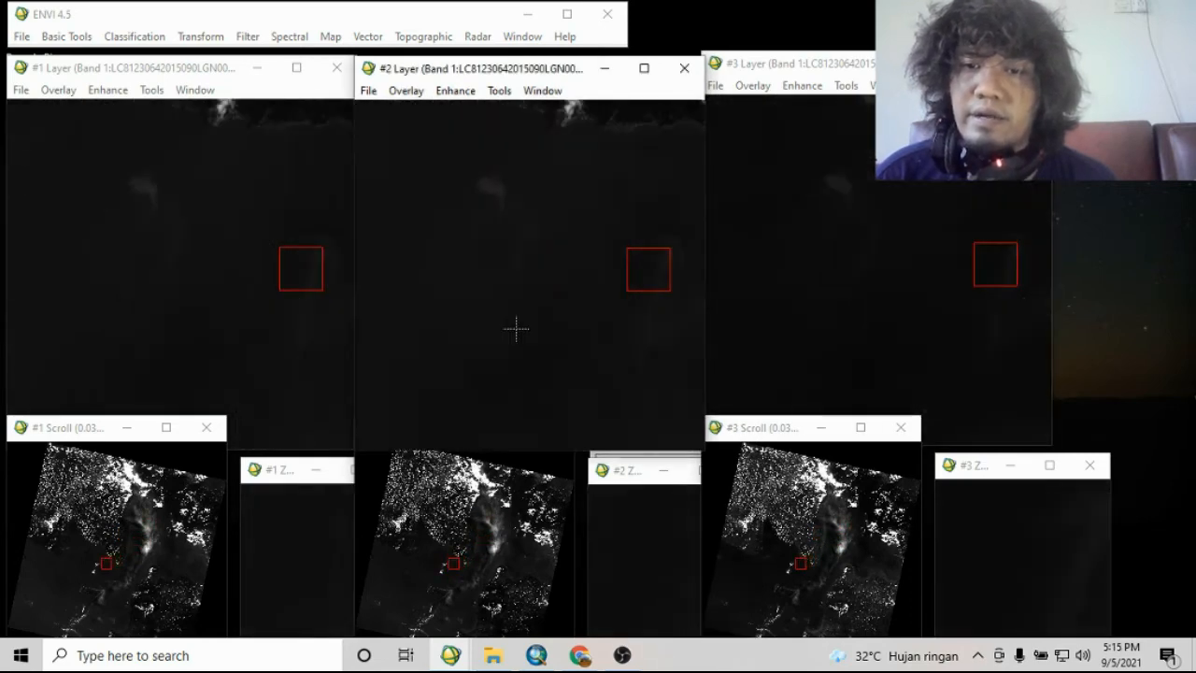
- Open Cursor Location/Value for Display #2, enlarge its window, and examine pixel values of the three bands at different places
right_click(528, 277)
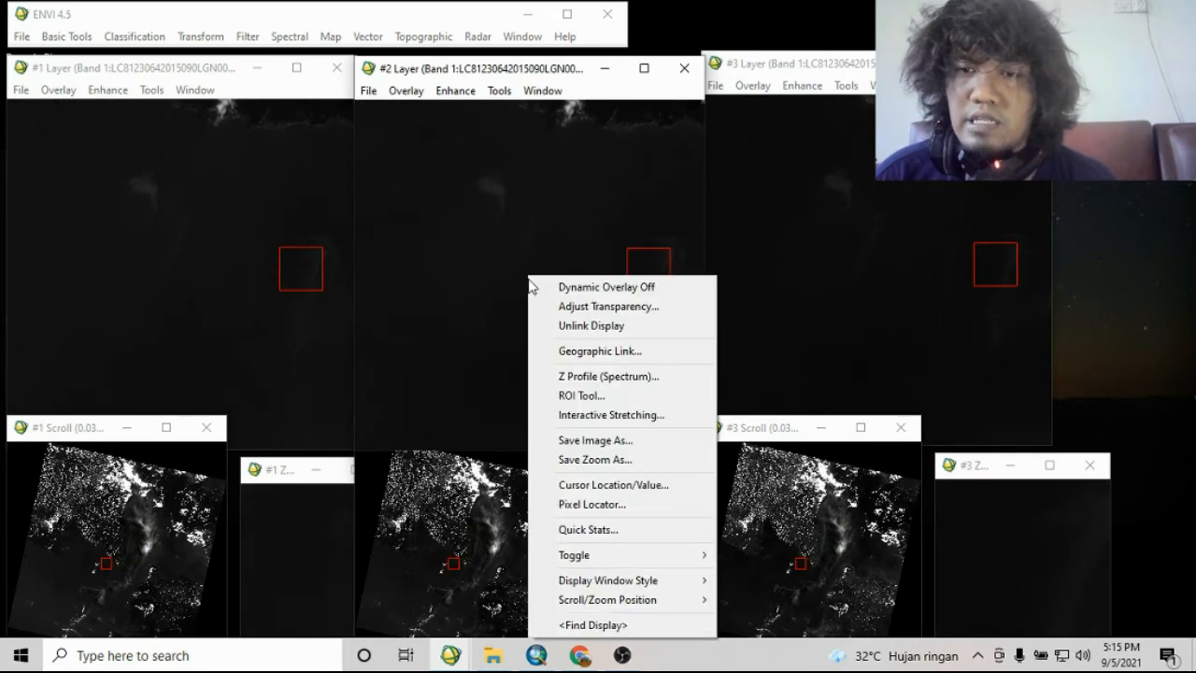
left_click(654, 486)
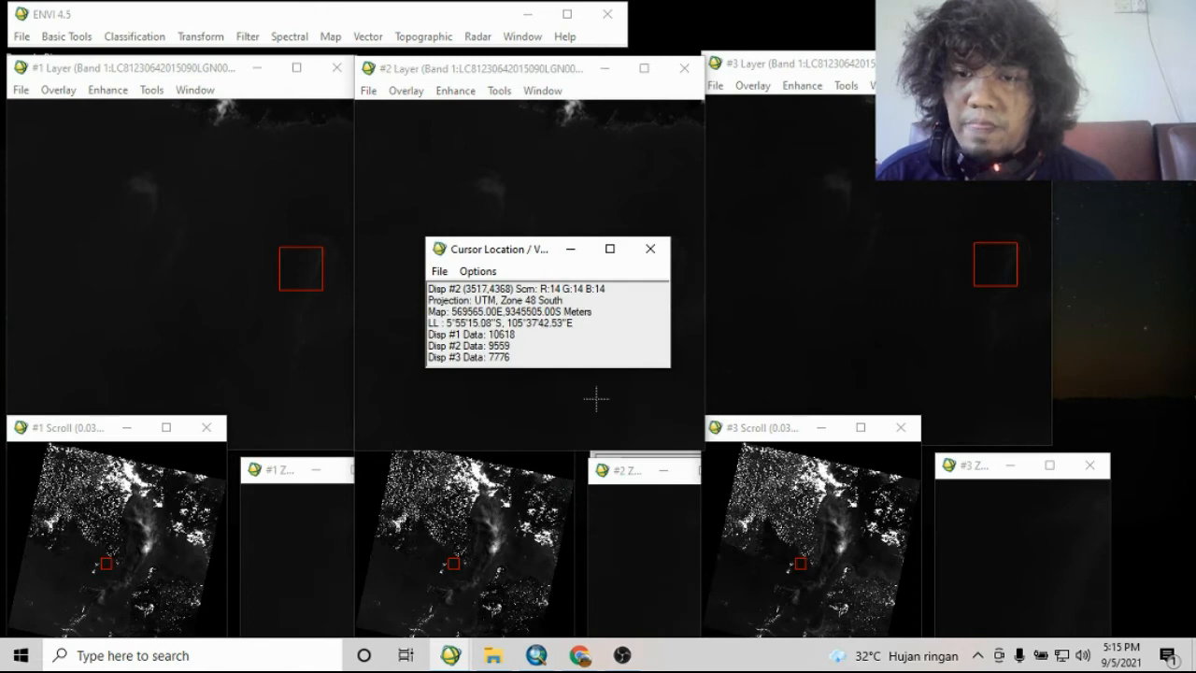
left_click_drag(558, 368, 558, 395)
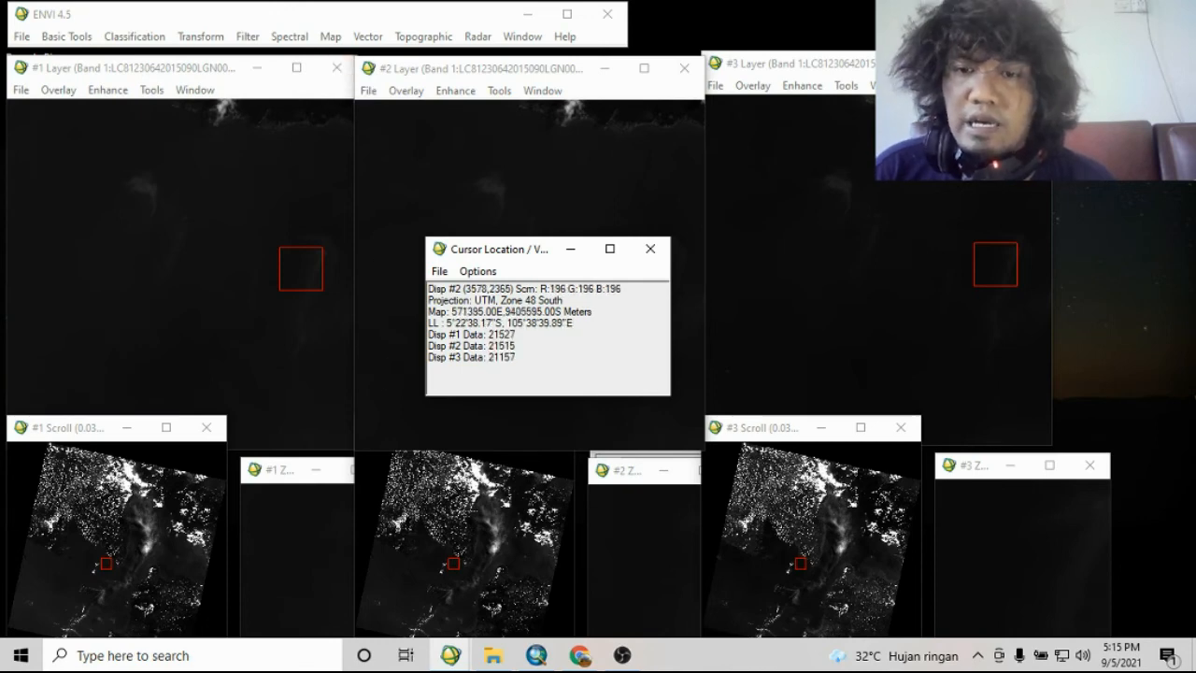
left_click(485, 573)
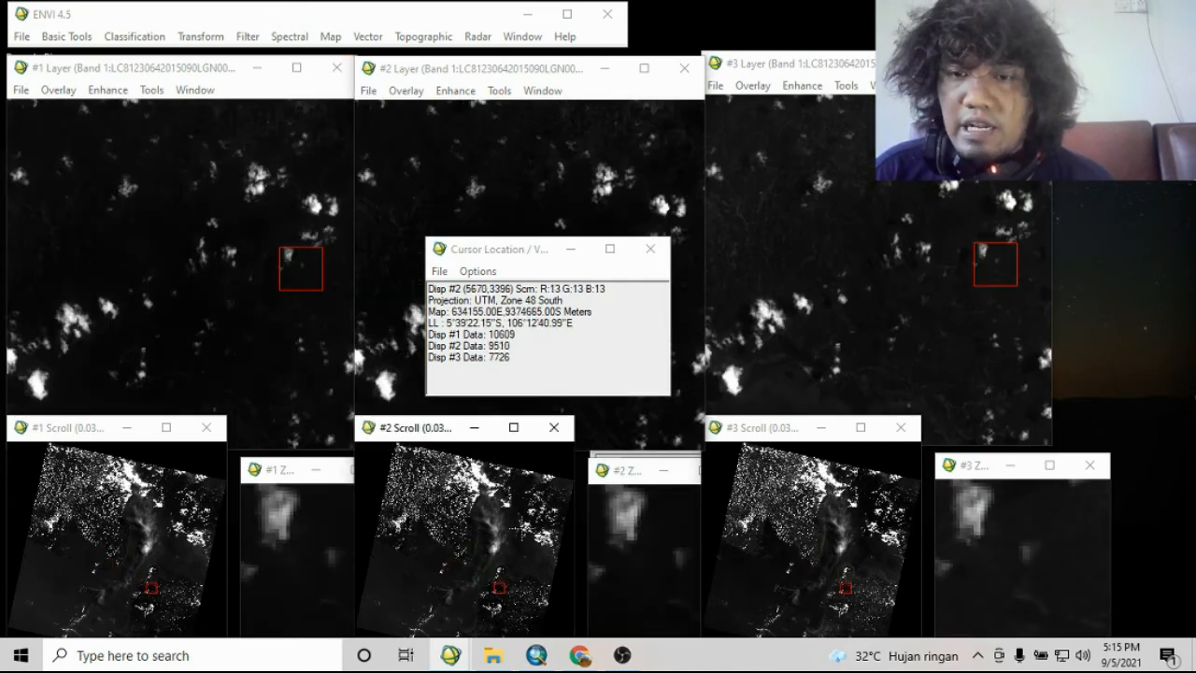
- Close the Cursor Location/Value window and the image windows of Displays #1, #2 and #3
left_click(650, 255)
left_click(329, 73)
left_click(331, 71)
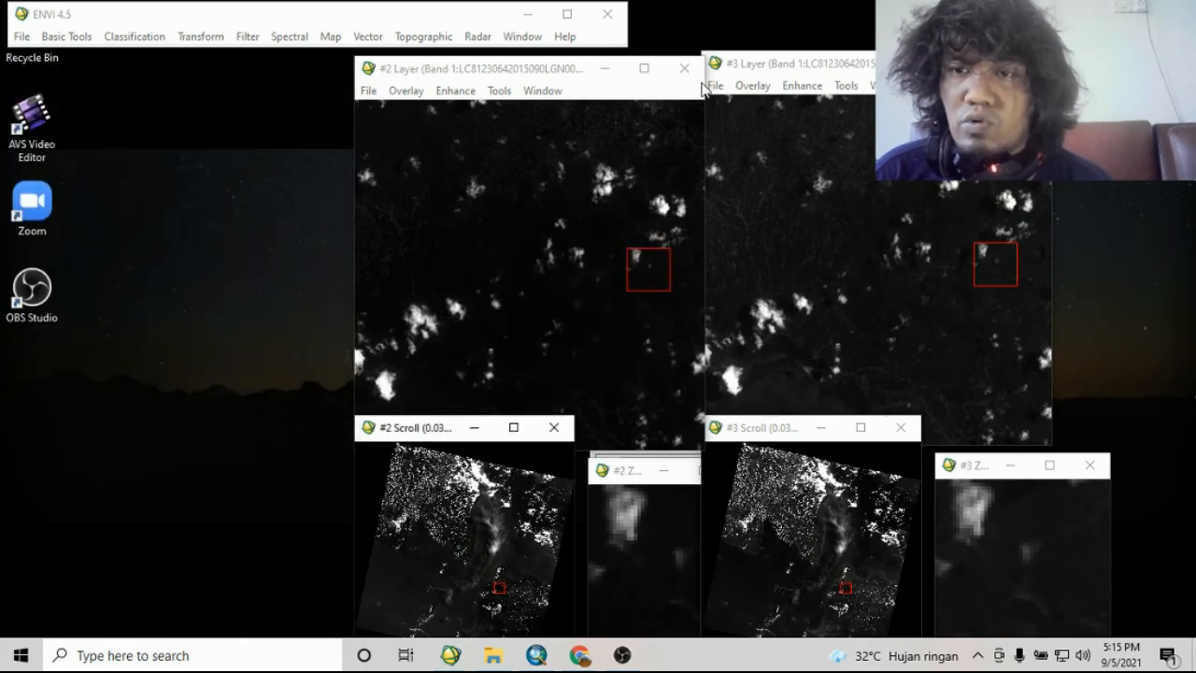
left_click(684, 69)
left_click(1032, 64)
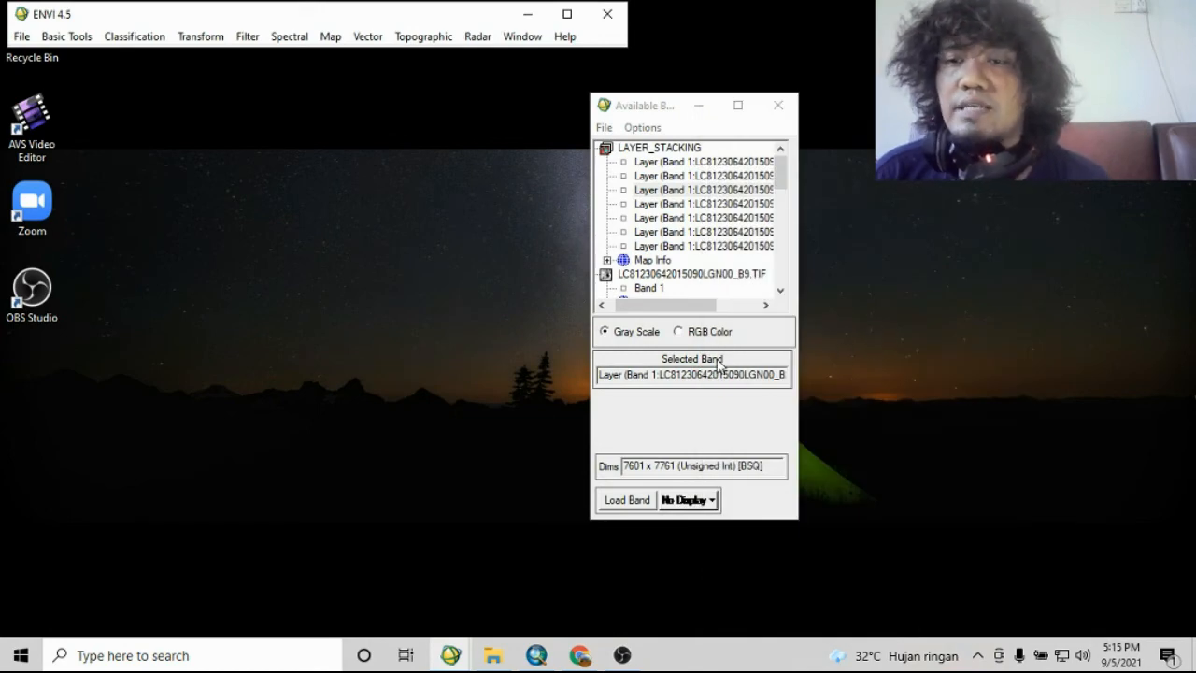
- Load an RGB composite of the LAYER_STACKING bands with B4 as red, B3 as green and B2 as blue
left_click(682, 332)
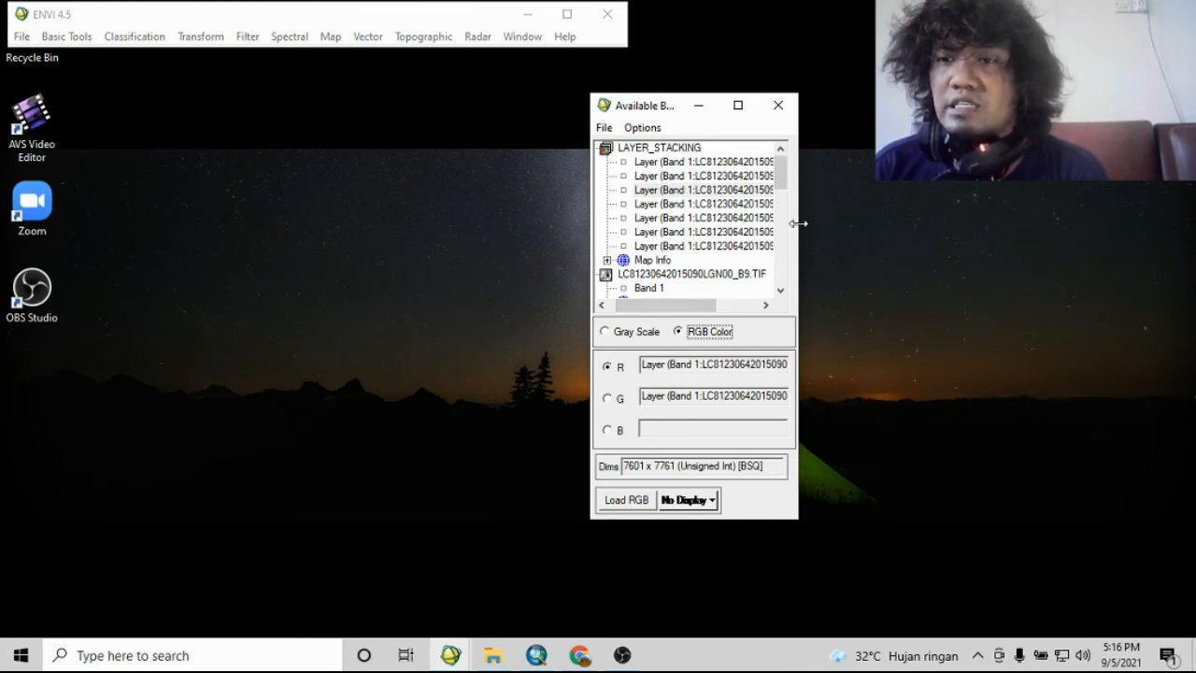
left_click_drag(798, 229, 850, 227)
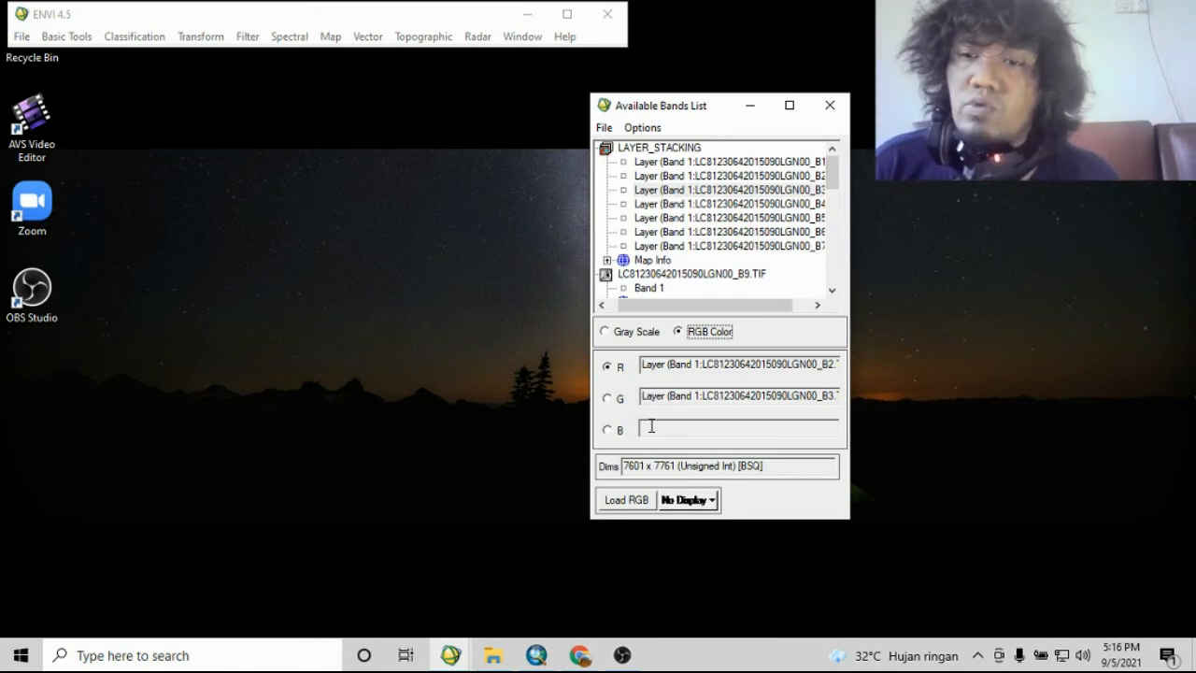
left_click_drag(748, 305, 766, 301)
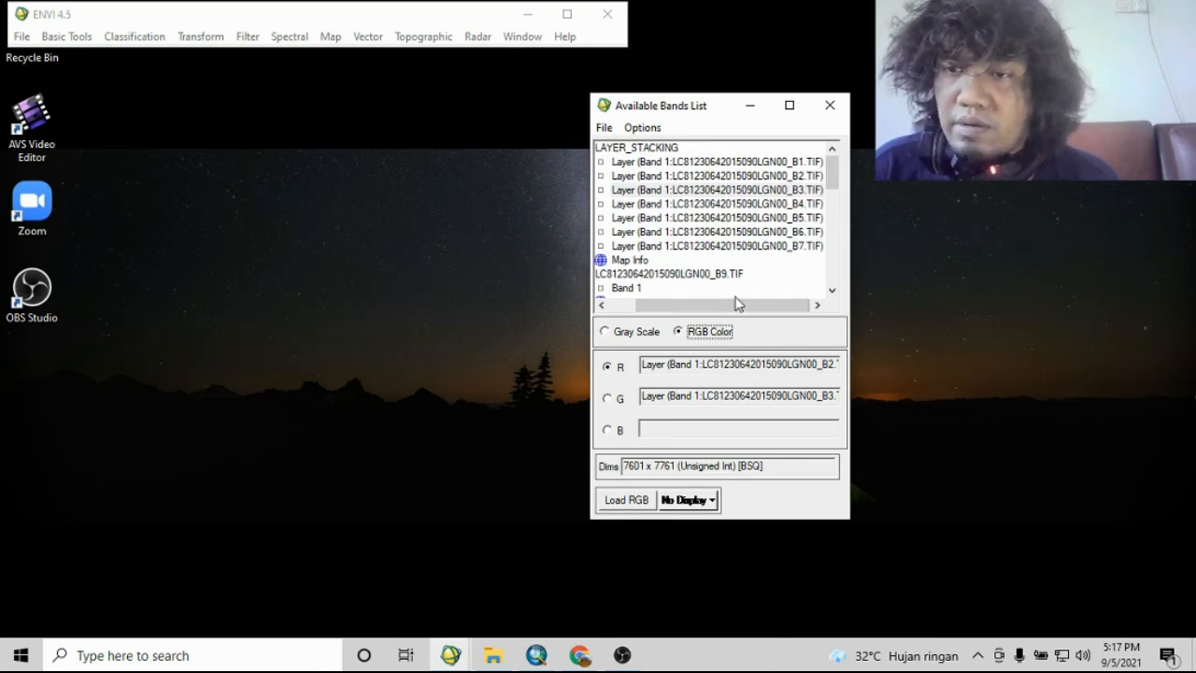
left_click(791, 203)
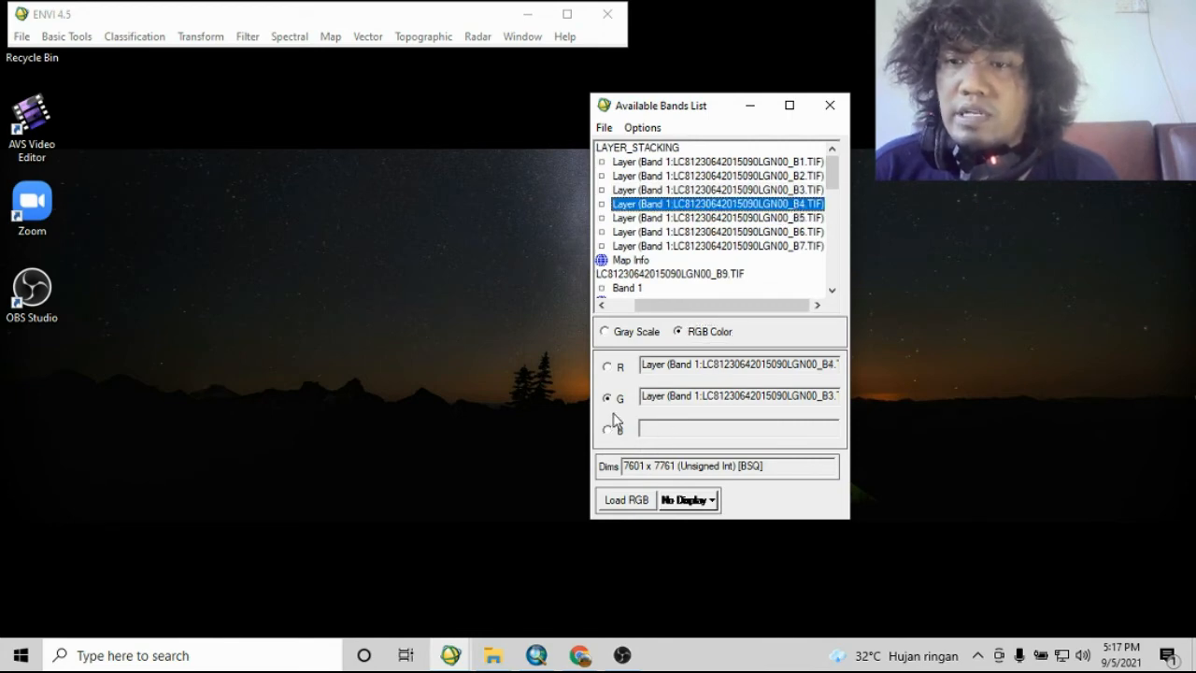
left_click(805, 190)
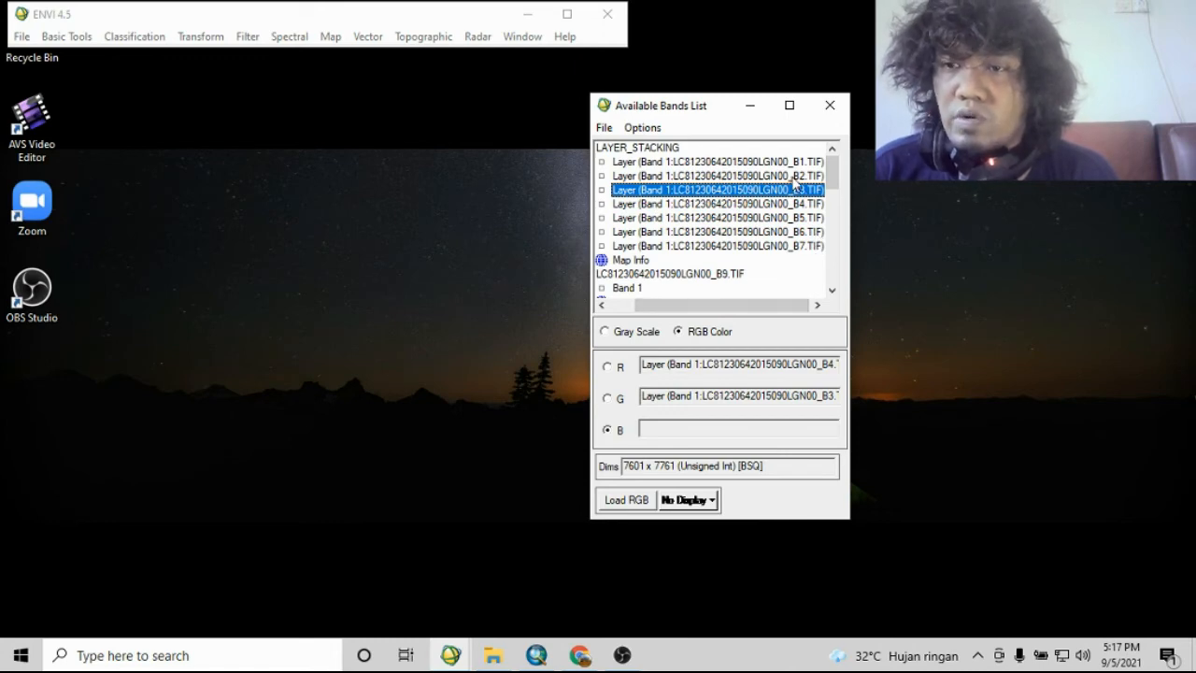
left_click(795, 177)
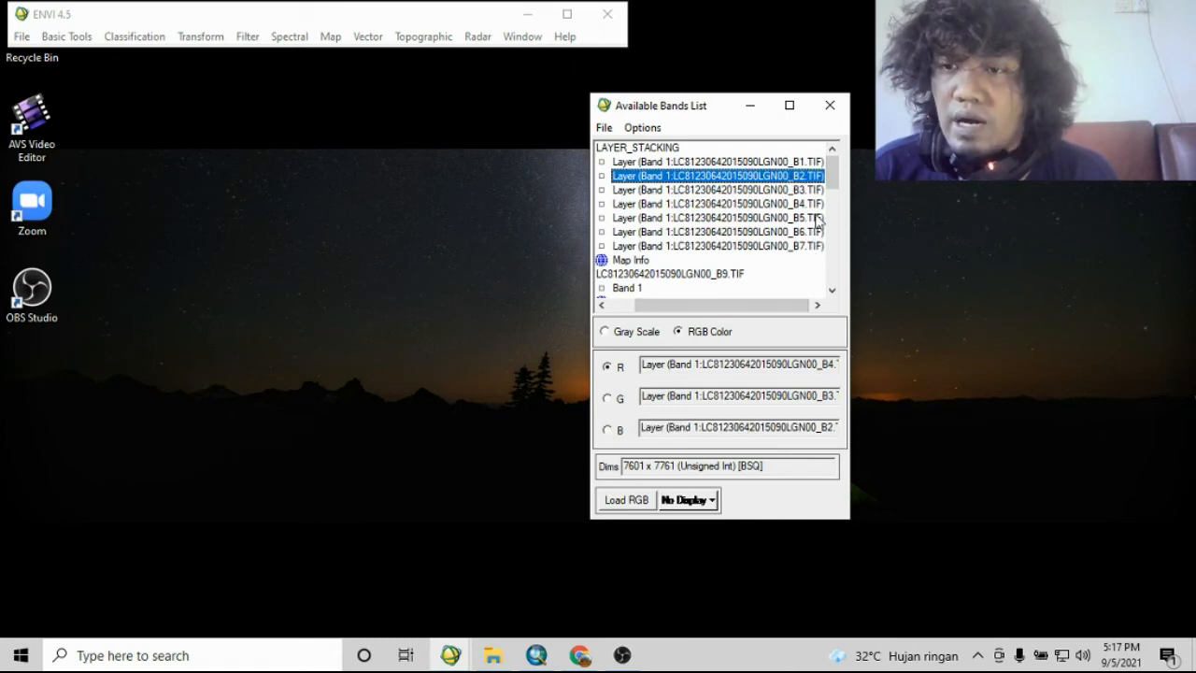
left_click(640, 503)
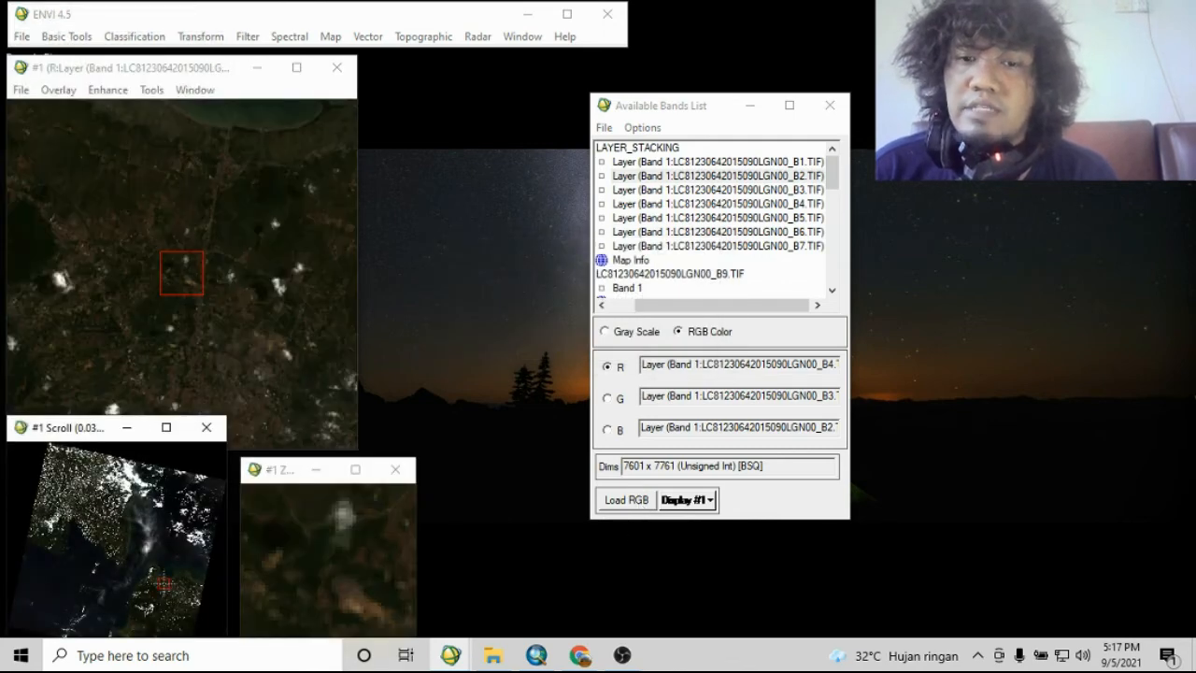
- Examine land, coastal and sea areas of the B4-B3-B2 composite at several places in the scene
left_click_drag(184, 277, 241, 233)
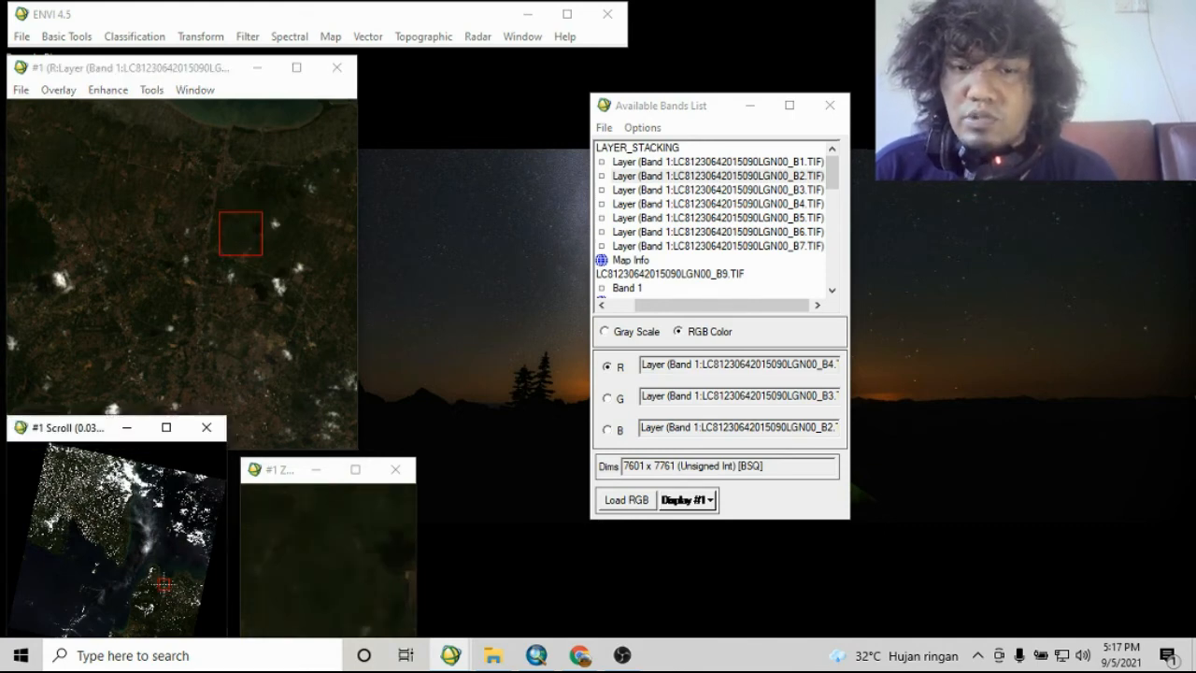
left_click(167, 585)
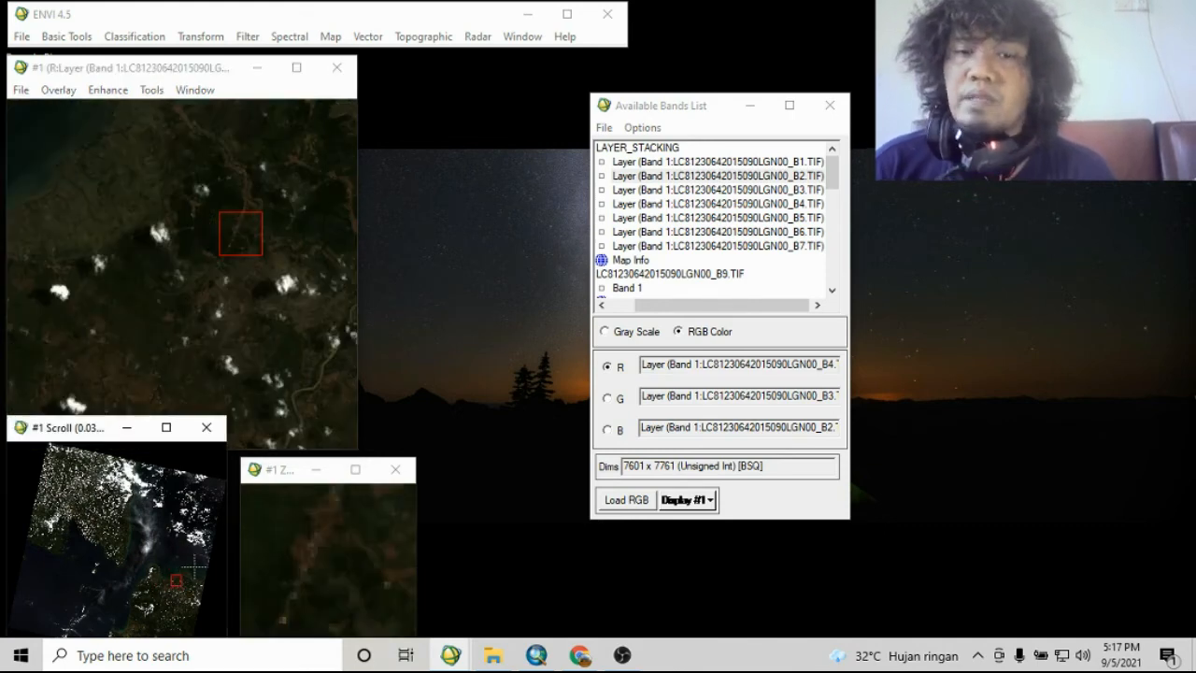
left_click(166, 581)
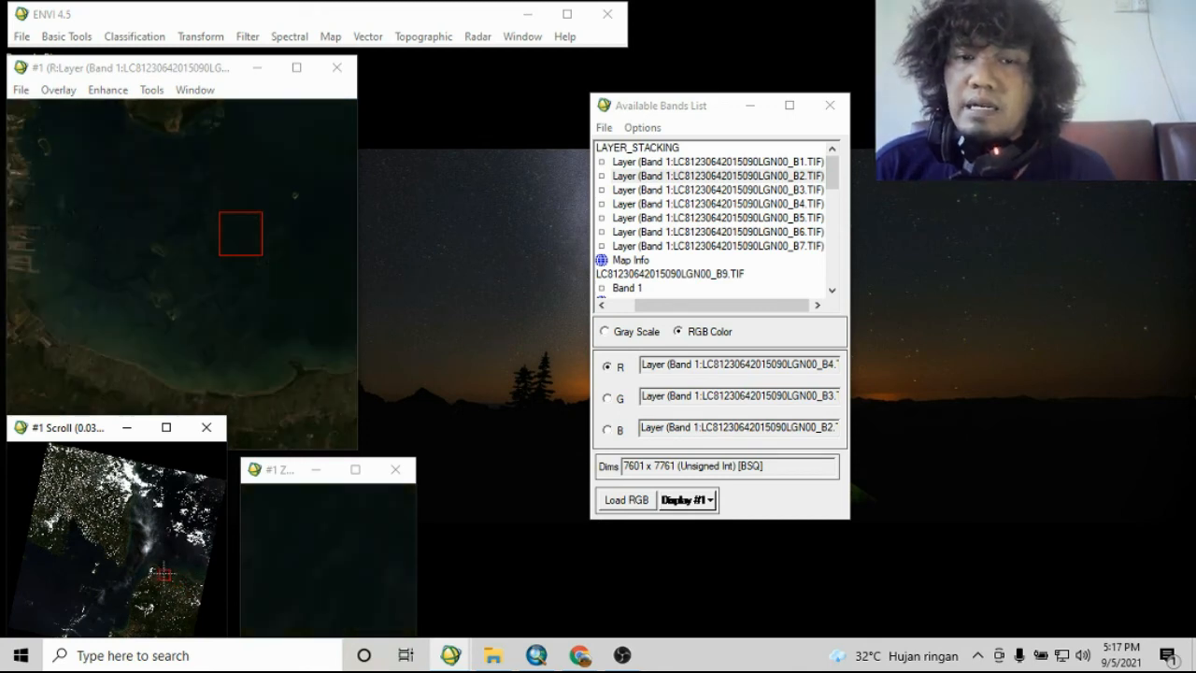
left_click(88, 335)
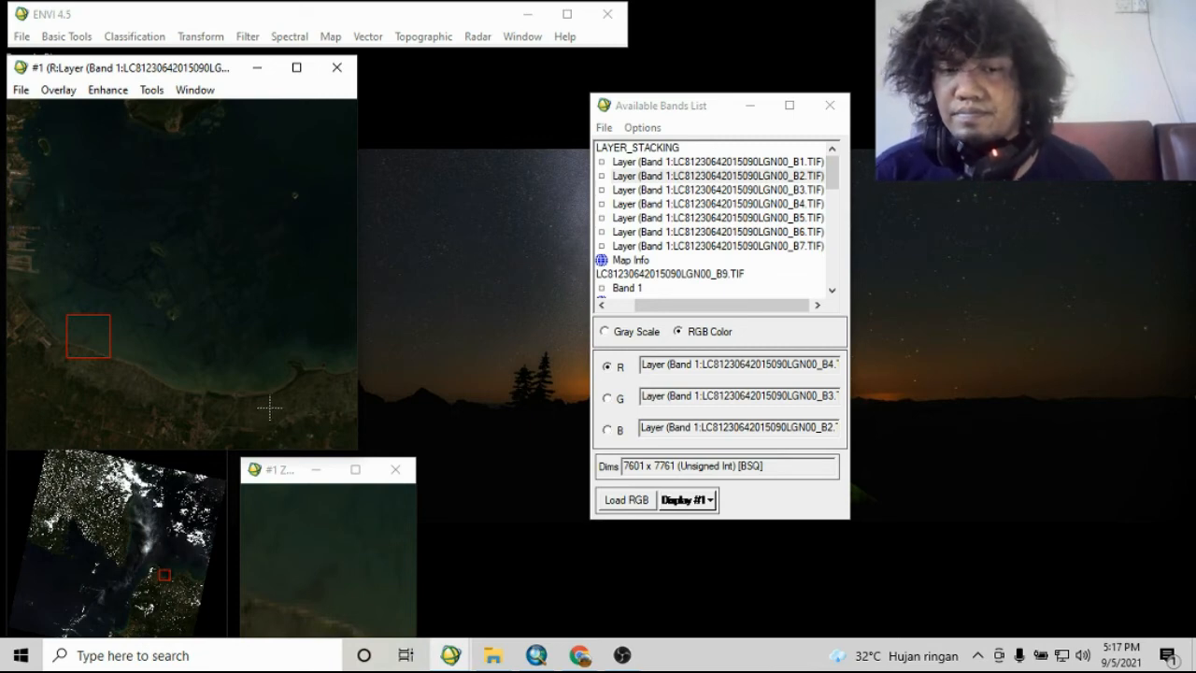
left_click_drag(89, 342, 233, 281)
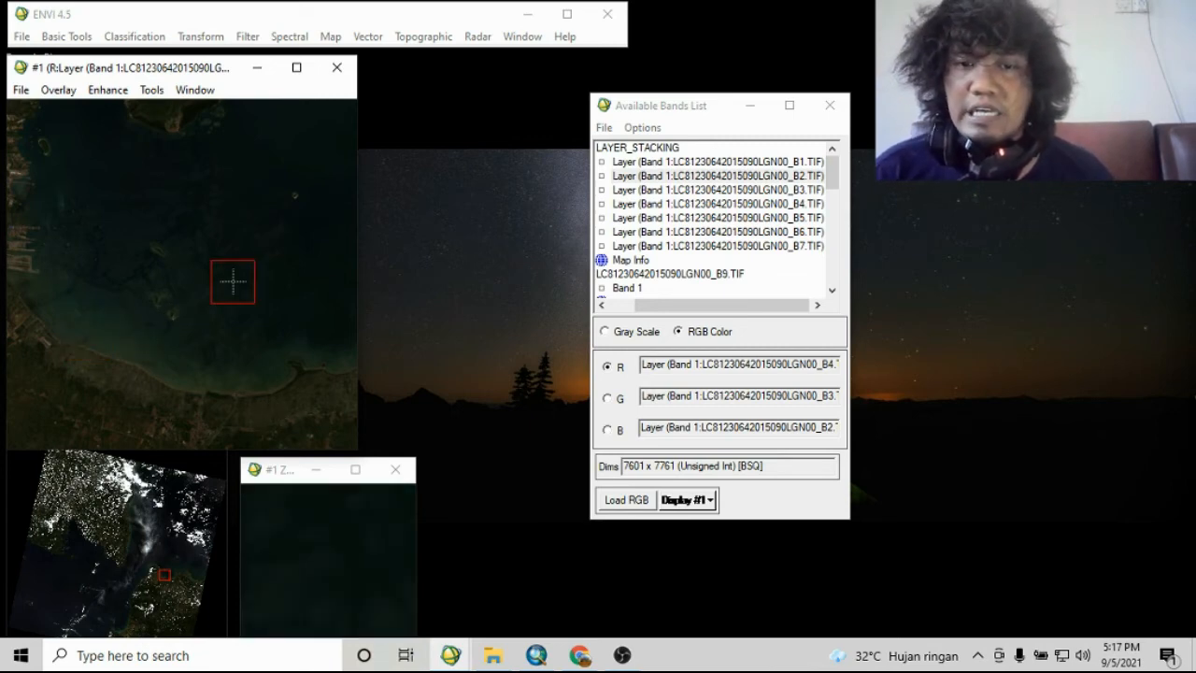
left_click_drag(292, 271, 74, 411)
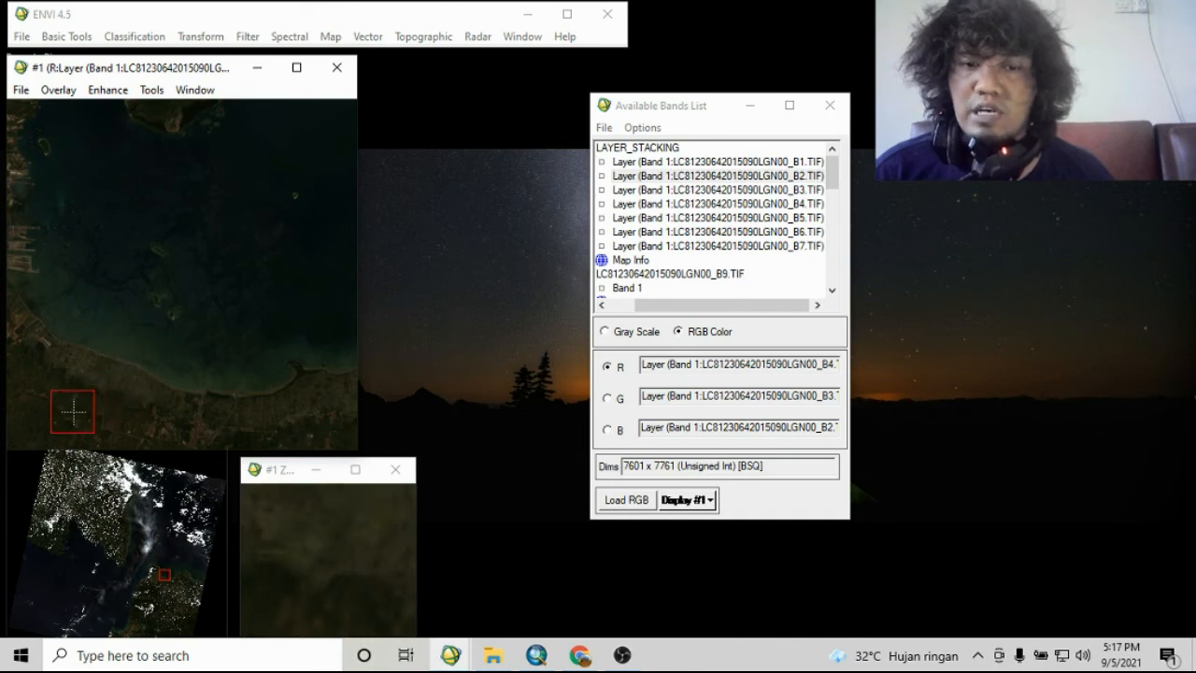
left_click(119, 552)
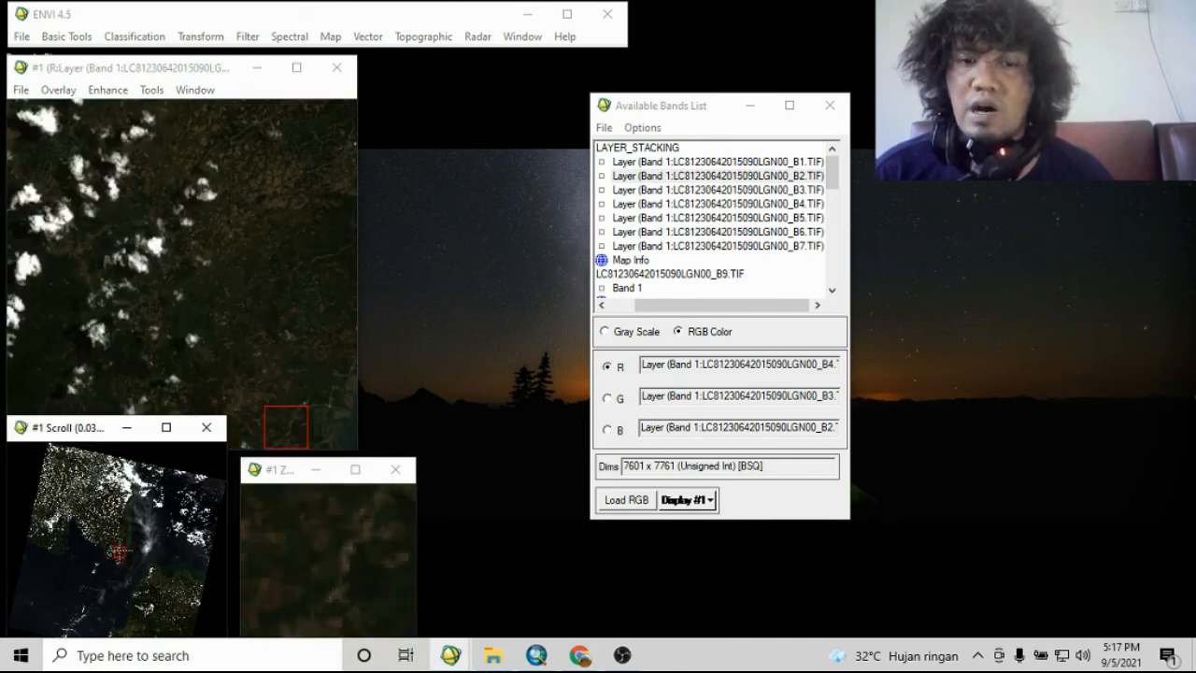
left_click_drag(286, 426, 311, 363)
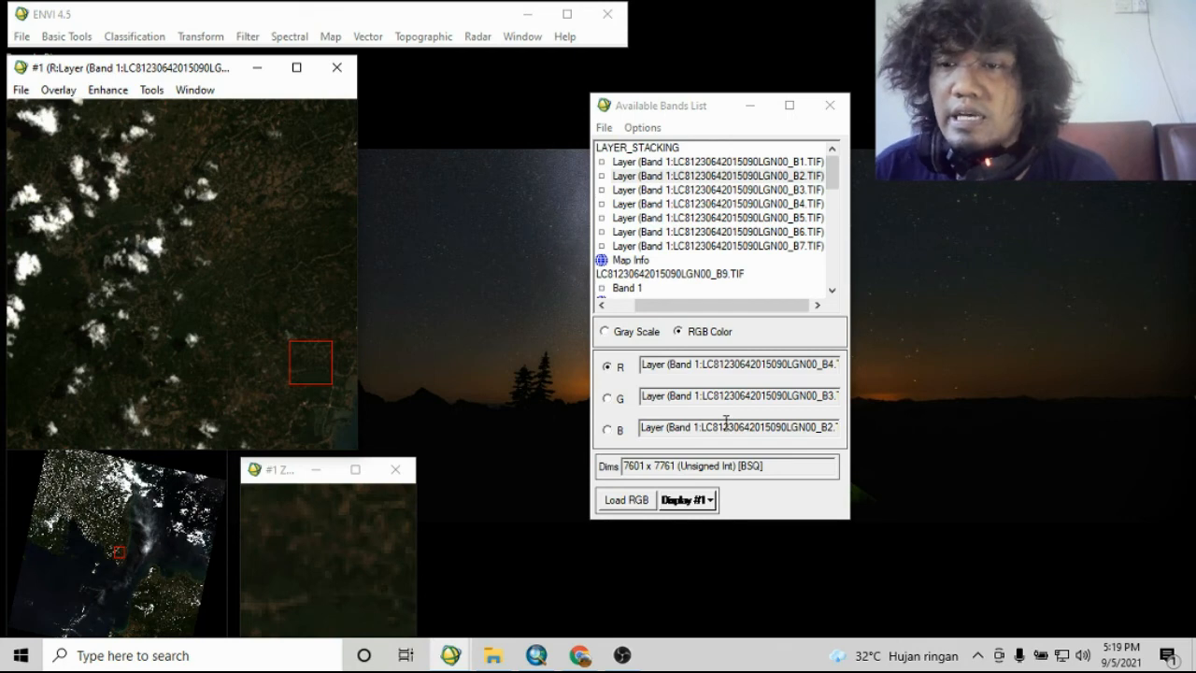
- Load a composite with B5 as red, B3 as green and B2 as blue into a new display beside Display #1
left_click(801, 217)
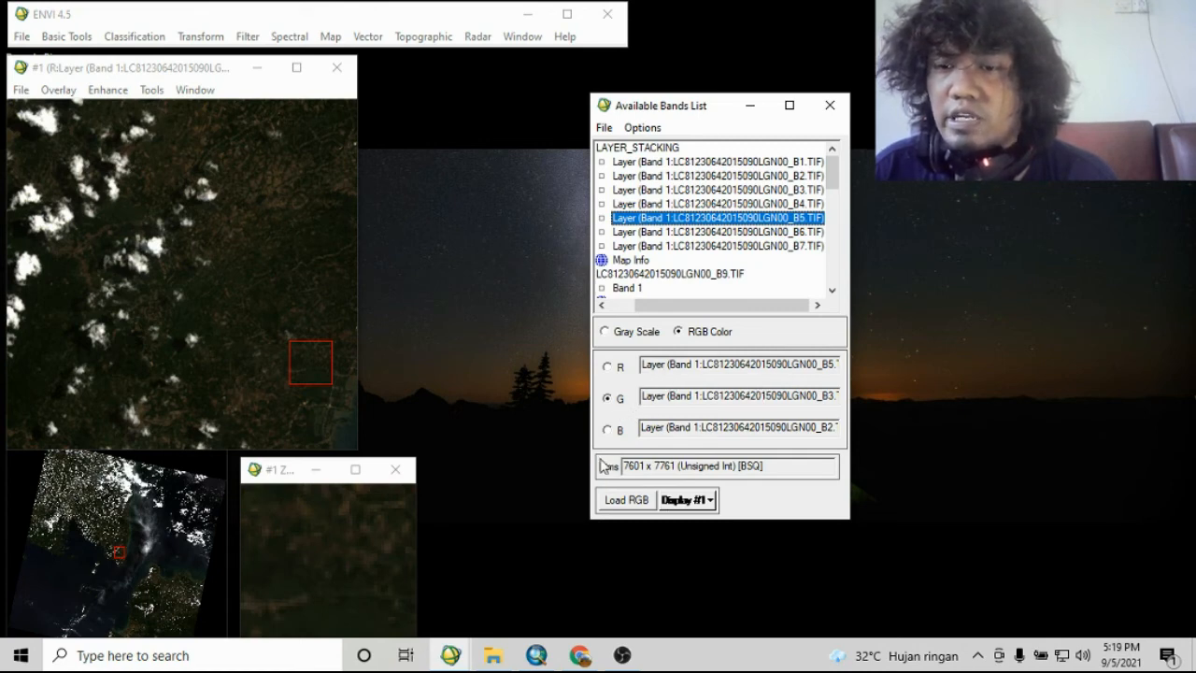
left_click(696, 505)
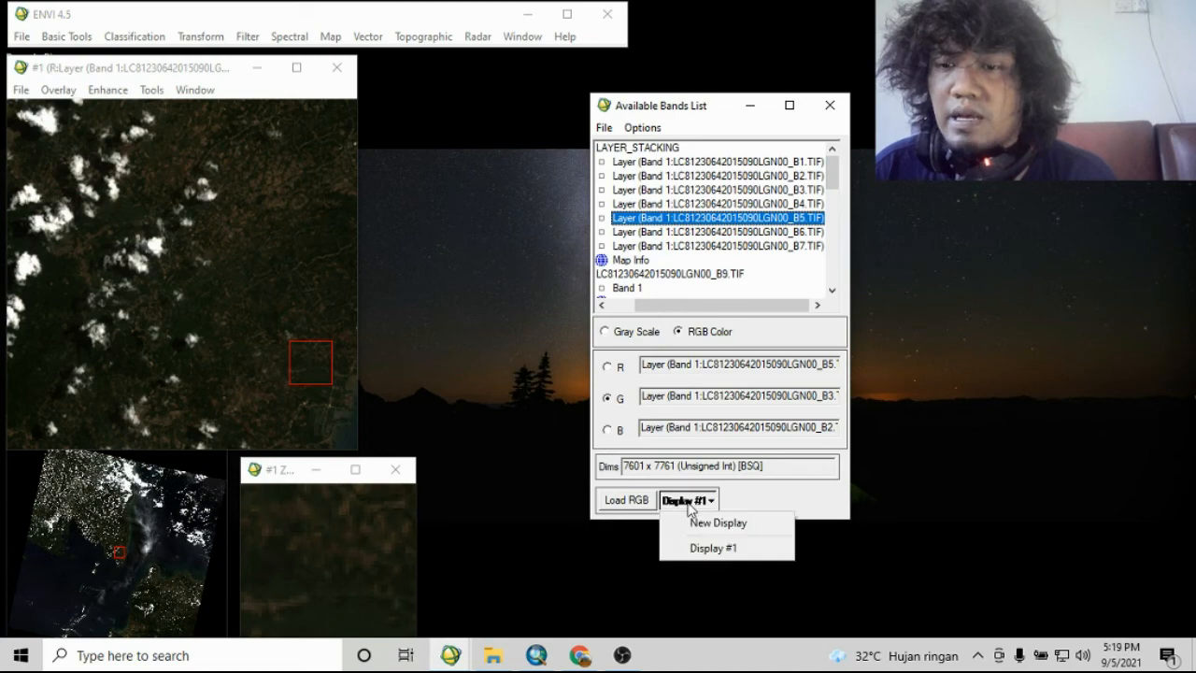
left_click(703, 525)
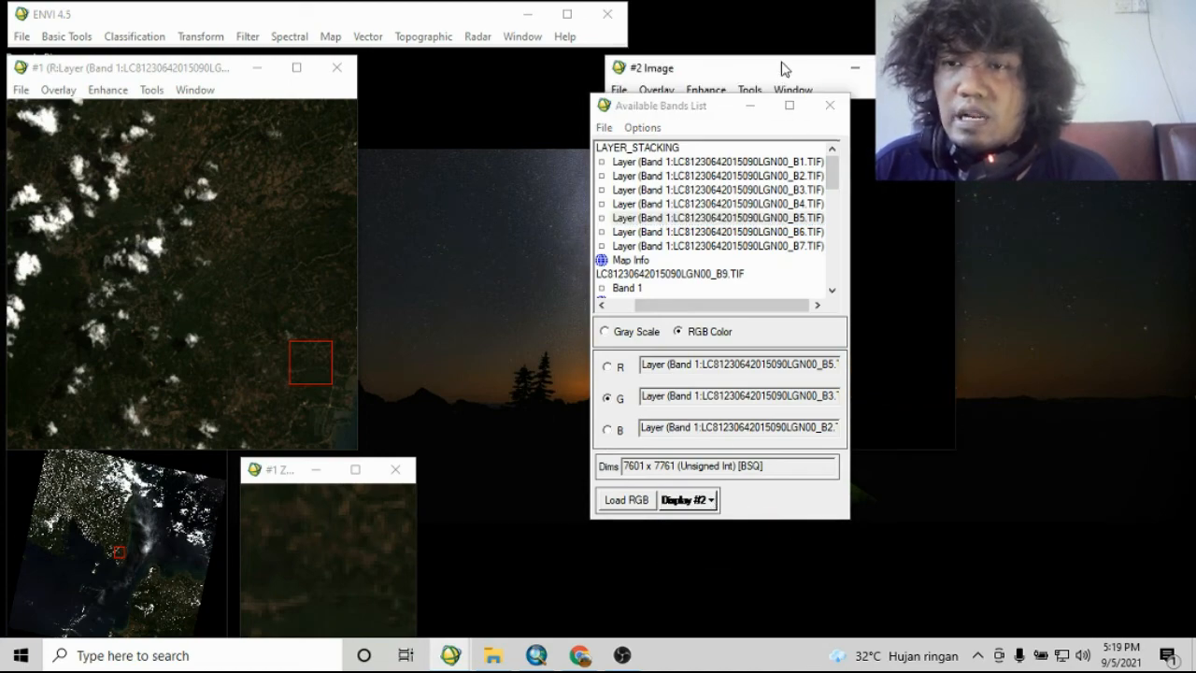
left_click(776, 72)
left_click_drag(766, 69, 901, 69)
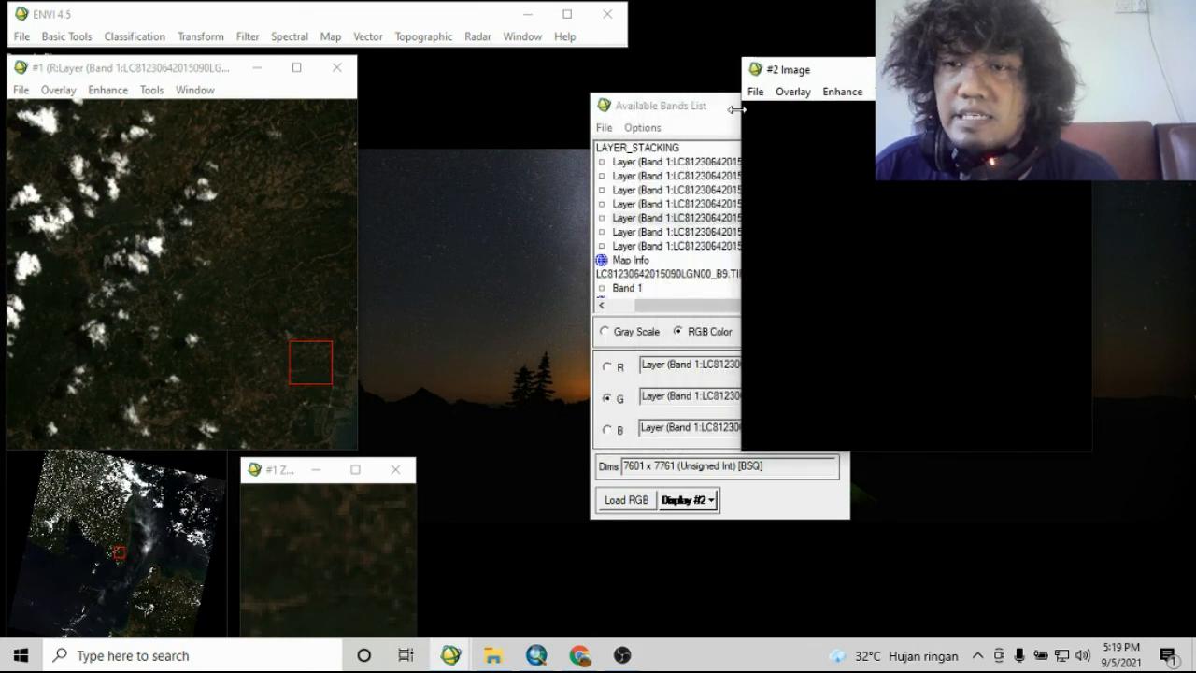
left_click_drag(706, 114, 554, 110)
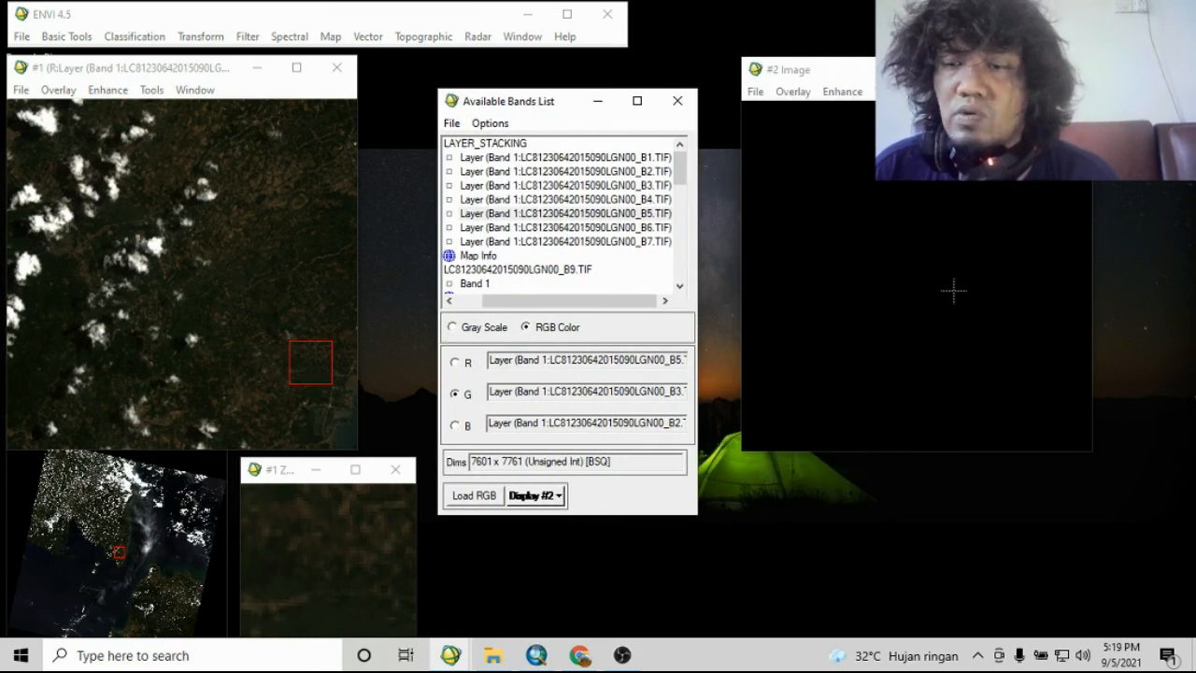
left_click(488, 500)
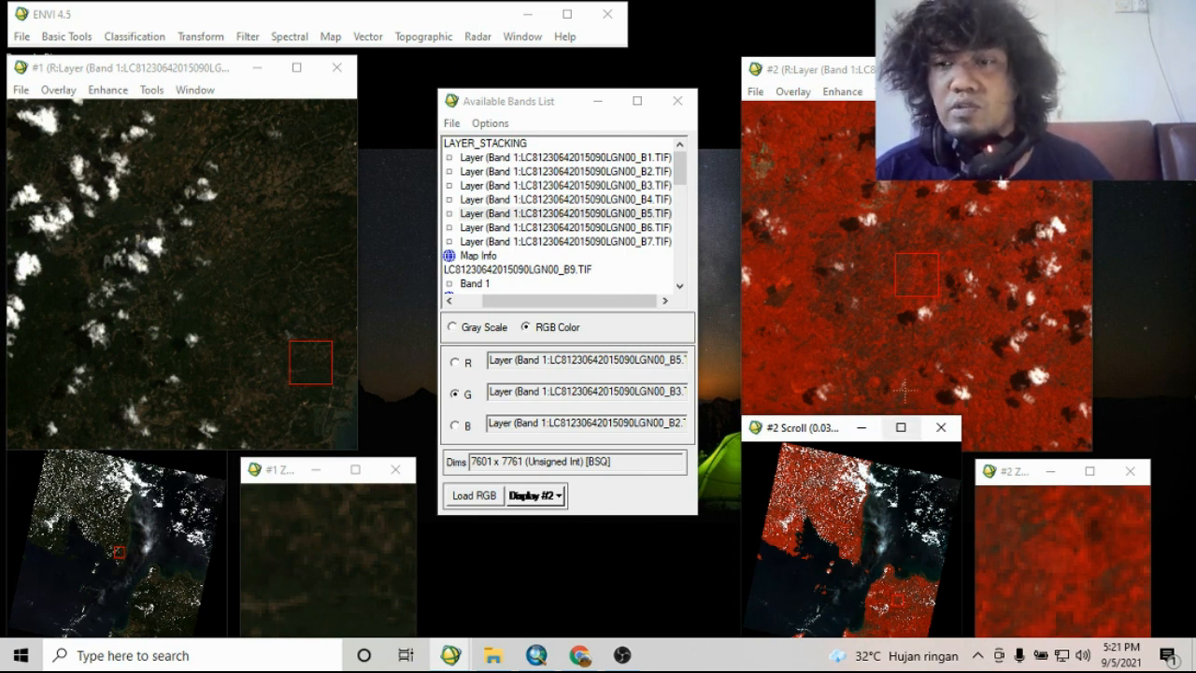
- Check the RGB pixel values in Displays #2 and #1 with Cursor Location/Value, and close its window
left_click(905, 321)
double_click(793, 336)
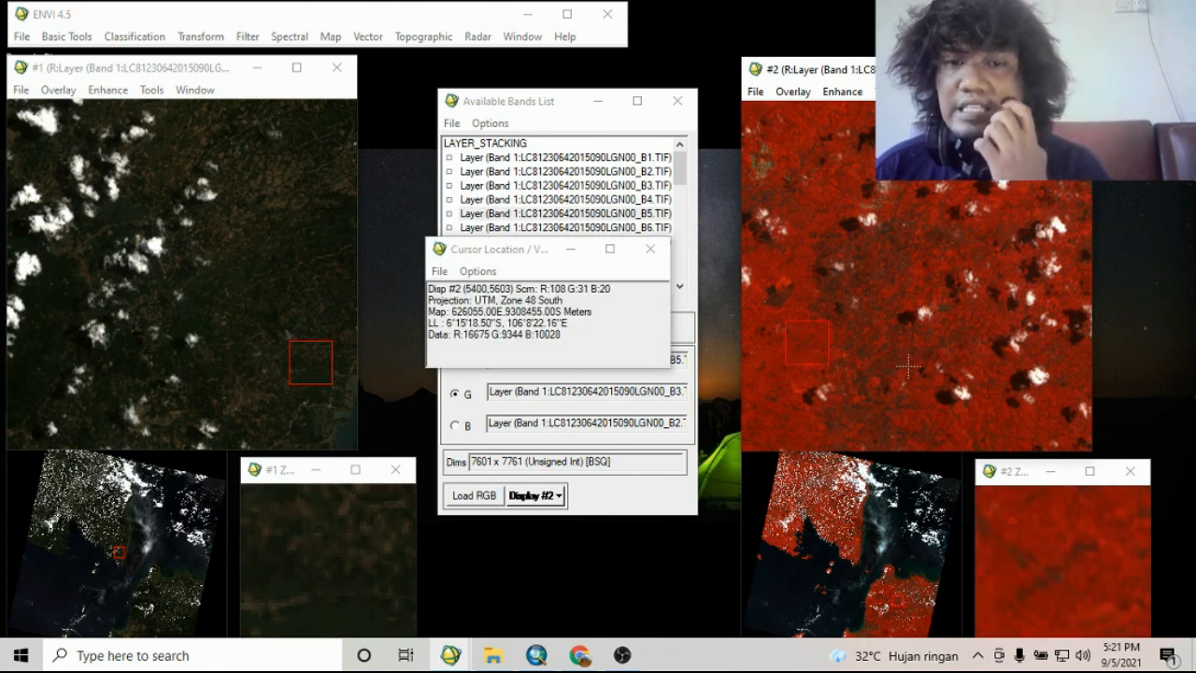
left_click(290, 299)
left_click(308, 350)
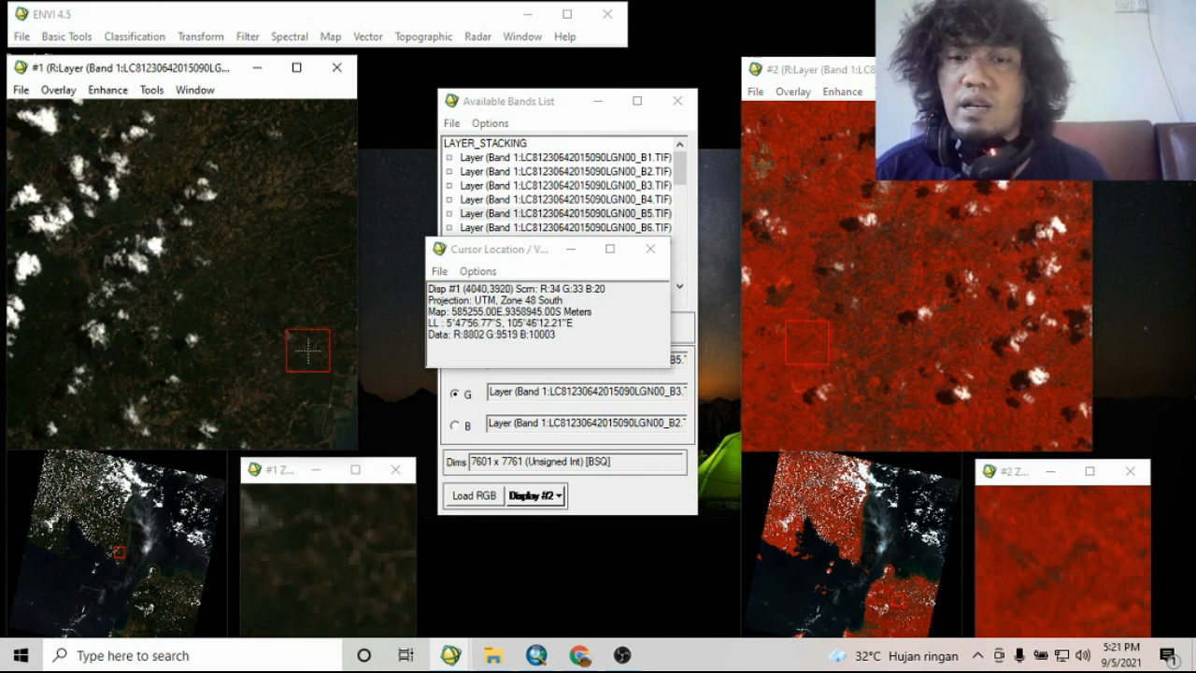
left_click(650, 251)
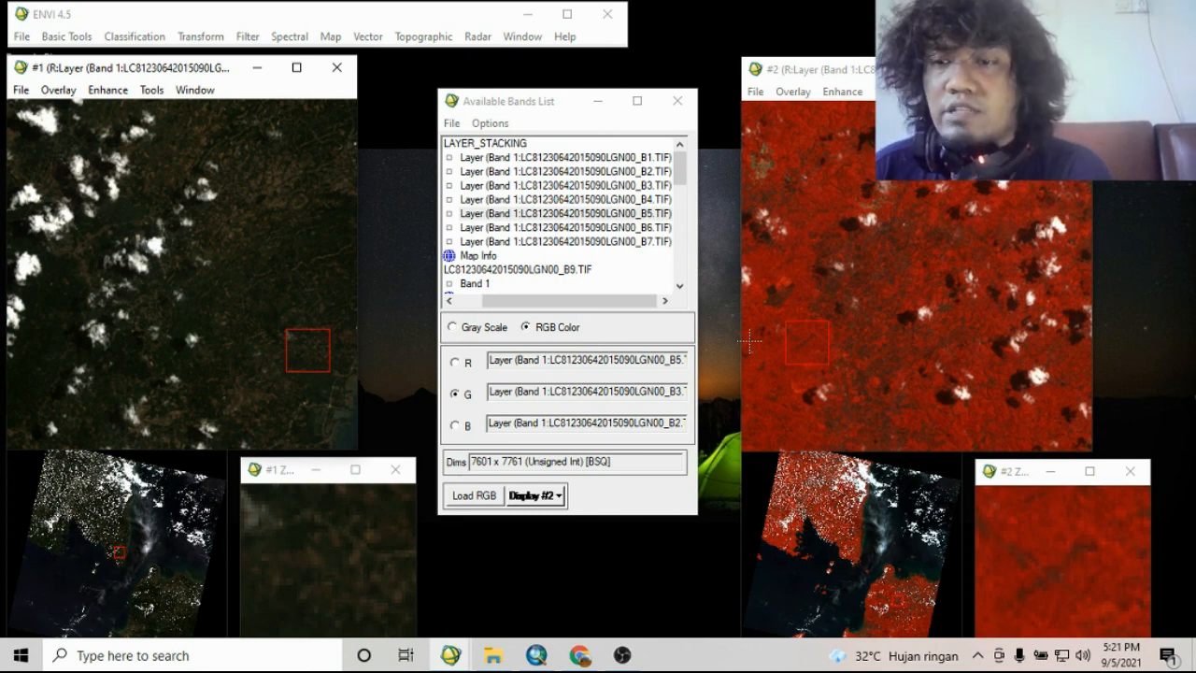
left_click(628, 659)
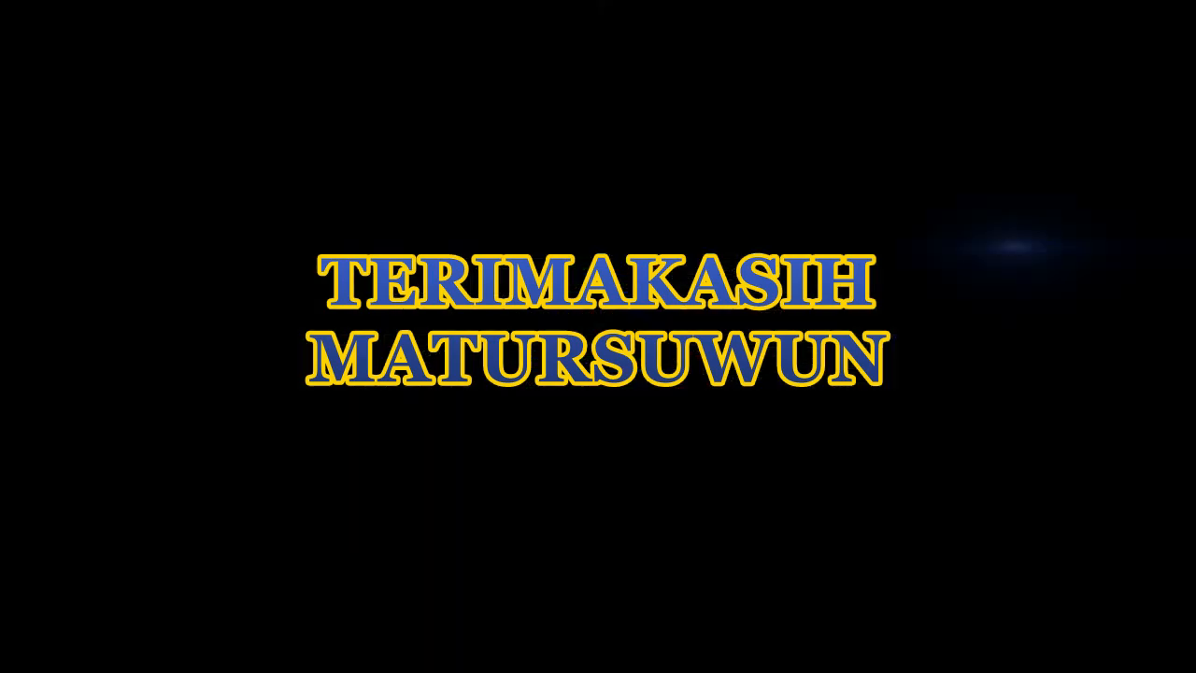